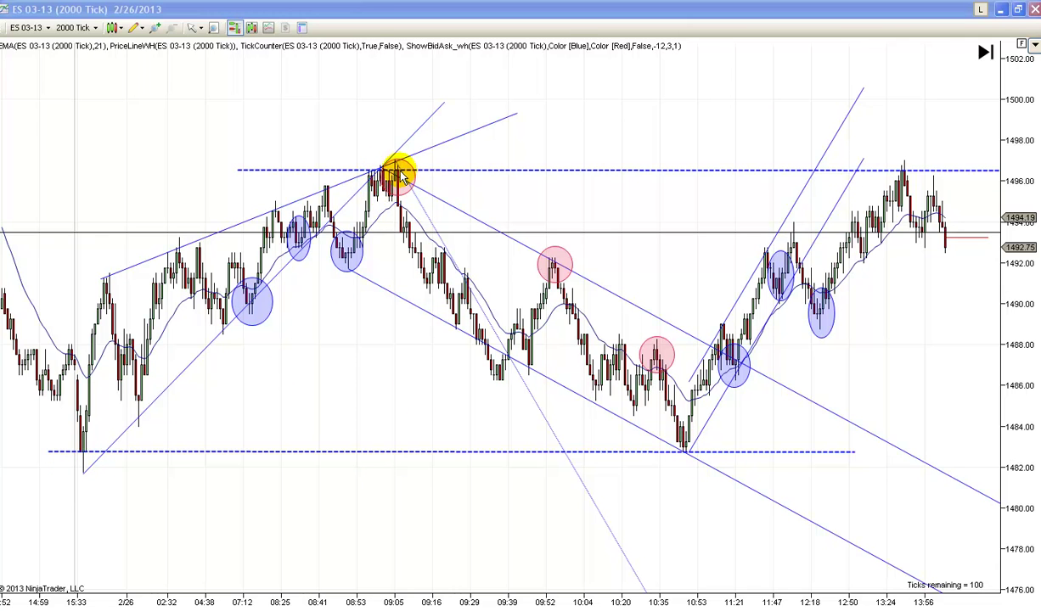
{"action": "scroll", "coordinate": [611, 189], "scroll_direction": "down", "scroll_amount": 3}
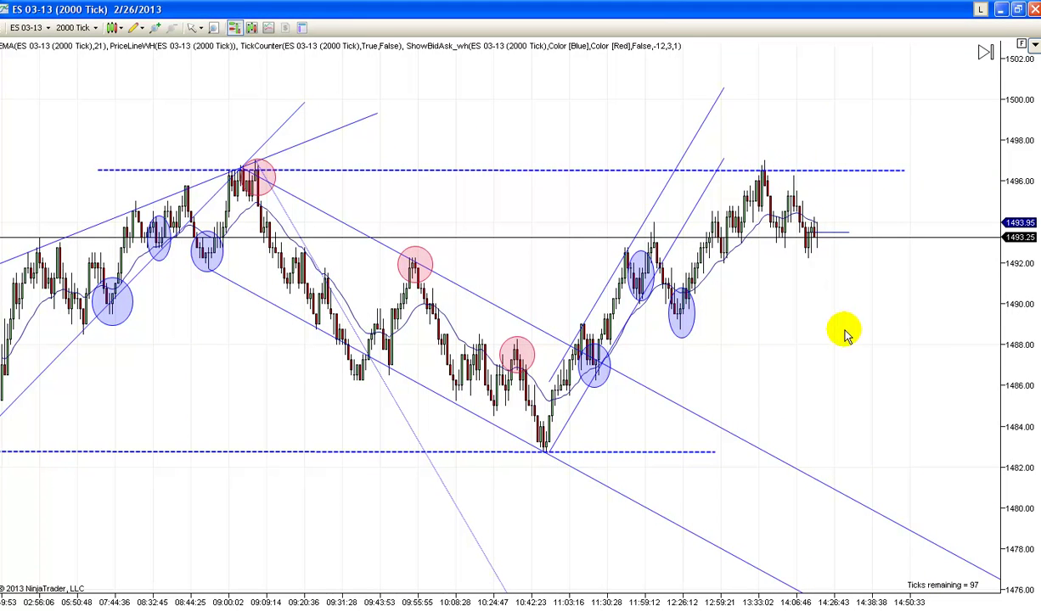
{"action": "left_click_drag", "start_coordinate": [497, 133], "coordinate": [658, 119]}
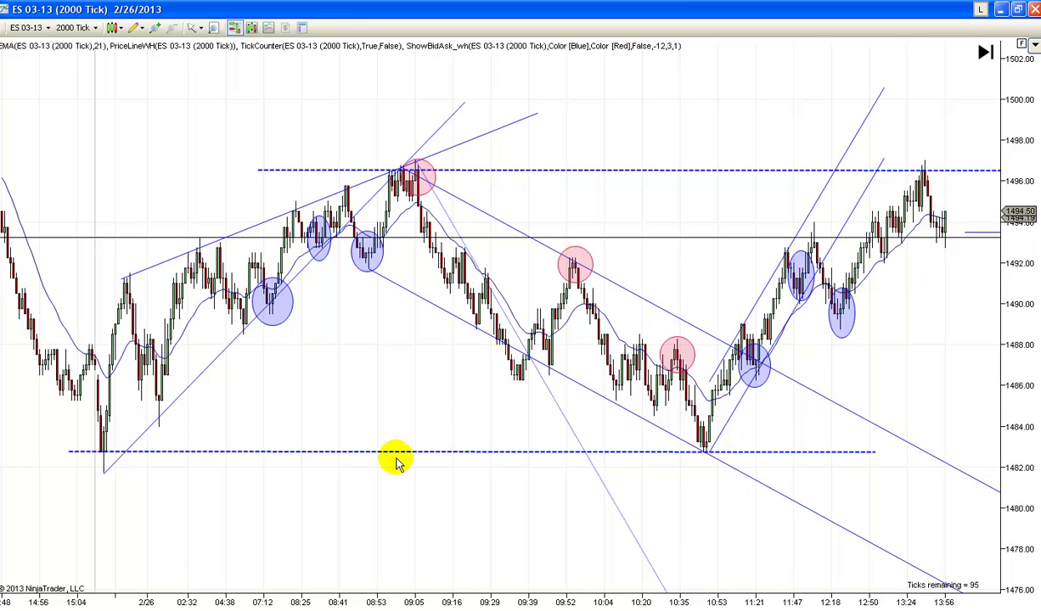
{"action": "left_click_drag", "start_coordinate": [402, 427], "coordinate": [423, 406]}
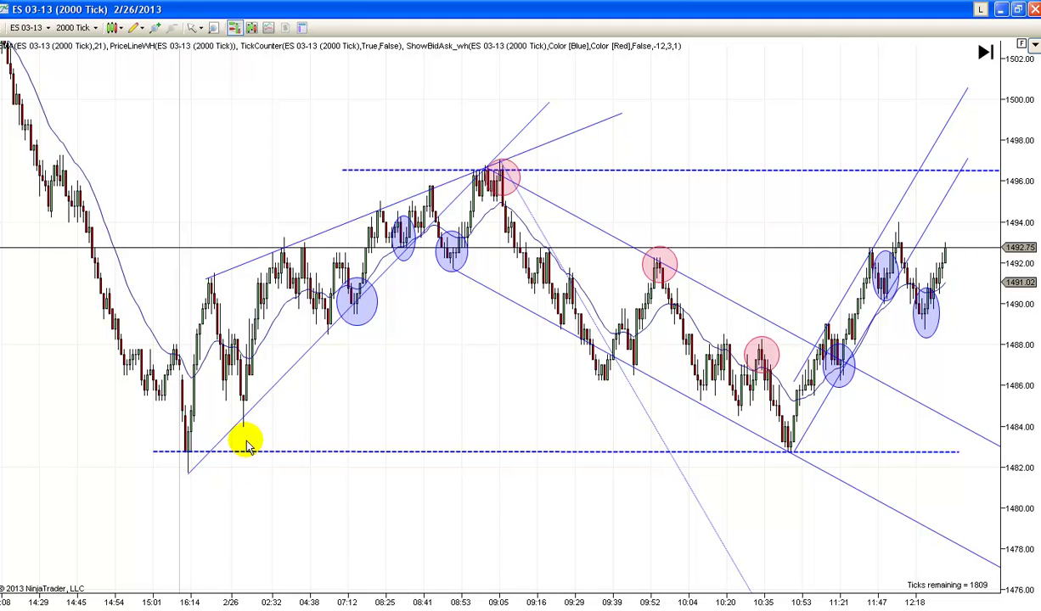
Copy the steep falling ray from the 09:05 high and place the duplicate parallel below the decline to form a channel
{"action": "scroll", "coordinate": [385, 400], "scroll_direction": "down", "scroll_amount": 5}
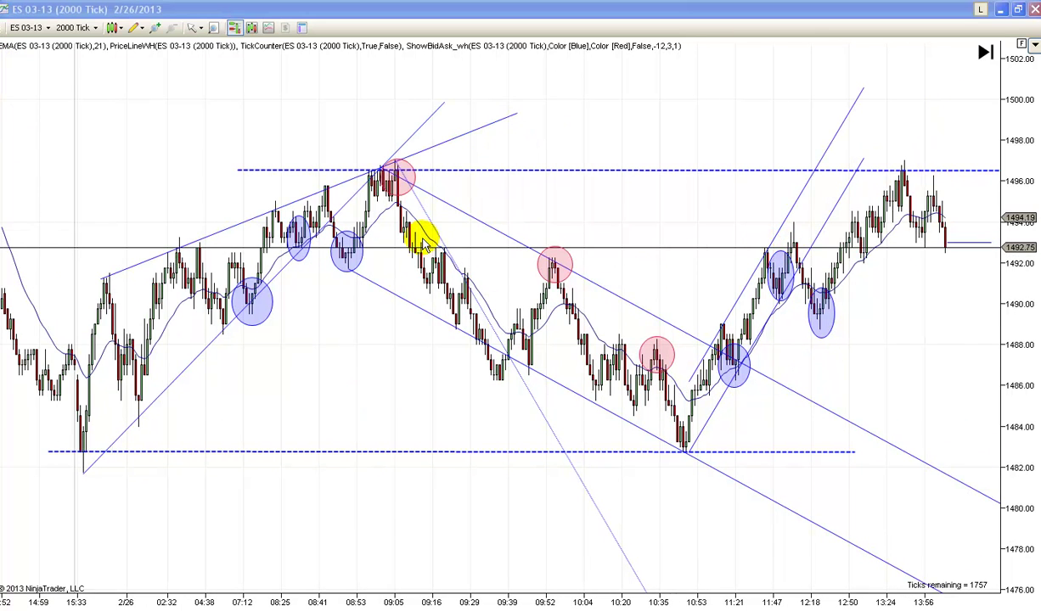
{"action": "left_click", "coordinate": [485, 318]}
{"action": "right_click", "coordinate": [485, 318]}
{"action": "left_click", "coordinate": [516, 328]}
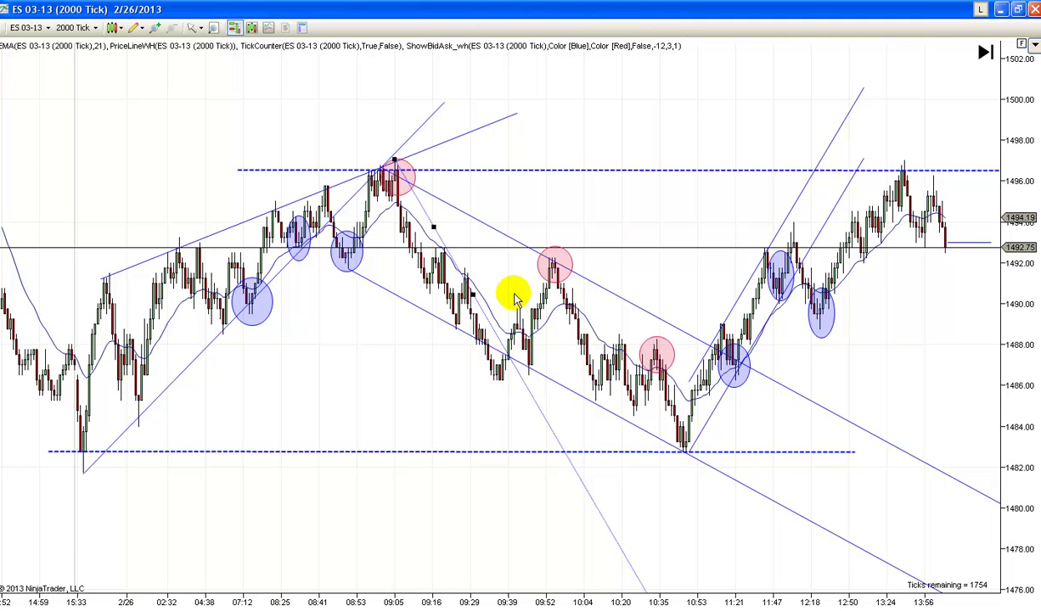
{"action": "right_click", "coordinate": [512, 291]}
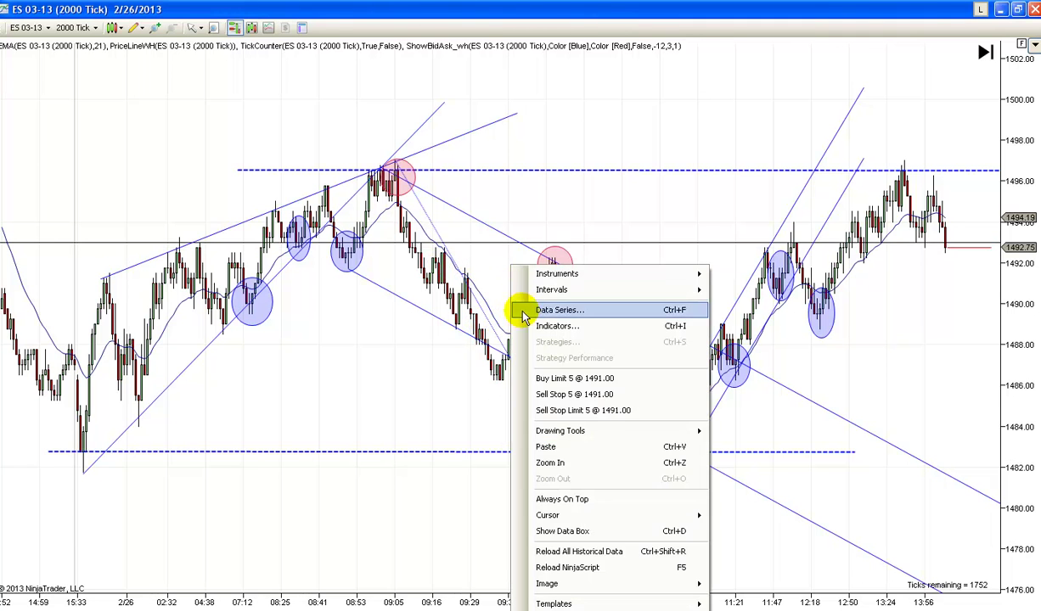
{"action": "left_click", "coordinate": [543, 446]}
{"action": "left_click_drag", "start_coordinate": [475, 294], "coordinate": [444, 259]}
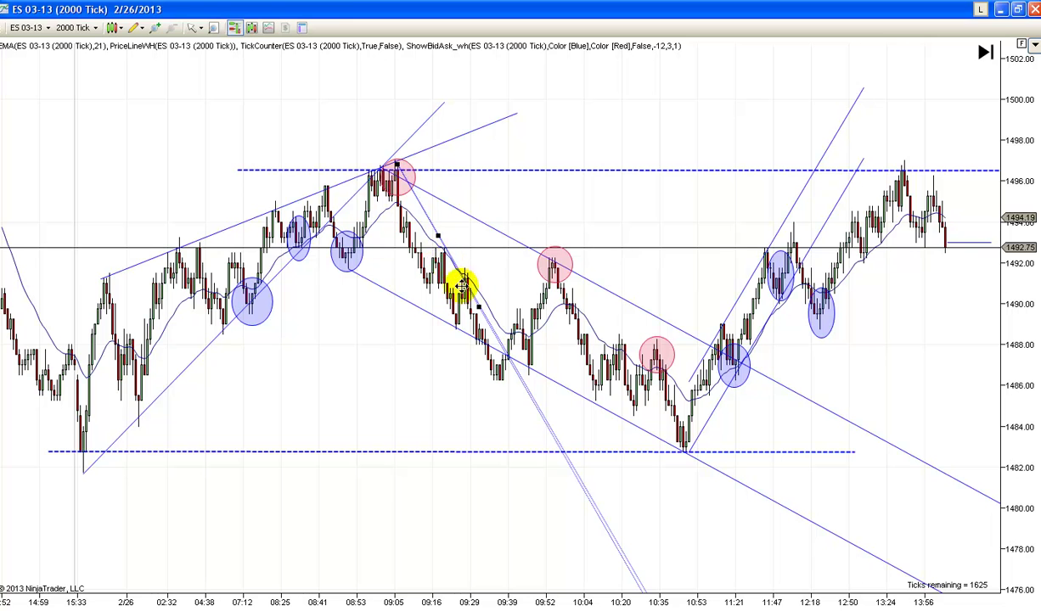
{"action": "left_click_drag", "start_coordinate": [475, 301], "coordinate": [439, 299]}
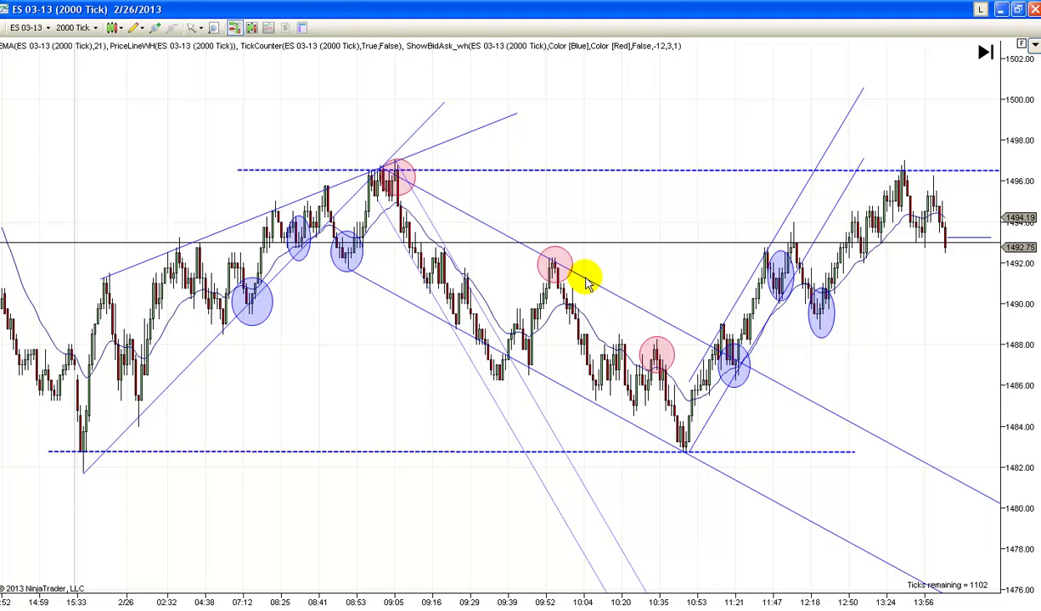
Adjust the lower ray of the long falling channel near the 10:53 low and match the upper ray's slope to it
{"action": "left_click", "coordinate": [592, 406]}
{"action": "left_click_drag", "start_coordinate": [726, 475], "coordinate": [740, 473]}
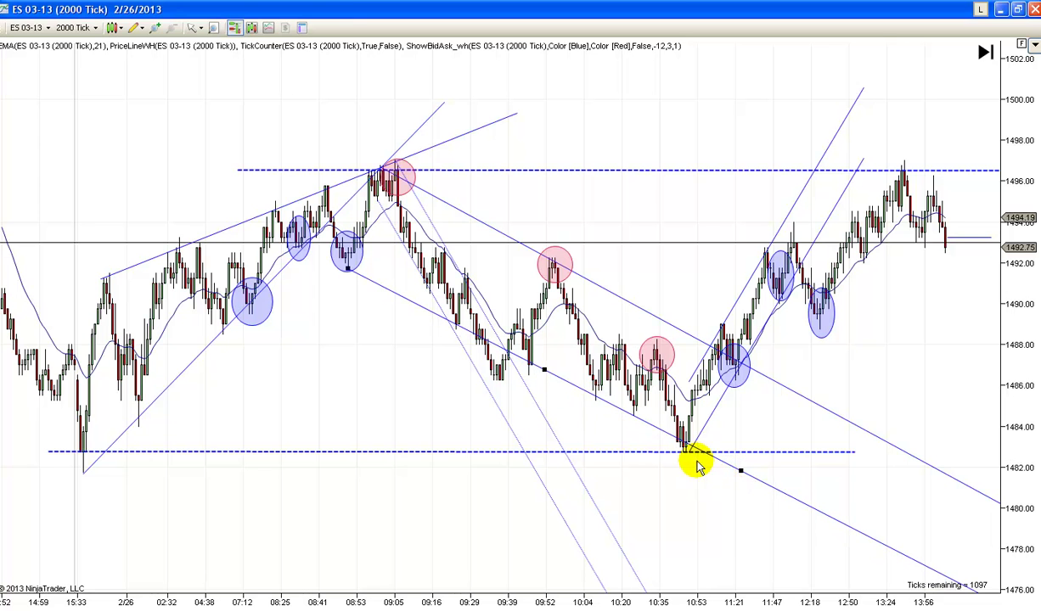
{"action": "left_click_drag", "start_coordinate": [617, 297], "coordinate": [583, 394]}
{"action": "left_click_drag", "start_coordinate": [666, 443], "coordinate": [671, 439]}
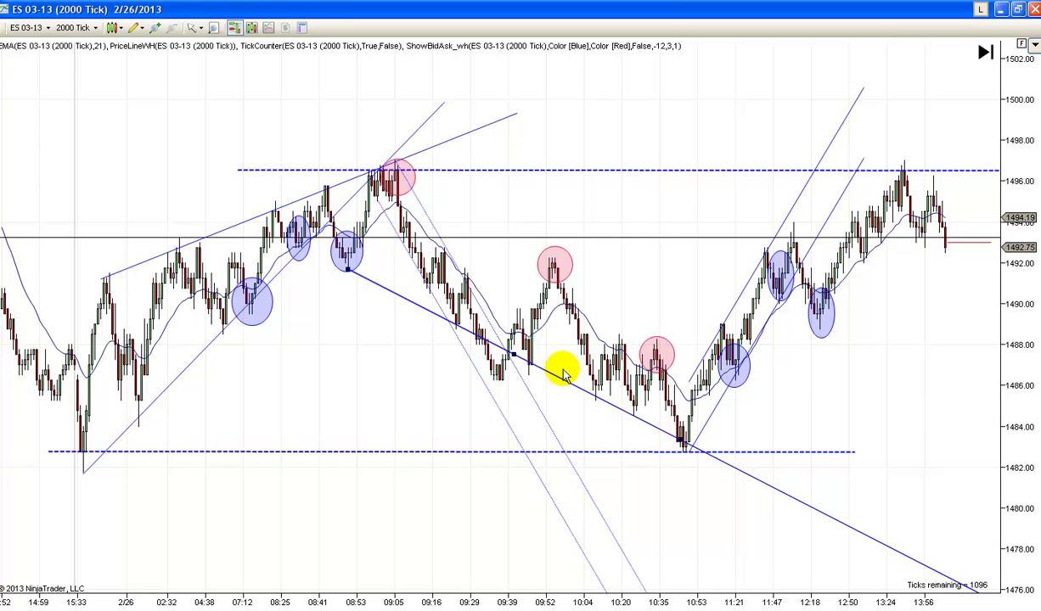
{"action": "left_click_drag", "start_coordinate": [556, 376], "coordinate": [589, 276]}
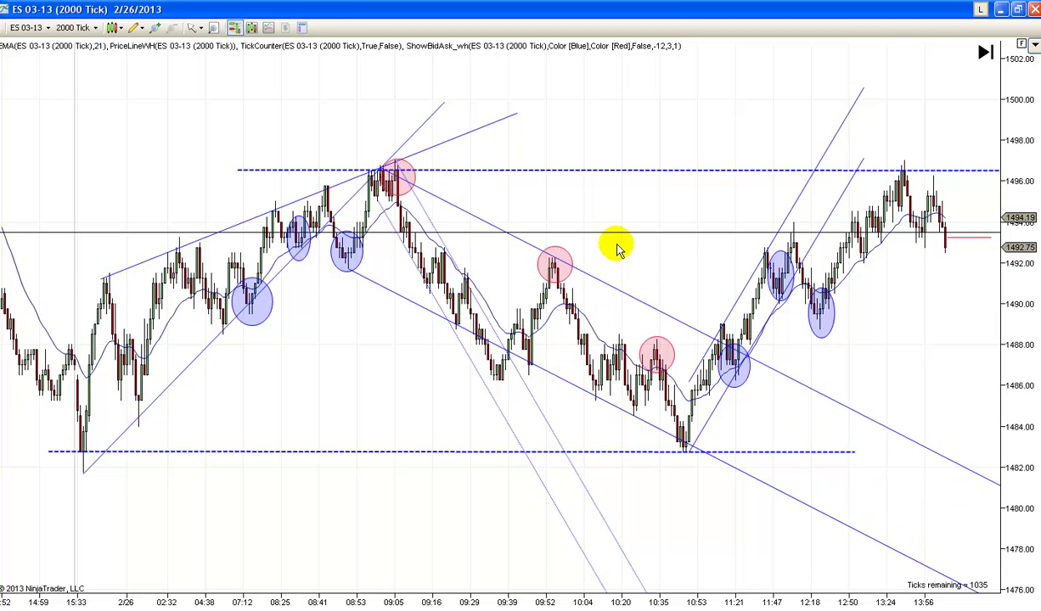
Try shifting the long falling channel's upper ray up to the 09:05 high, and move it back toward the 09:52 high
{"action": "scroll", "coordinate": [670, 257], "scroll_direction": "up", "scroll_amount": 4}
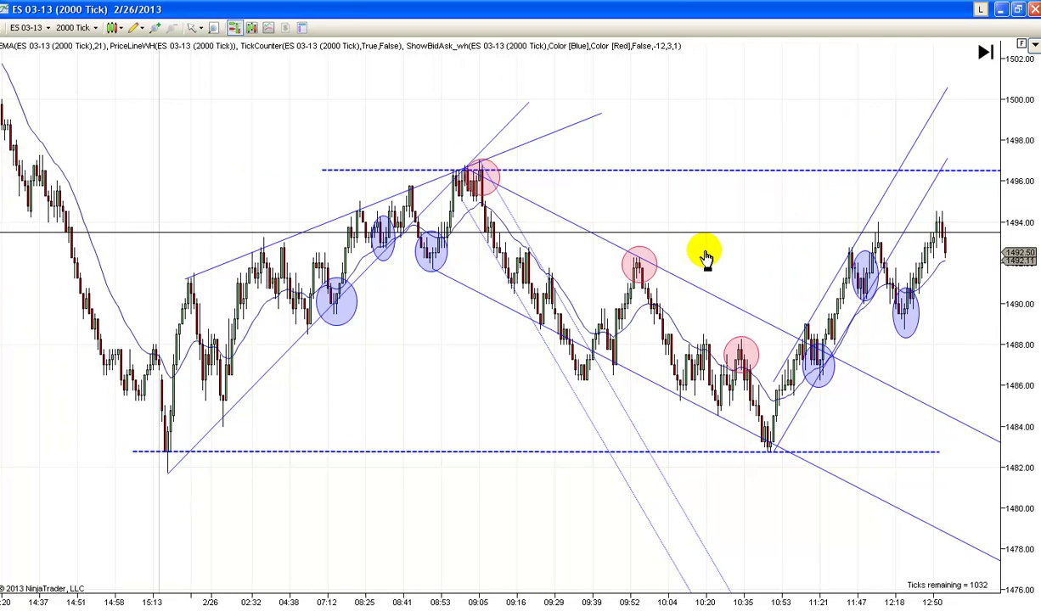
{"action": "scroll", "coordinate": [646, 253], "scroll_direction": "down", "scroll_amount": 3}
{"action": "left_click_drag", "start_coordinate": [513, 221], "coordinate": [528, 215]}
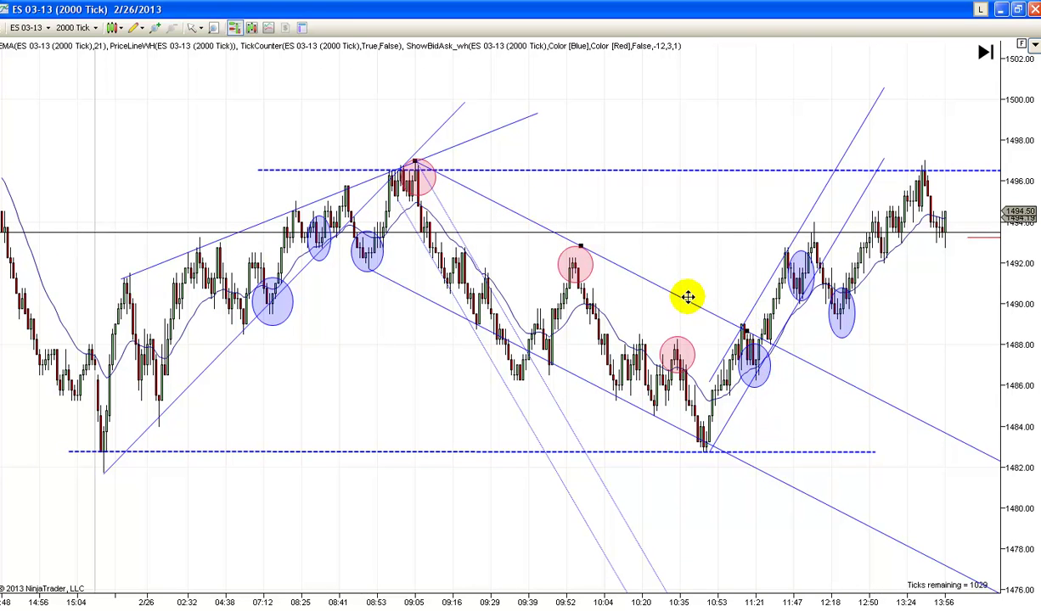
{"action": "mouse_move", "coordinate": [659, 287]}
{"action": "left_mouse_down"}
{"action": "mouse_move", "coordinate": [655, 305]}
{"action": "mouse_move", "coordinate": [654, 296]}
{"action": "left_mouse_up"}
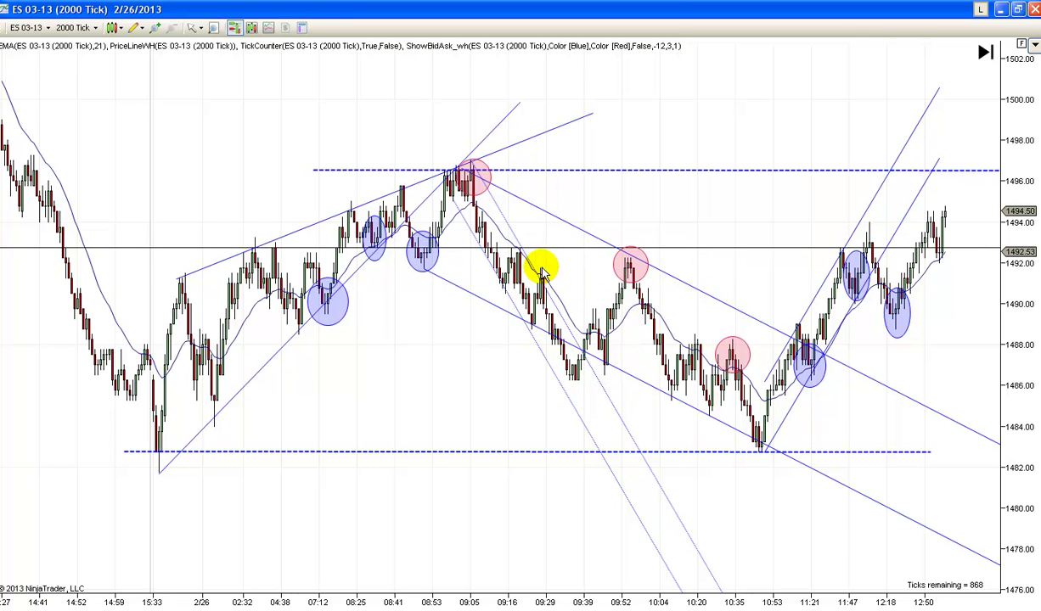
Delete both rays of the long falling channel, keeping the steeper pair of rays
{"action": "left_click_drag", "start_coordinate": [553, 257], "coordinate": [581, 257]}
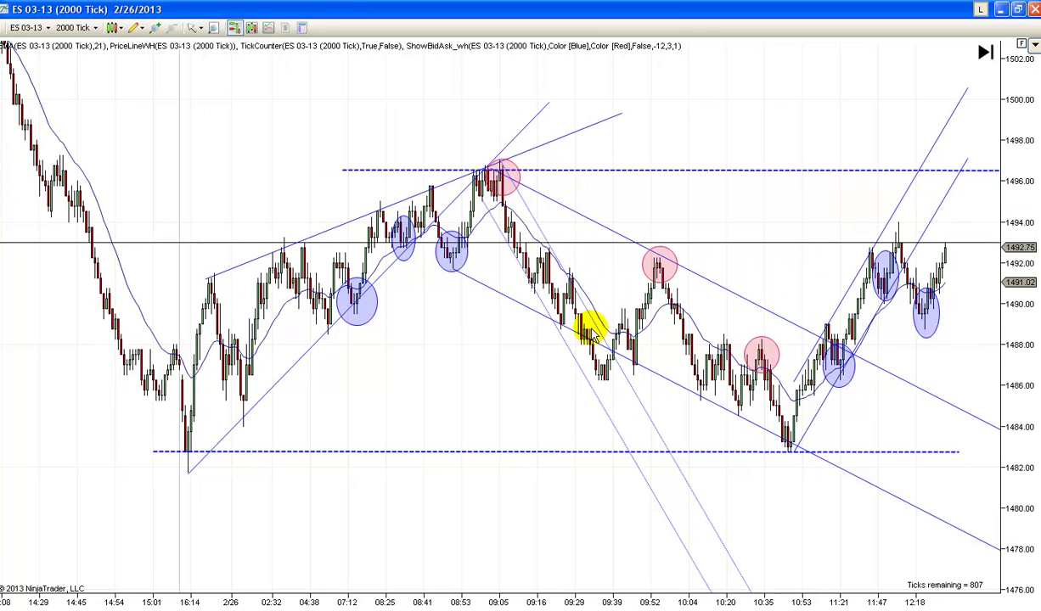
{"action": "left_click", "coordinate": [658, 373]}
{"action": "double_click", "coordinate": [658, 373]}
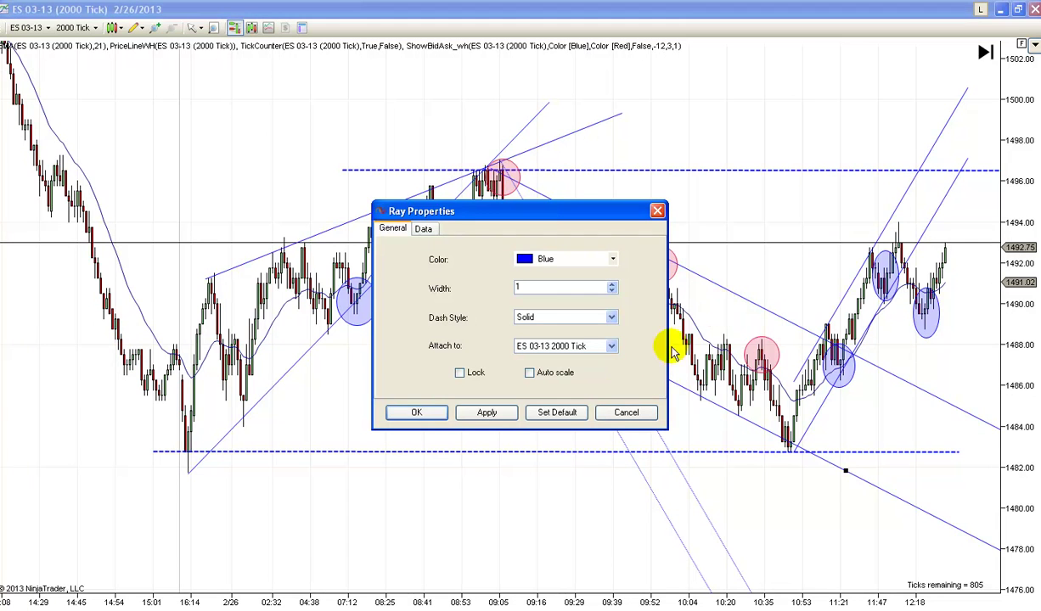
{"action": "left_click", "coordinate": [623, 411]}
{"action": "key", "text": "Delete"}
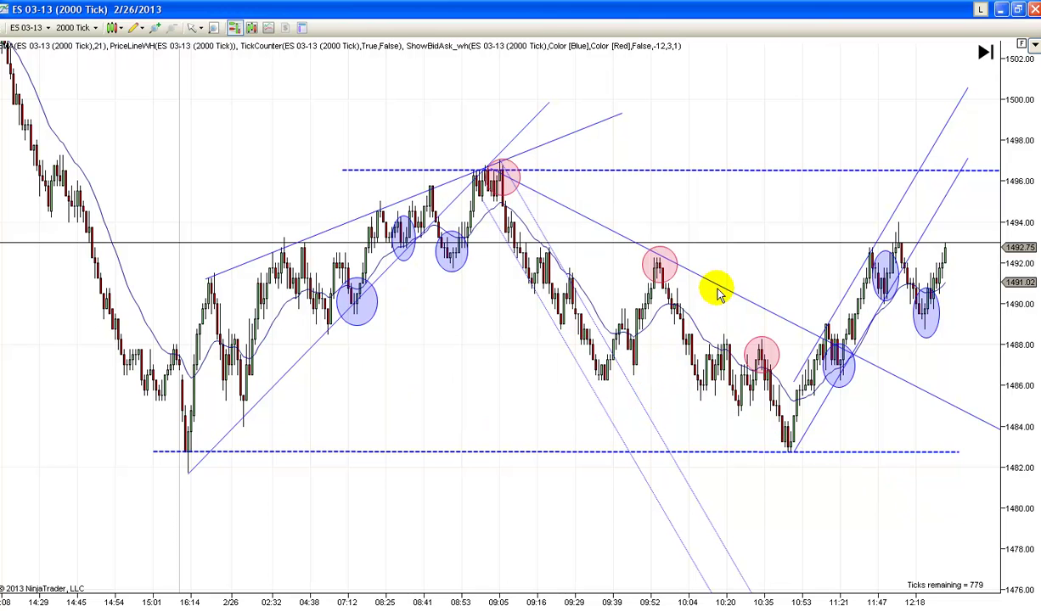
{"action": "key", "text": "Delete"}
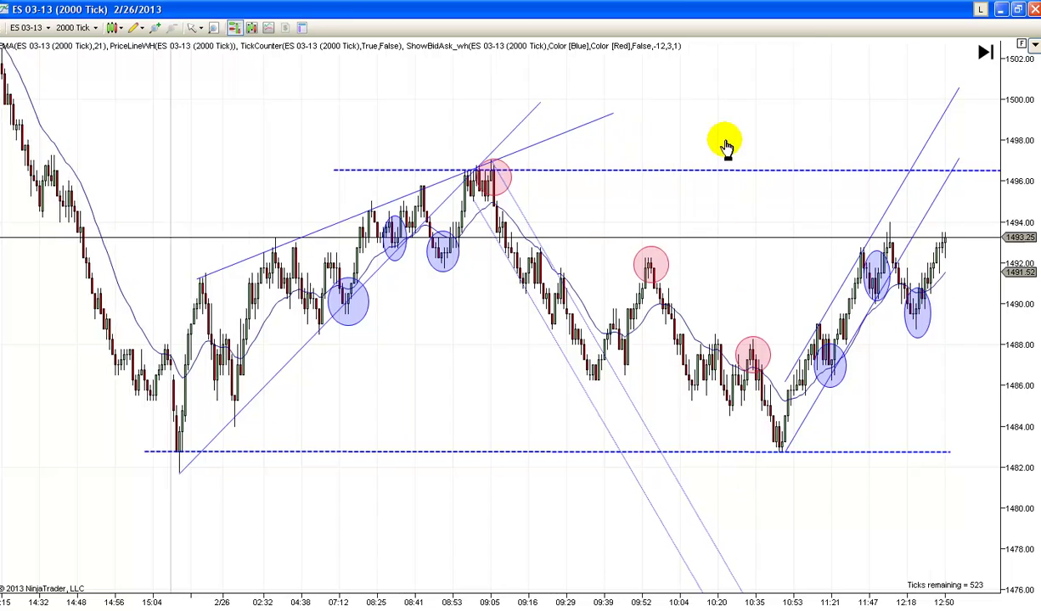
Draw a horizontal line at about 1488.00 from around 10:04 to 11:21, across the highs of the sideways range
{"action": "left_click_drag", "start_coordinate": [734, 145], "coordinate": [576, 167]}
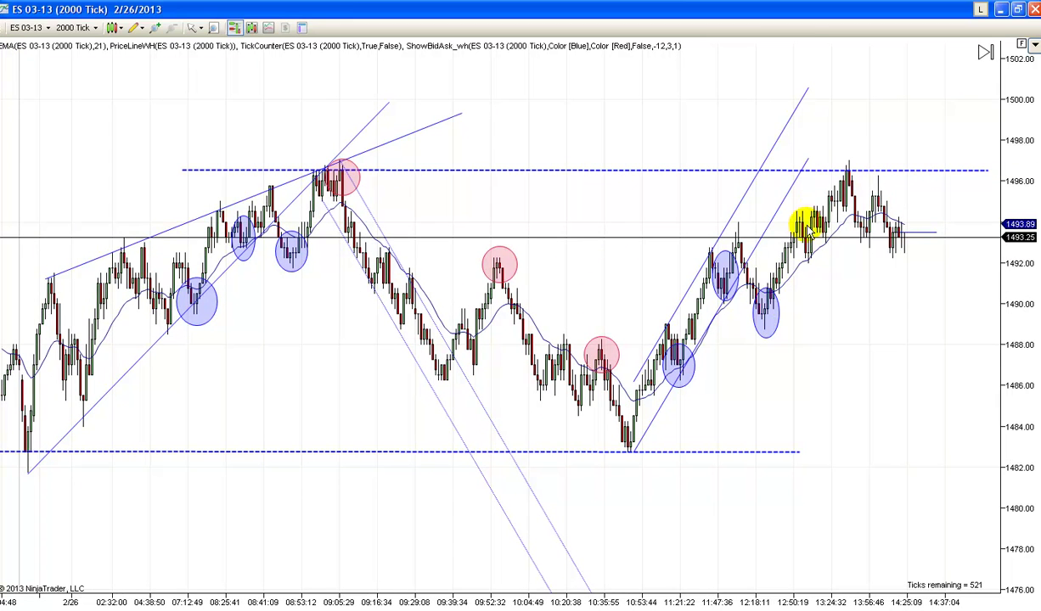
{"action": "left_click_drag", "start_coordinate": [566, 116], "coordinate": [679, 100]}
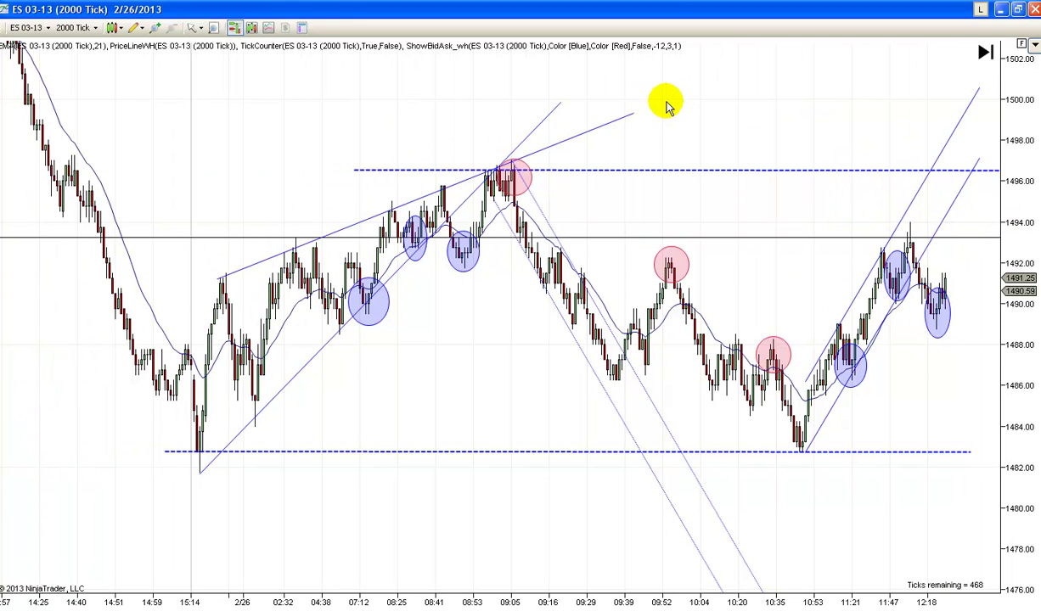
{"action": "mouse_move", "coordinate": [727, 105]}
{"action": "left_mouse_down"}
{"action": "mouse_move", "coordinate": [742, 105]}
{"action": "mouse_move", "coordinate": [719, 102]}
{"action": "left_mouse_up"}
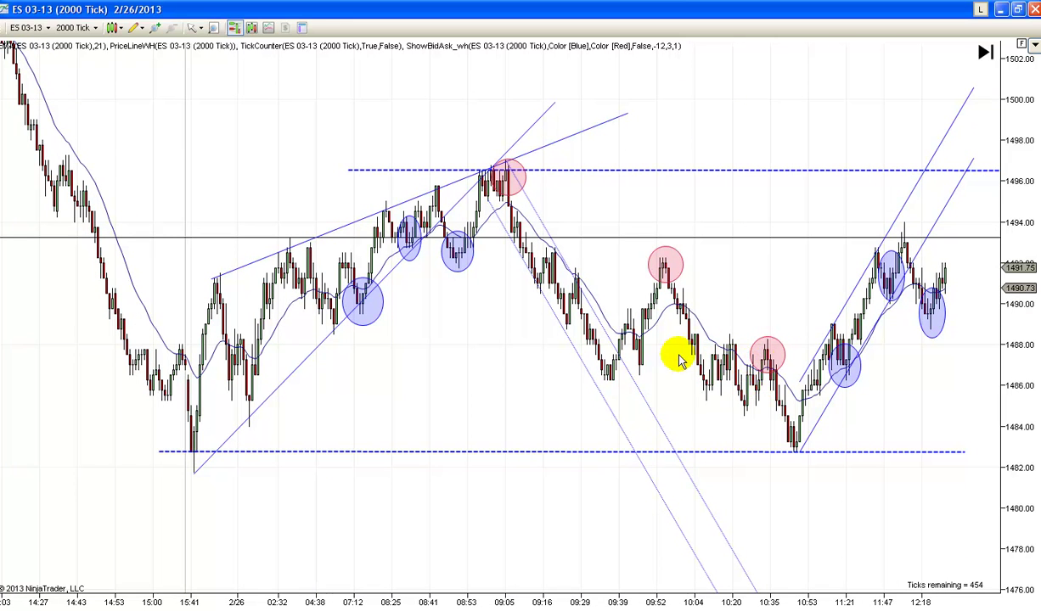
{"action": "left_click", "coordinate": [133, 27]}
{"action": "left_click", "coordinate": [144, 100]}
{"action": "left_click", "coordinate": [691, 343]}
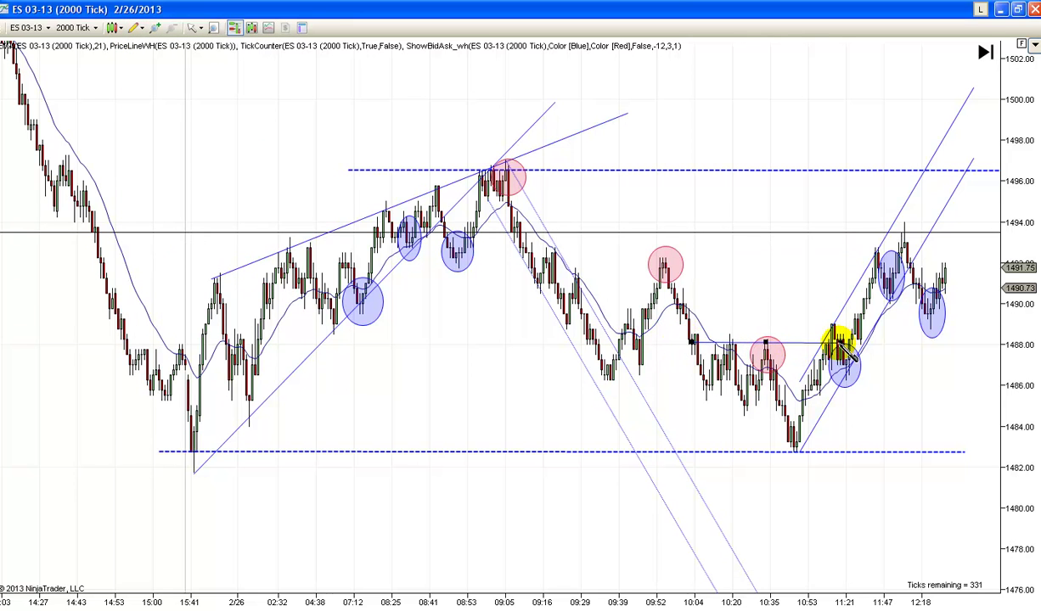
{"action": "left_click", "coordinate": [837, 343]}
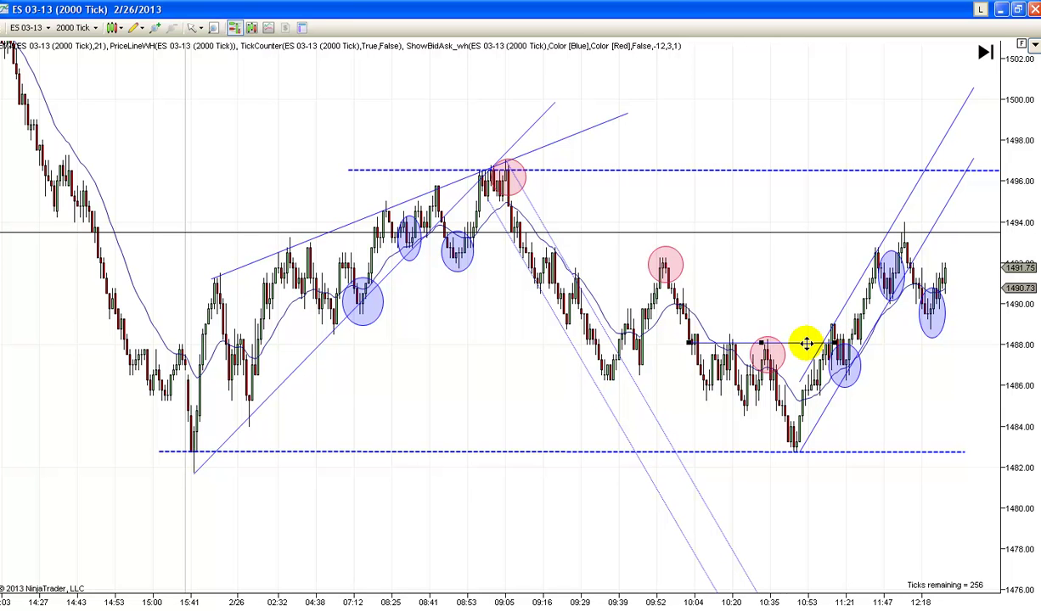
Set the new horizontal line's width to 2 and its dash style to Dash
{"action": "double_click", "coordinate": [801, 344]}
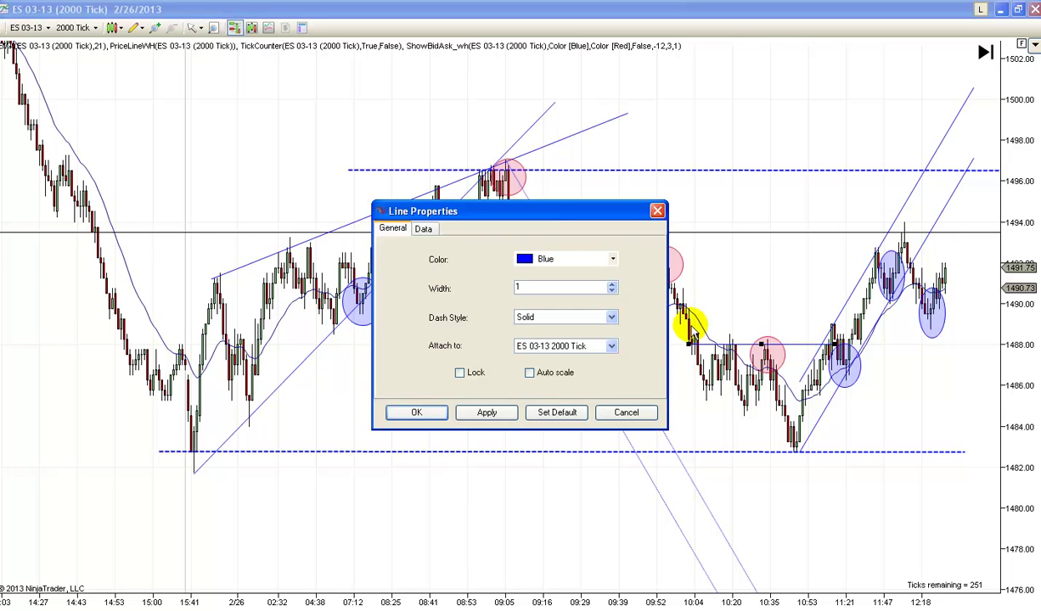
{"action": "left_click", "coordinate": [611, 317]}
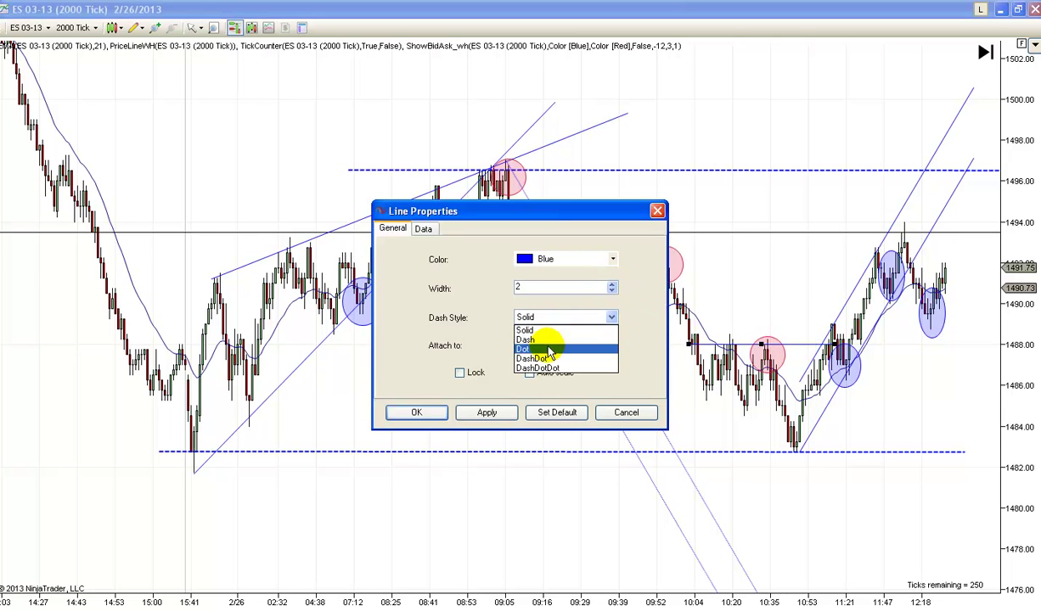
{"action": "left_click", "coordinate": [585, 344]}
{"action": "left_click", "coordinate": [416, 413]}
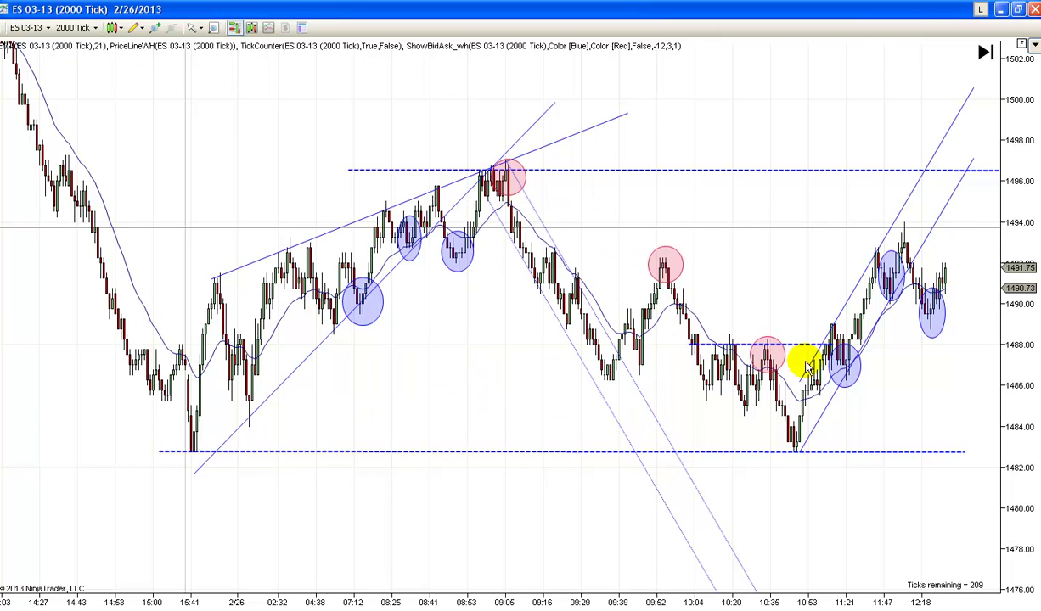
Duplicate the short dashed line and place the copy at about 1485.50 along the lows of the same range
{"action": "right_click", "coordinate": [792, 343]}
{"action": "key", "text": "Escape"}
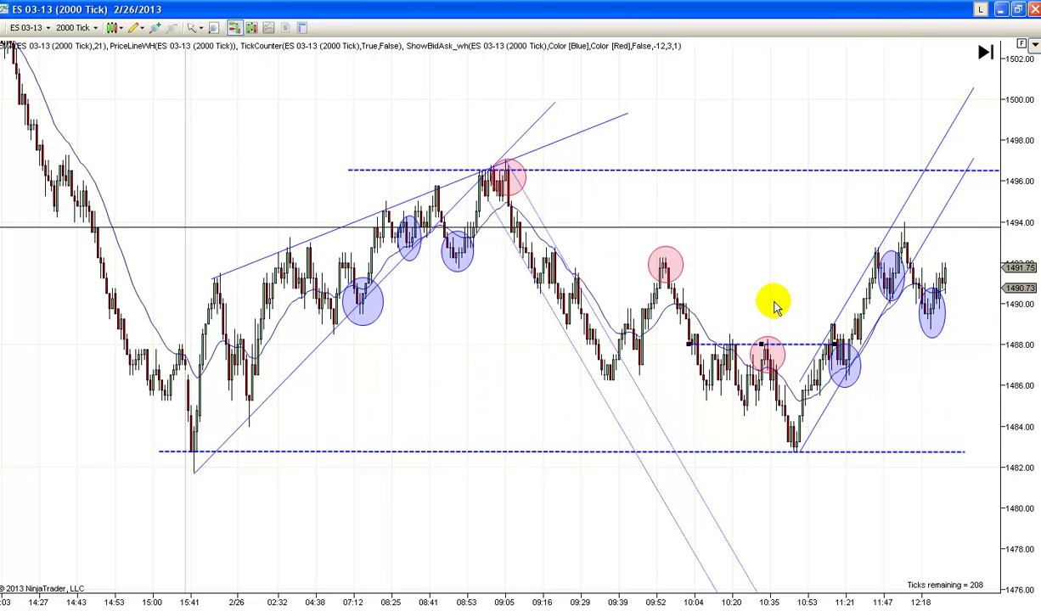
{"action": "right_click", "coordinate": [773, 302]}
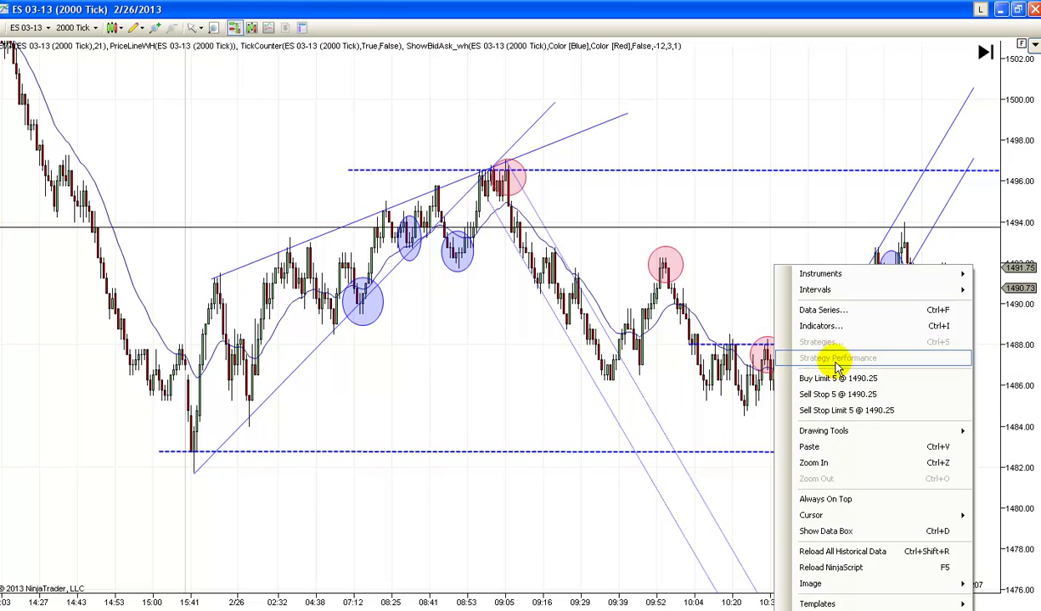
{"action": "left_click", "coordinate": [815, 447]}
{"action": "left_click_drag", "start_coordinate": [766, 348], "coordinate": [777, 399]}
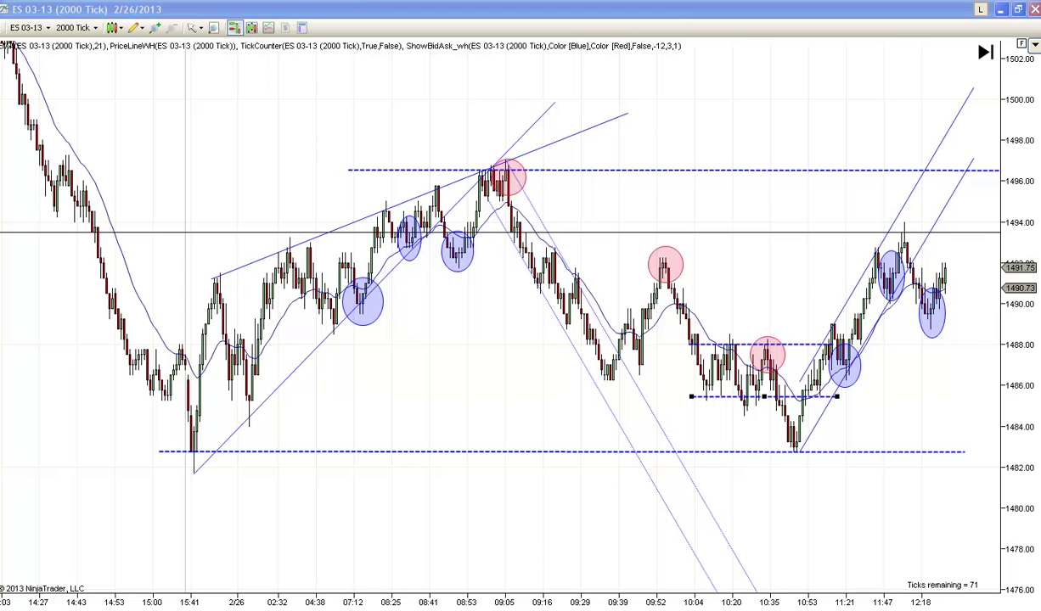
{"action": "left_click", "coordinate": [973, 380]}
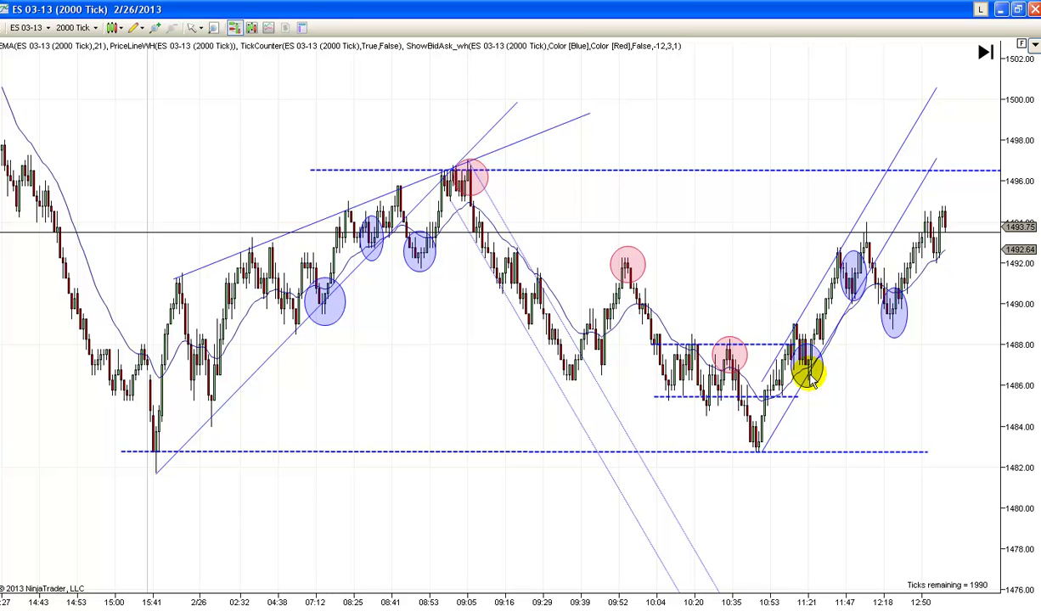
Duplicate the red circle at the high near 09:54 and place the copy around the bounce high near 09:29 at about 1490.50
{"action": "left_click_drag", "start_coordinate": [890, 312], "coordinate": [910, 351]}
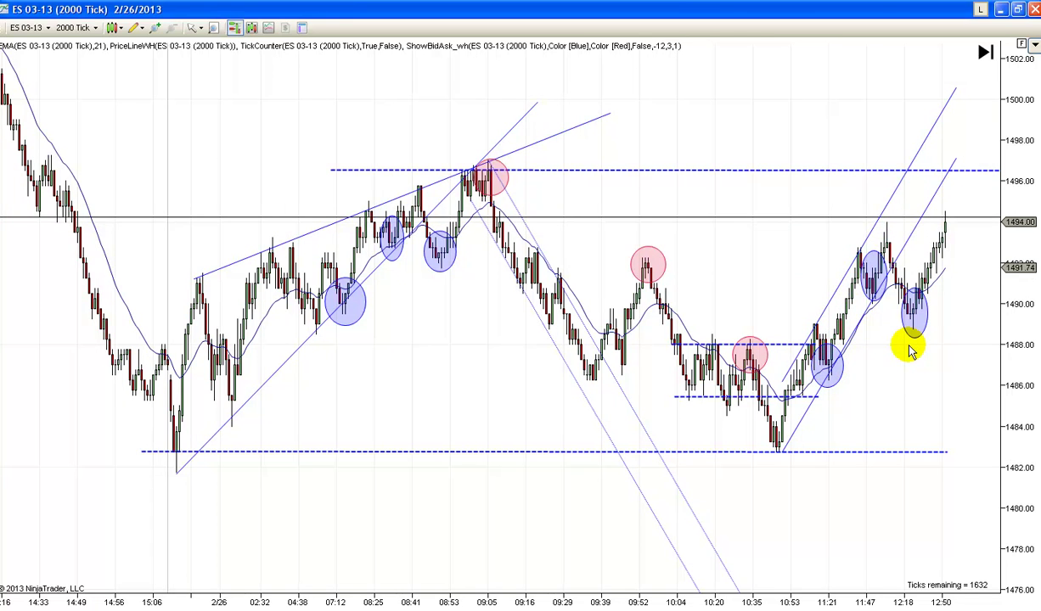
{"action": "mouse_move", "coordinate": [463, 407]}
{"action": "left_mouse_down"}
{"action": "mouse_move", "coordinate": [494, 403]}
{"action": "mouse_move", "coordinate": [448, 397]}
{"action": "left_mouse_up"}
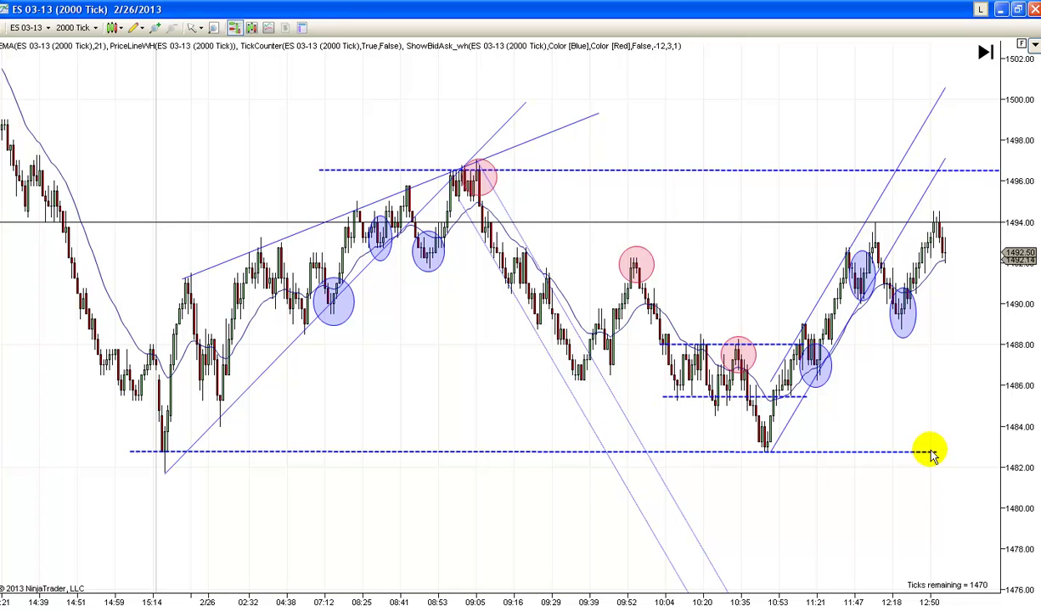
{"action": "scroll", "coordinate": [493, 388], "scroll_direction": "left", "scroll_amount": 2}
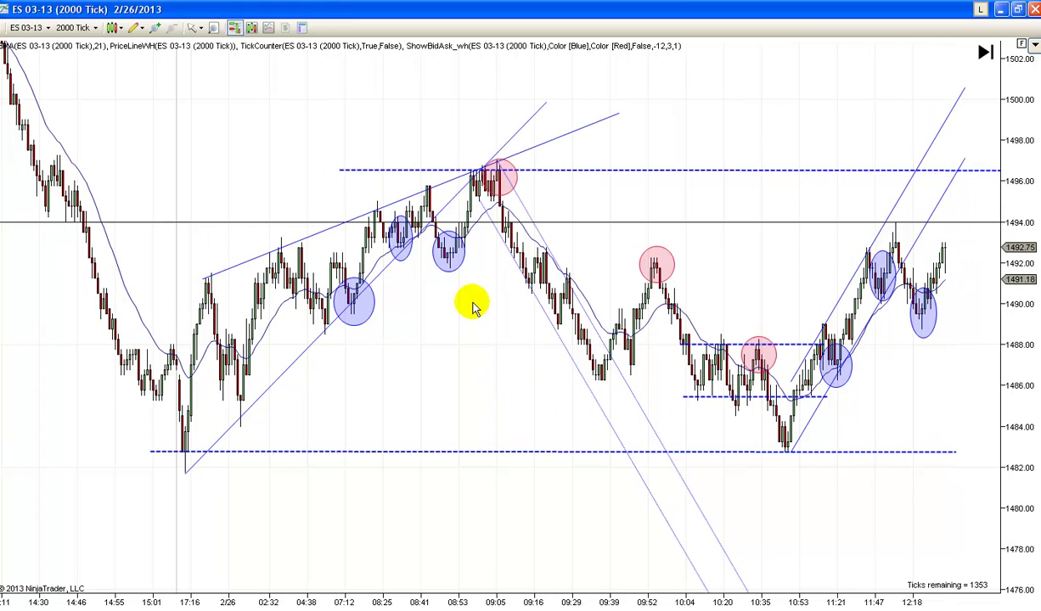
{"action": "left_click", "coordinate": [670, 254]}
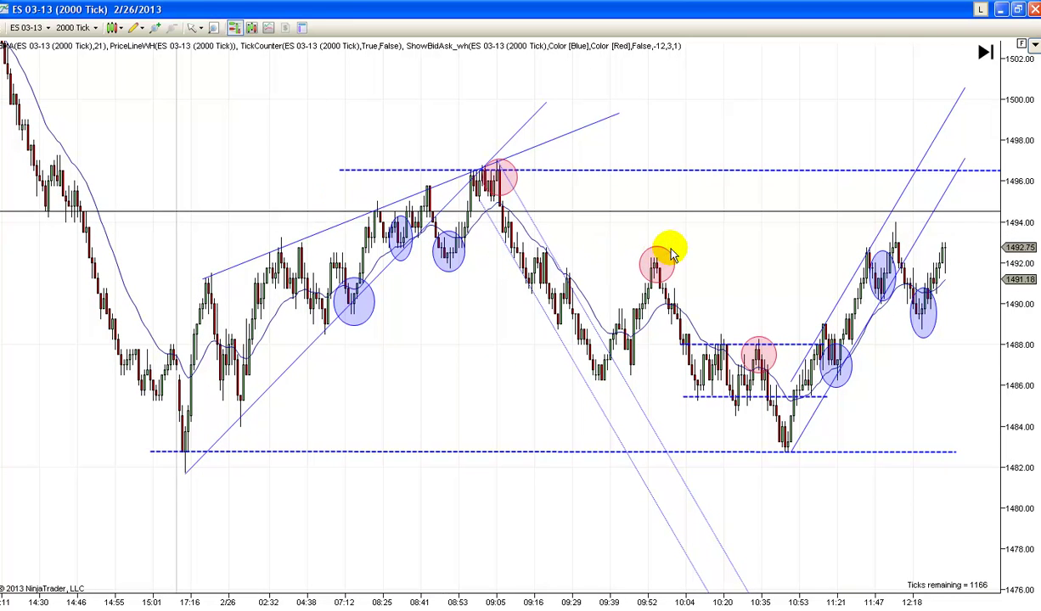
{"action": "right_click", "coordinate": [667, 249]}
{"action": "left_click", "coordinate": [681, 247]}
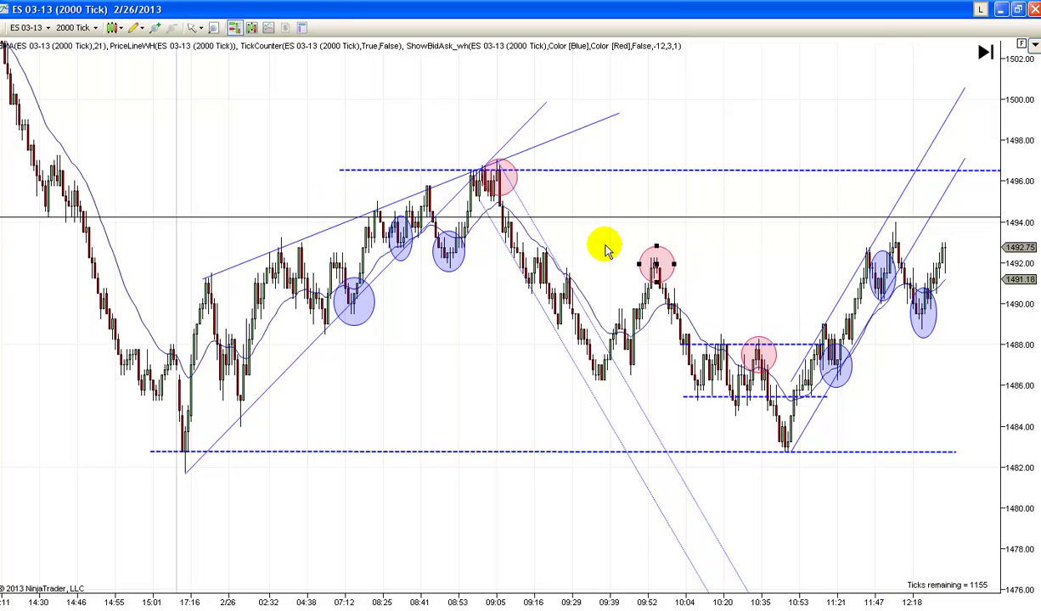
{"action": "right_click", "coordinate": [606, 251]}
{"action": "left_click", "coordinate": [658, 427]}
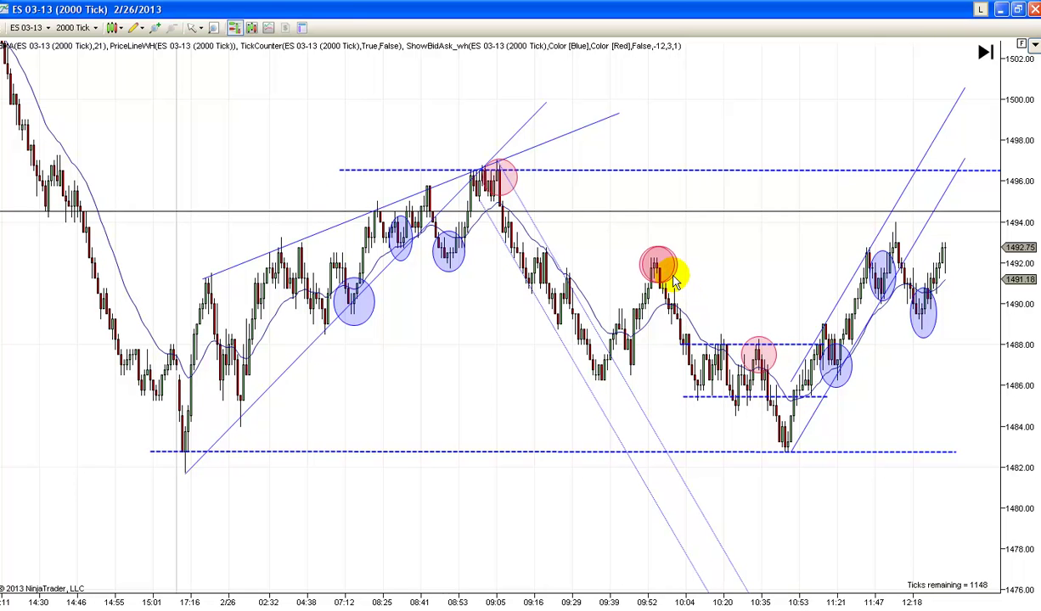
{"action": "left_click_drag", "start_coordinate": [658, 263], "coordinate": [569, 295]}
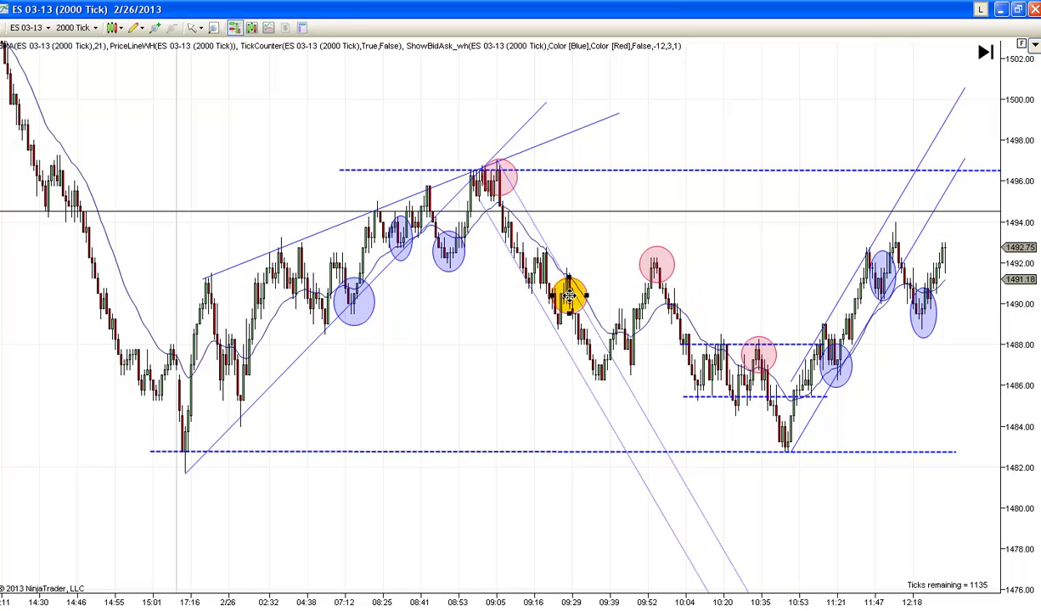
Duplicate the same red circle again and place the copy around the earlier bounce high near 09:20 at about 1492.25
{"action": "right_click", "coordinate": [640, 259]}
{"action": "left_click", "coordinate": [679, 269]}
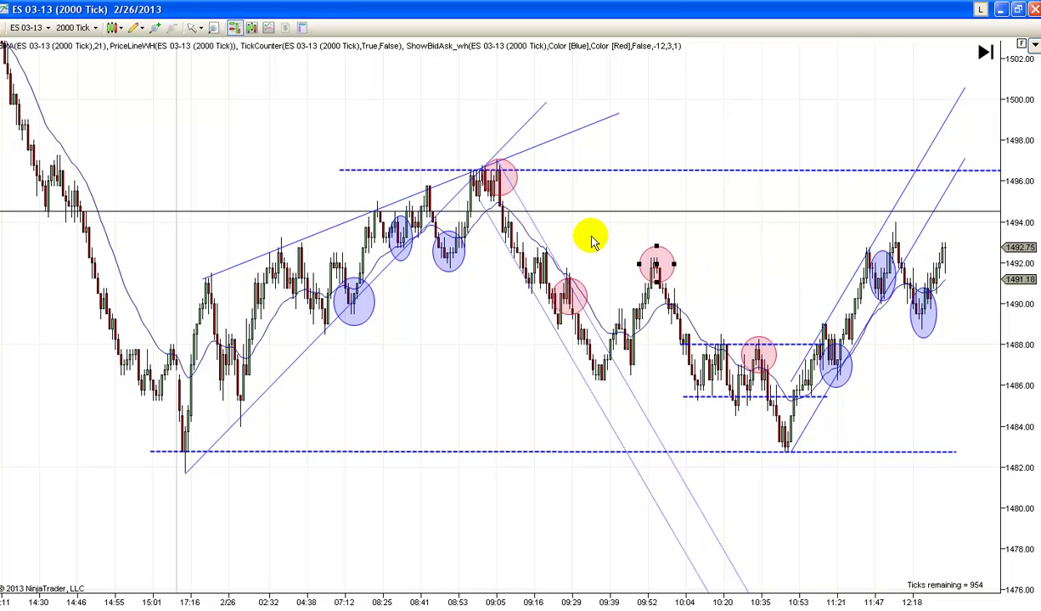
{"action": "right_click", "coordinate": [592, 243]}
{"action": "left_click", "coordinate": [626, 419]}
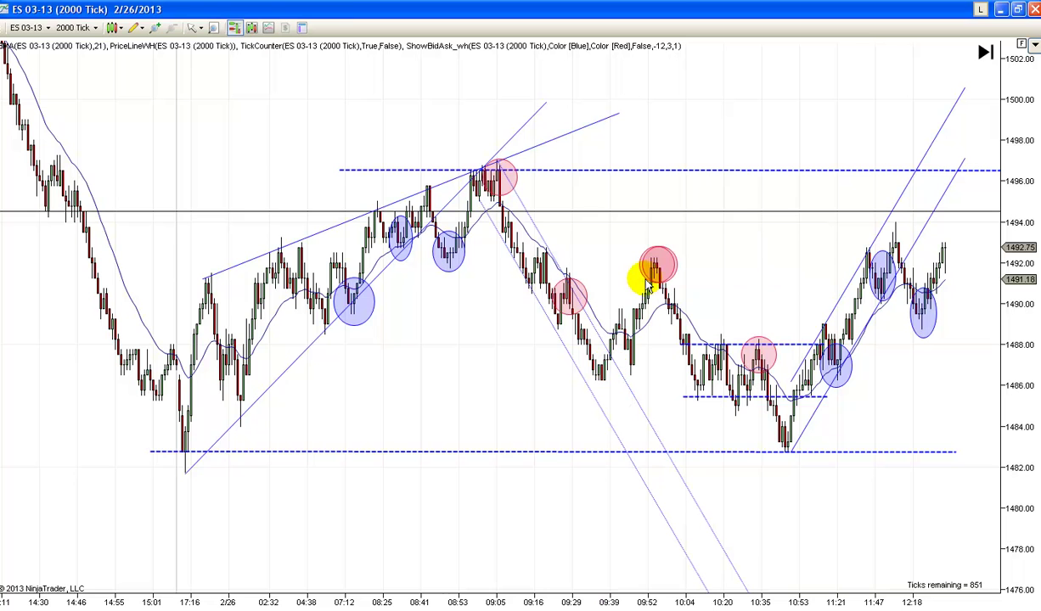
{"action": "left_click_drag", "start_coordinate": [655, 263], "coordinate": [546, 259]}
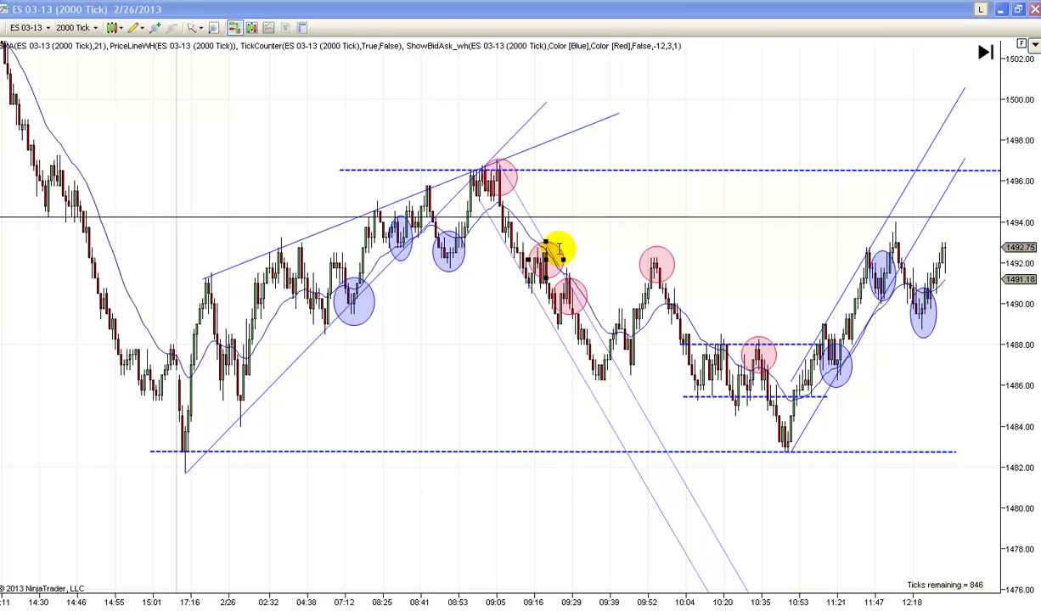
Set both the outline and area colour of the newest circle near 09:20 to DarkGreen
{"action": "double_click", "coordinate": [545, 259]}
{"action": "left_click", "coordinate": [613, 219]}
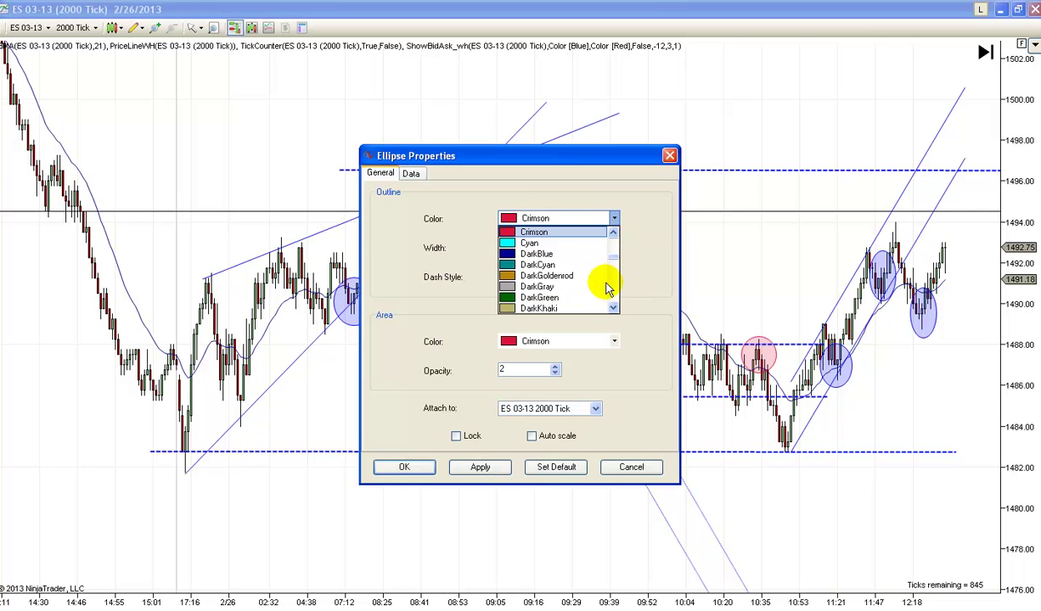
{"action": "left_click", "coordinate": [585, 316]}
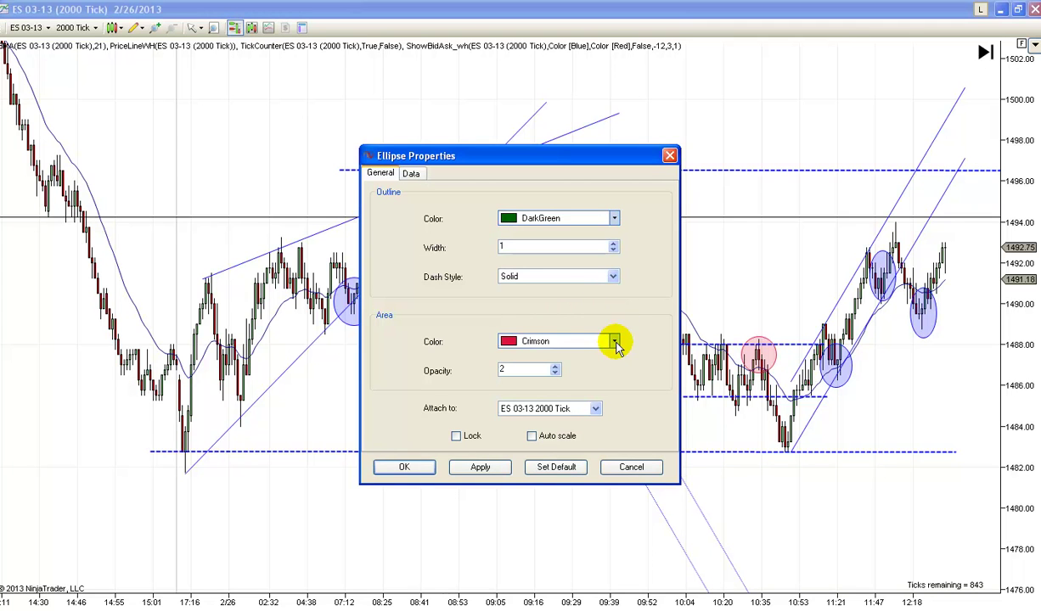
{"action": "left_click", "coordinate": [614, 341]}
{"action": "left_click", "coordinate": [606, 421]}
{"action": "left_click", "coordinate": [480, 467]}
{"action": "left_click", "coordinate": [404, 467]}
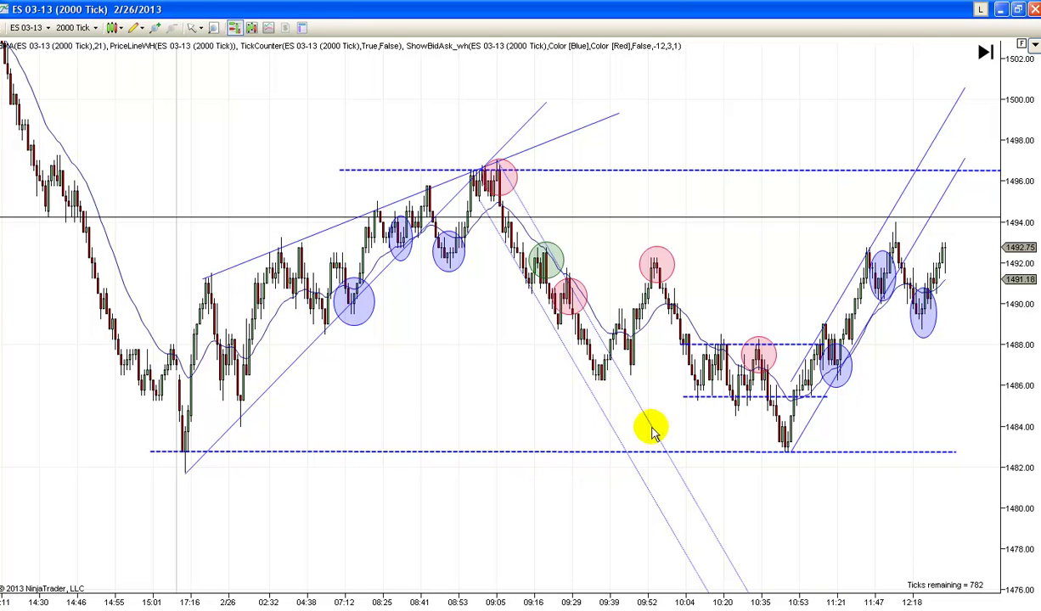
Inspect the decline after the 09:05 high with the cross hair and wider bar spacing, and return to the normal pointer
{"action": "scroll", "coordinate": [737, 427], "scroll_direction": "down", "scroll_amount": 2}
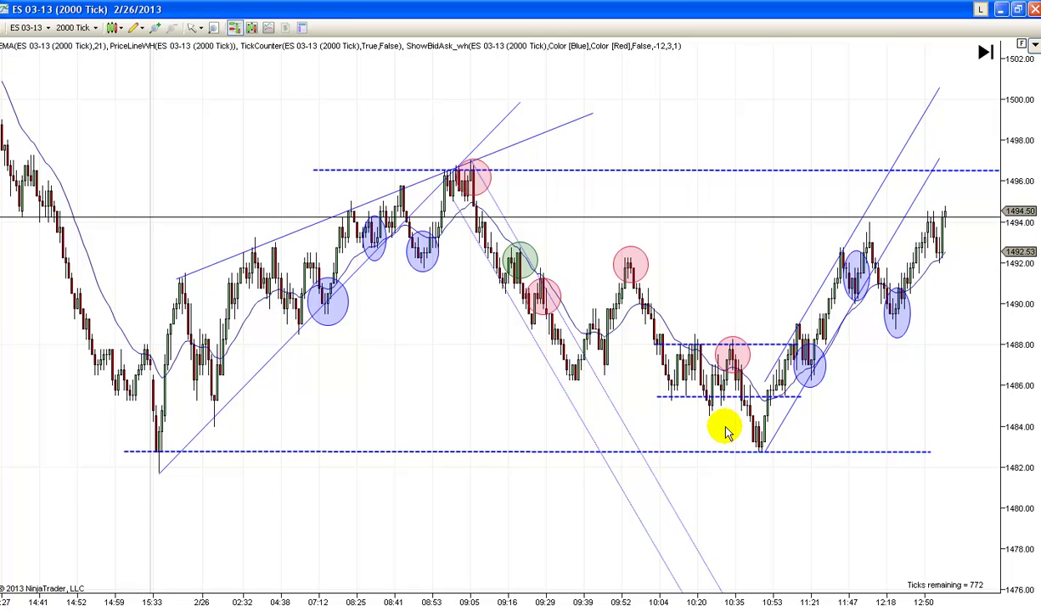
{"action": "left_click", "coordinate": [196, 27]}
{"action": "left_click", "coordinate": [223, 60]}
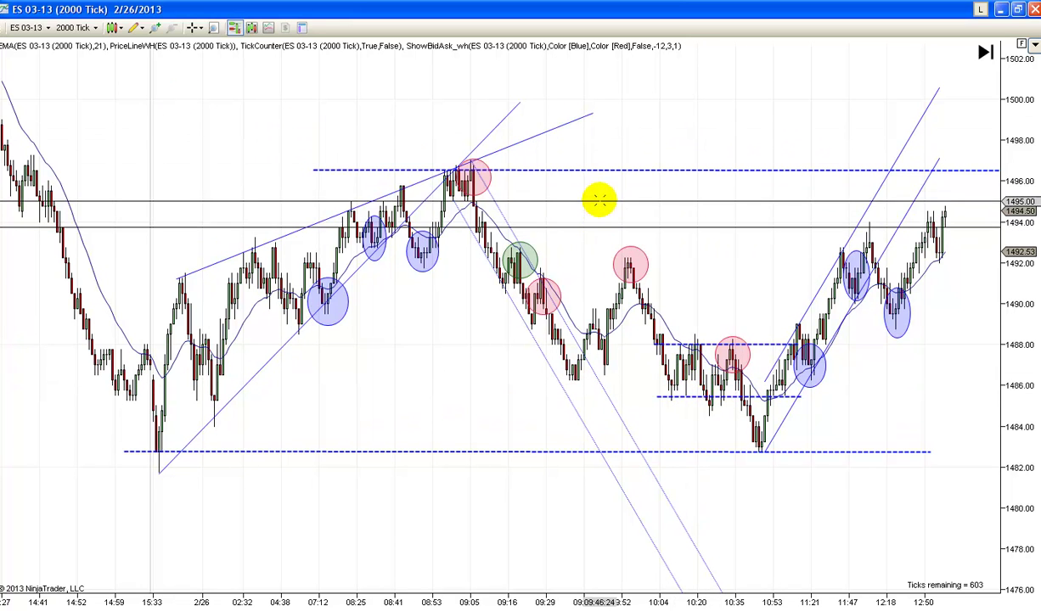
{"action": "scroll", "coordinate": [599, 200], "scroll_direction": "up", "scroll_amount": 3}
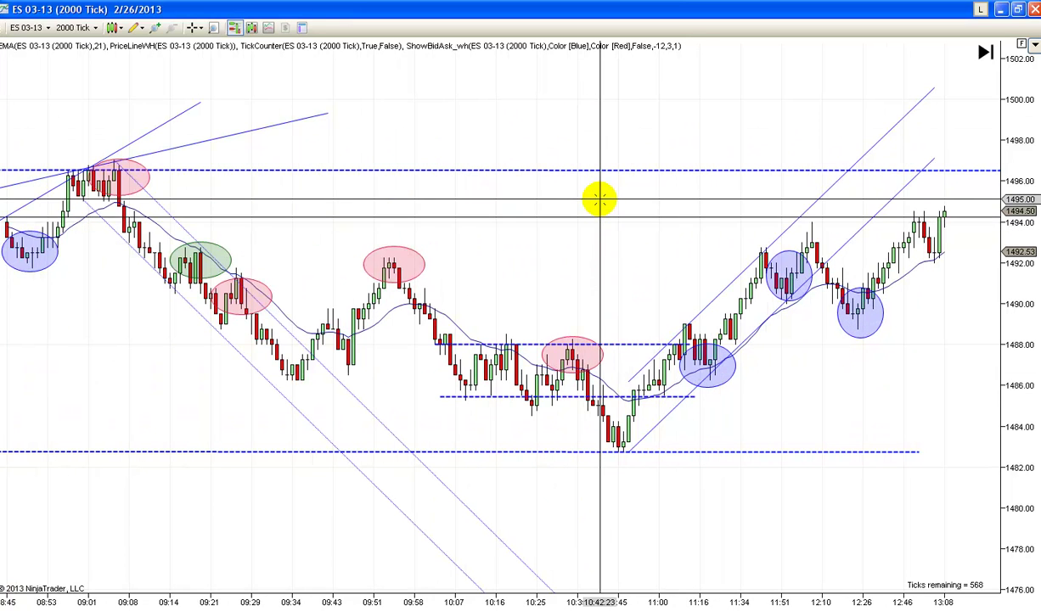
{"action": "left_click_drag", "start_coordinate": [611, 253], "coordinate": [661, 305]}
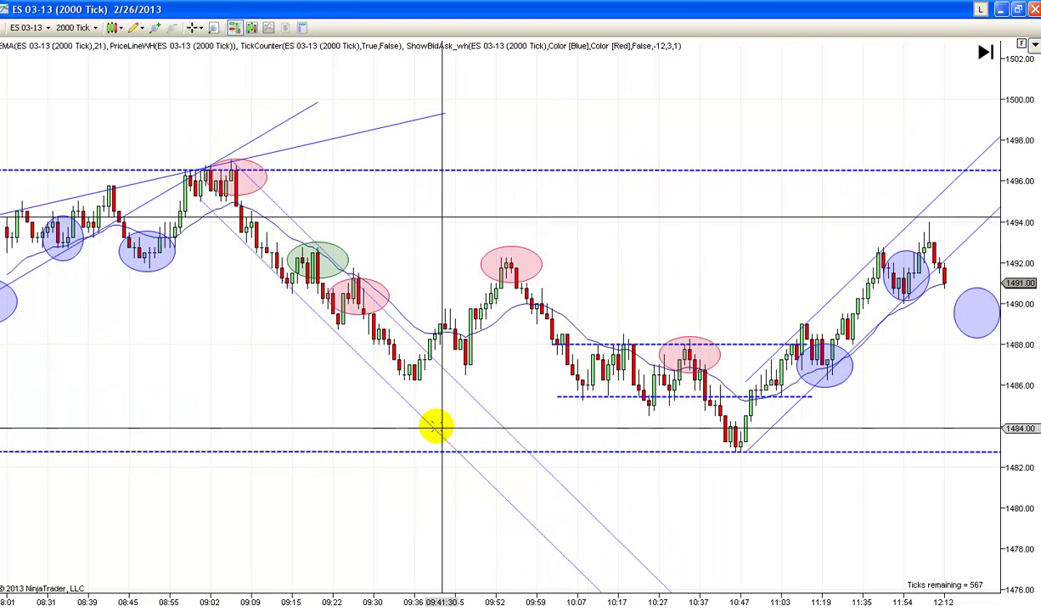
{"action": "left_click", "coordinate": [195, 27]}
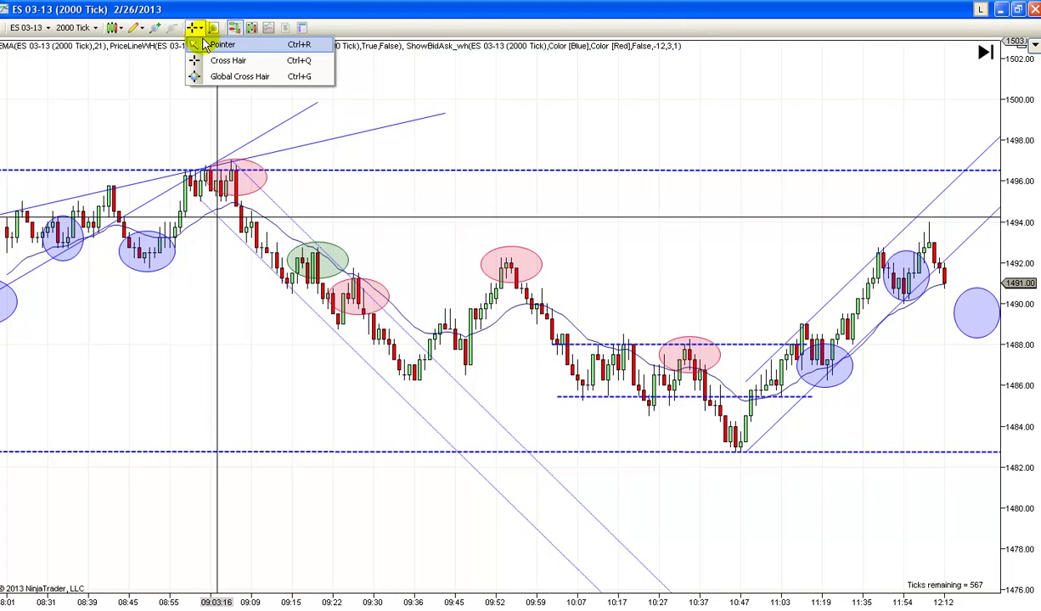
{"action": "left_click", "coordinate": [216, 44]}
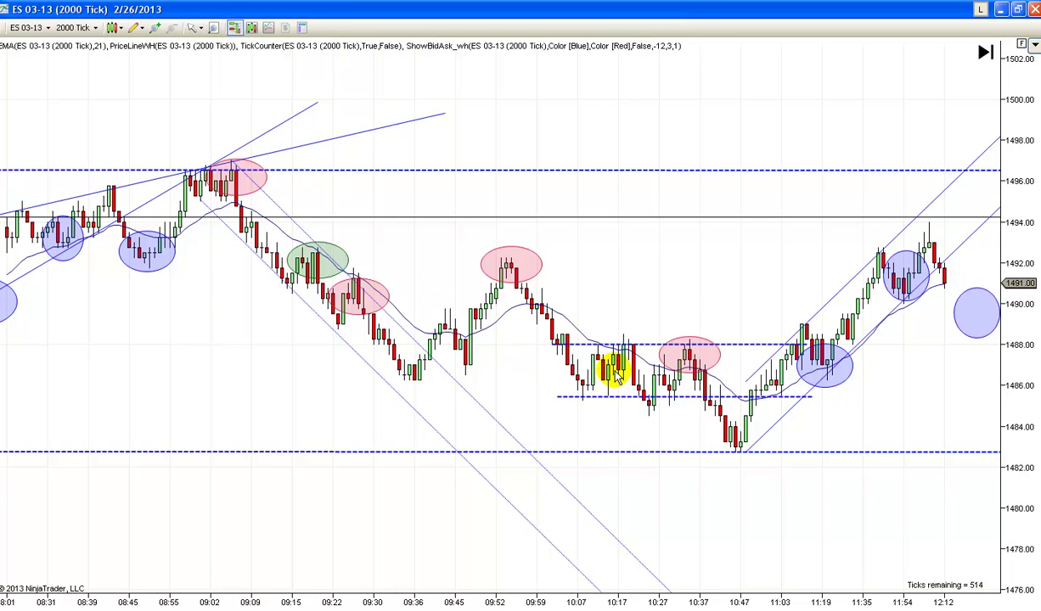
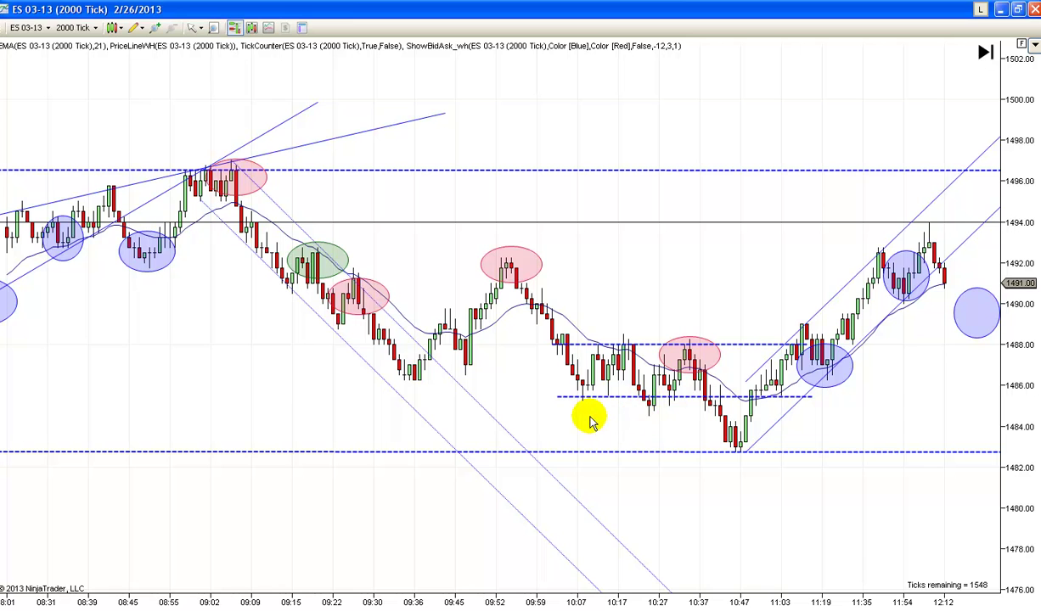
Examine the sideways range between the short dashed lines, the falling channel and the earlier rising wedge
{"action": "left_click_drag", "start_coordinate": [634, 418], "coordinate": [701, 340]}
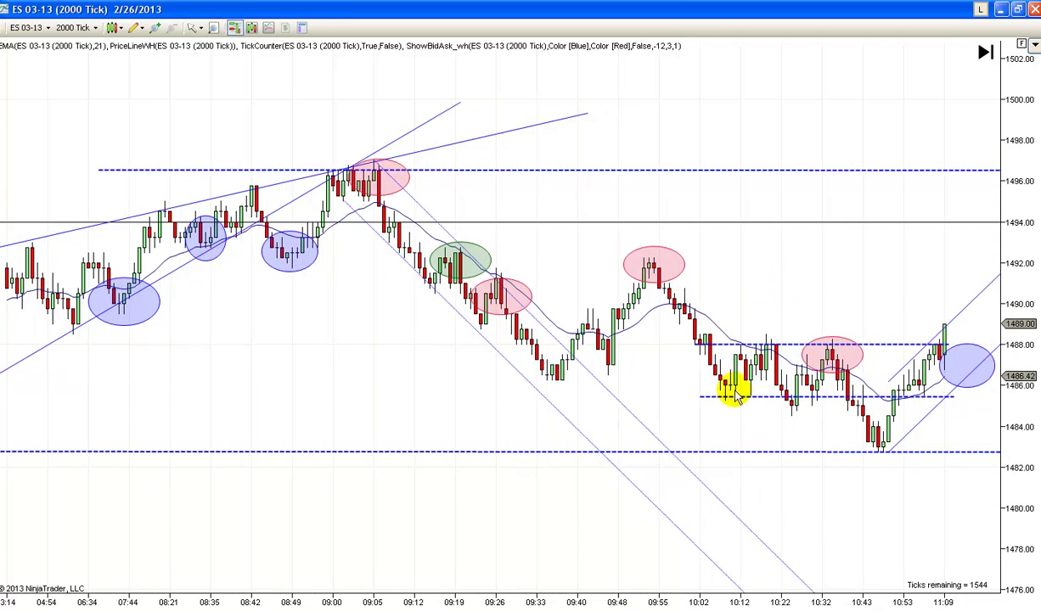
{"action": "left_click_drag", "start_coordinate": [741, 286], "coordinate": [692, 310]}
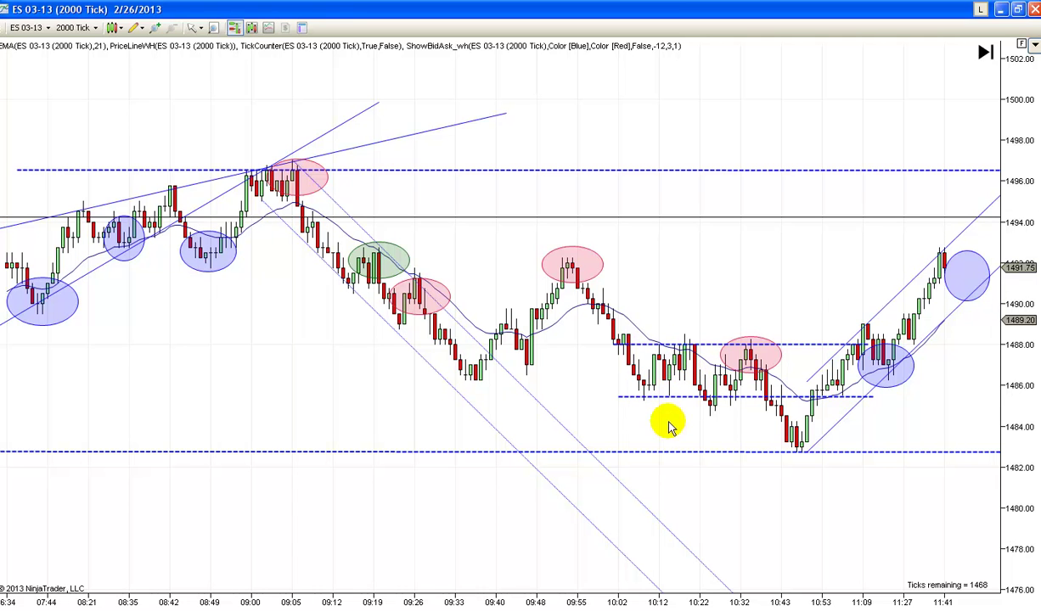
{"action": "scroll", "coordinate": [689, 428], "scroll_direction": "up", "scroll_amount": 2}
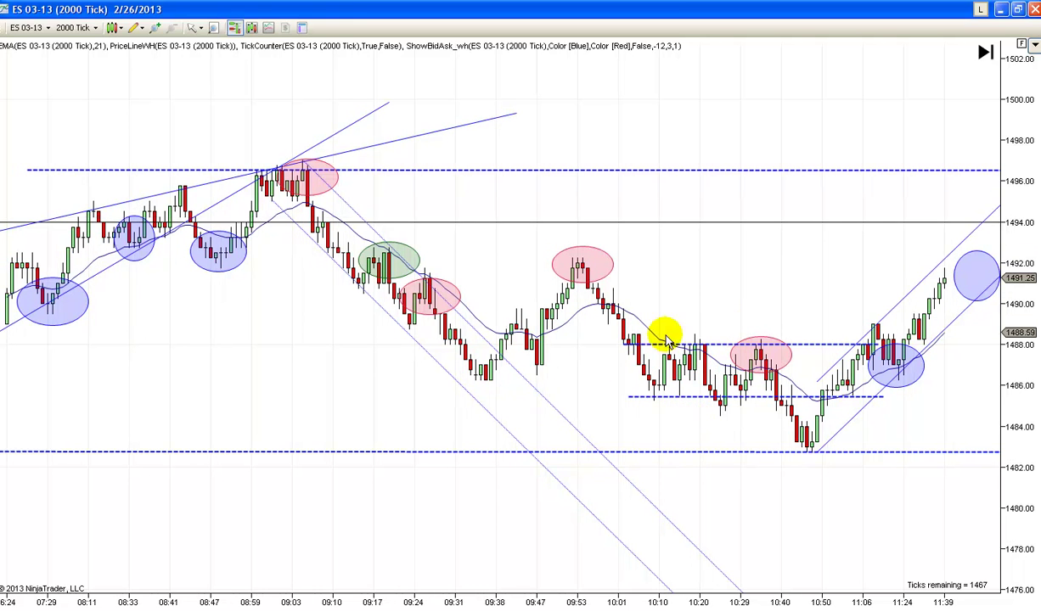
{"action": "left_click_drag", "start_coordinate": [390, 389], "coordinate": [452, 380]}
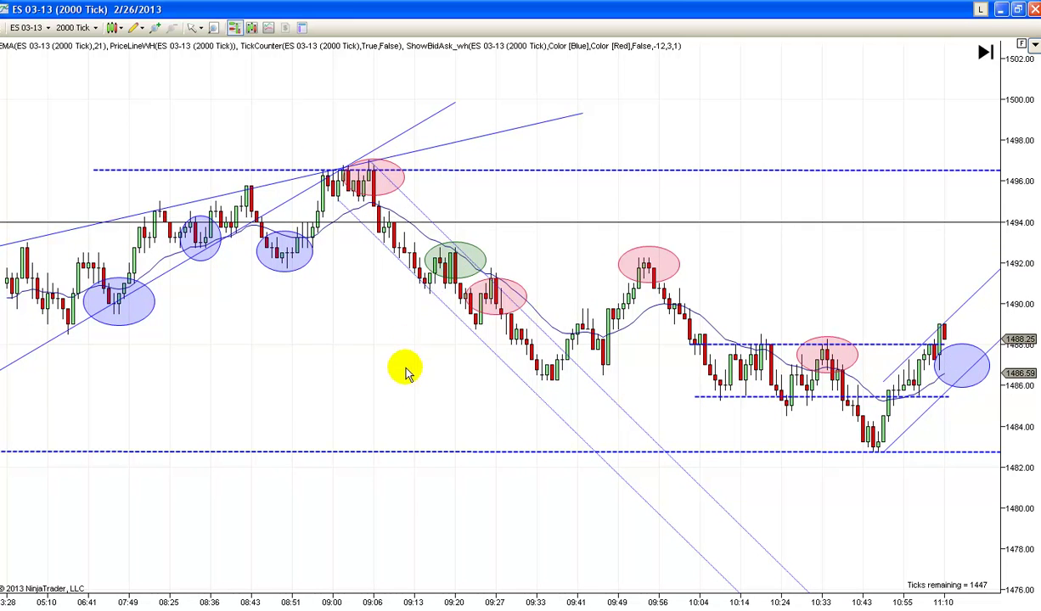
{"action": "left_click_drag", "start_coordinate": [401, 367], "coordinate": [574, 376]}
{"action": "scroll", "coordinate": [561, 376], "scroll_direction": "up", "scroll_amount": 3}
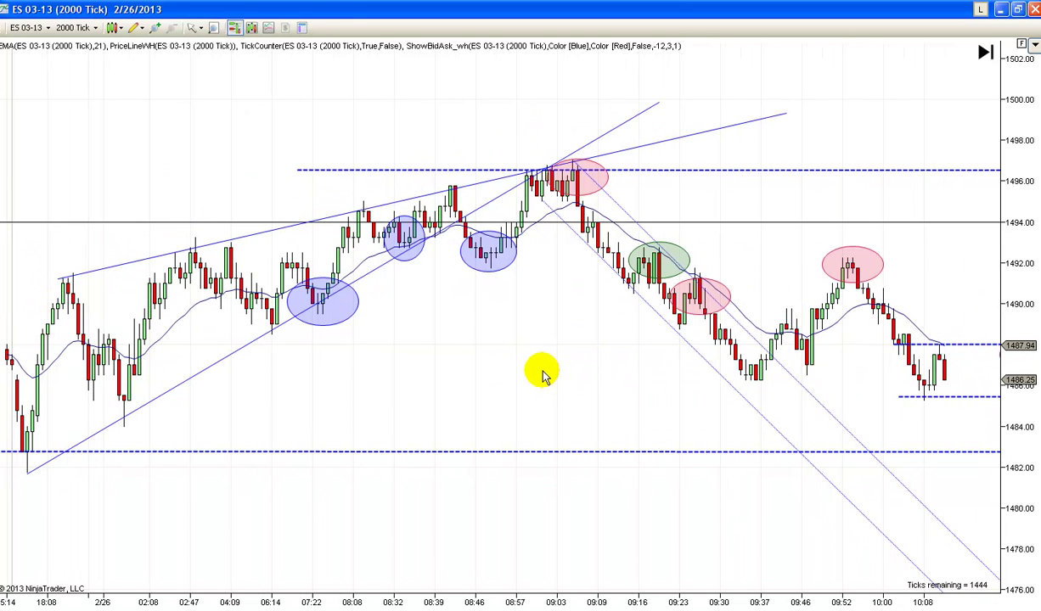
{"action": "left_click_drag", "start_coordinate": [491, 372], "coordinate": [575, 373]}
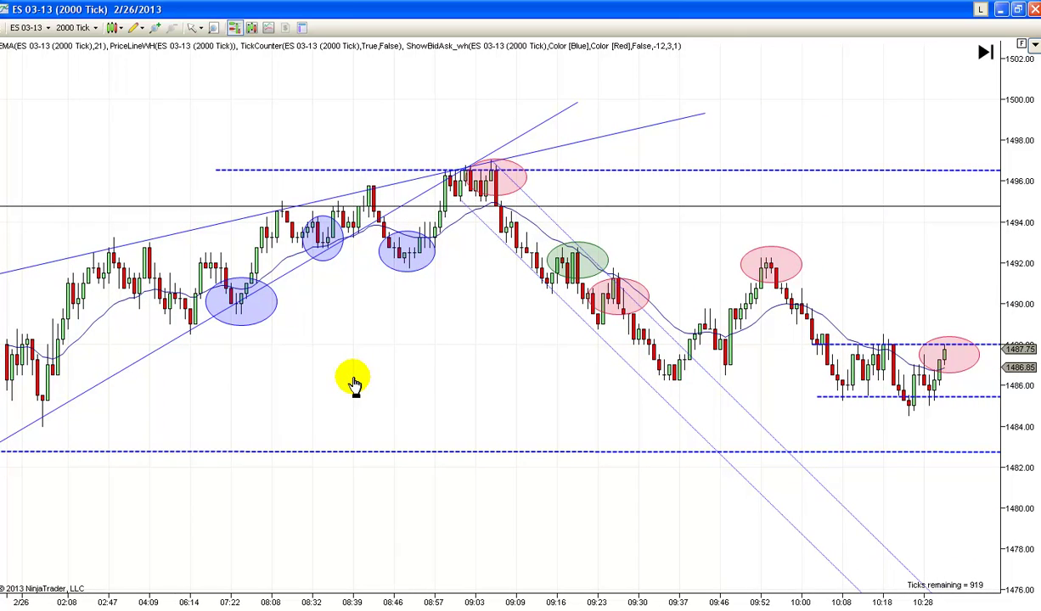
{"action": "left_click_drag", "start_coordinate": [355, 383], "coordinate": [406, 375]}
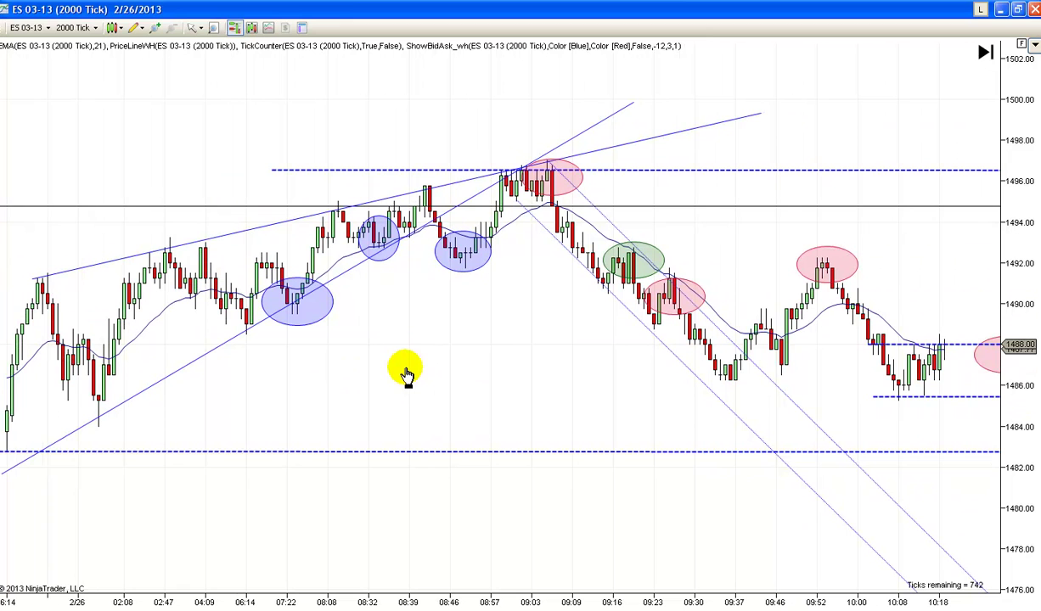
Return the price axis to automatic scaling and review the swings from the morning high to the late-morning low
{"action": "left_click", "coordinate": [1022, 44]}
{"action": "scroll", "coordinate": [526, 322], "scroll_direction": "up", "scroll_amount": 3}
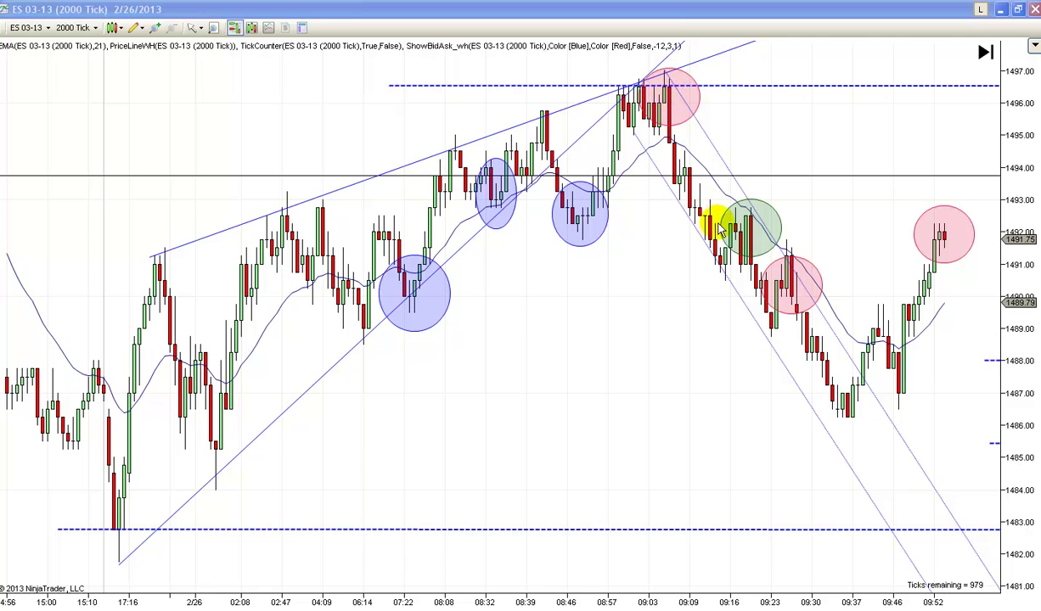
{"action": "scroll", "coordinate": [801, 135], "scroll_direction": "right", "scroll_amount": 3}
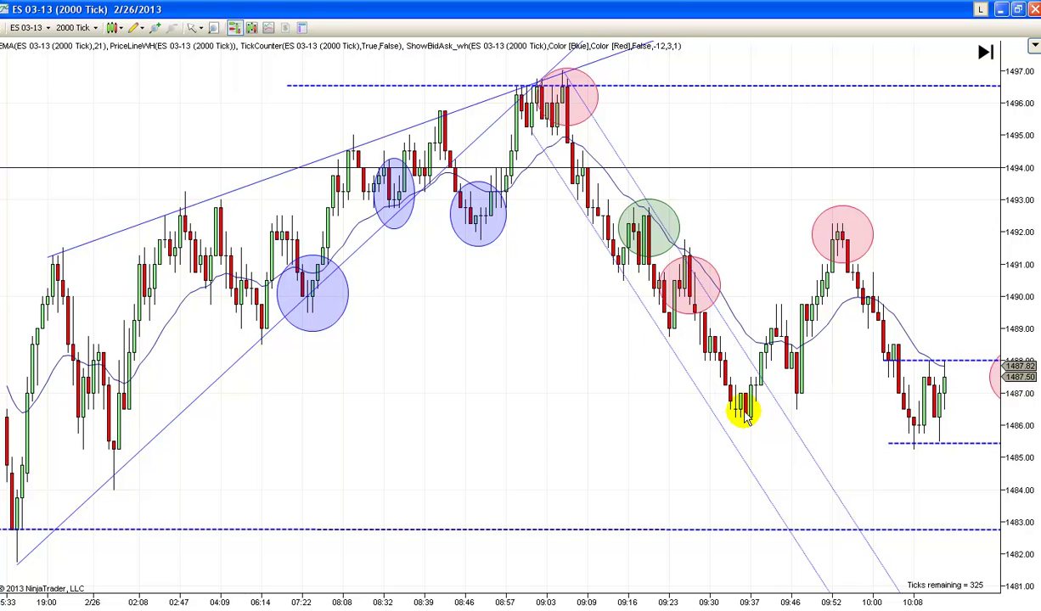
{"action": "left_click_drag", "start_coordinate": [599, 424], "coordinate": [532, 421]}
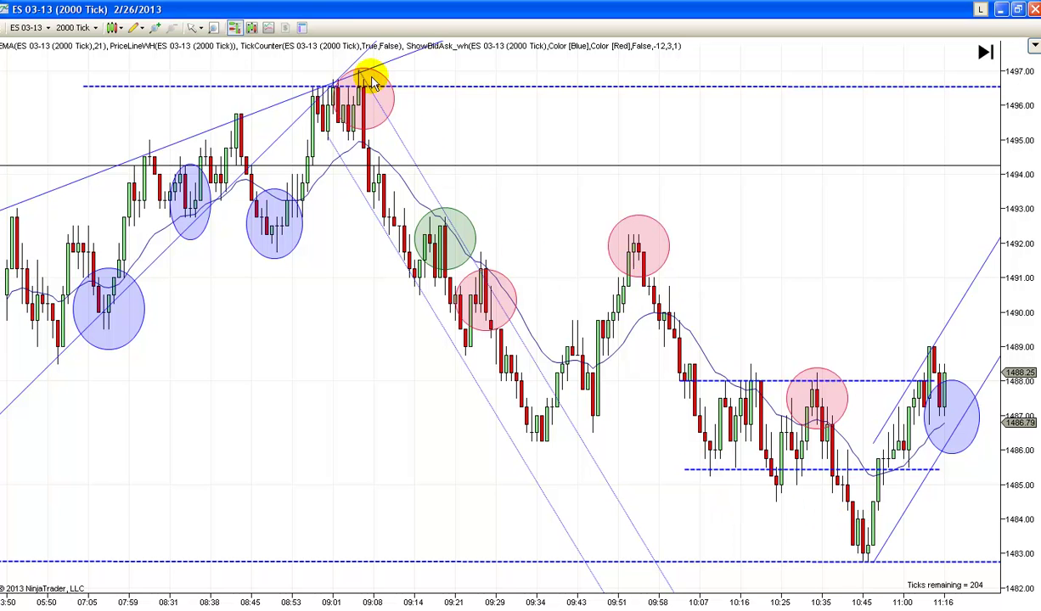
Draw an arrow line from the high at about 1497.00 near 09:06 down to the low at about 1486.25 near 09:36
{"action": "left_click", "coordinate": [136, 29]}
{"action": "left_click", "coordinate": [161, 145]}
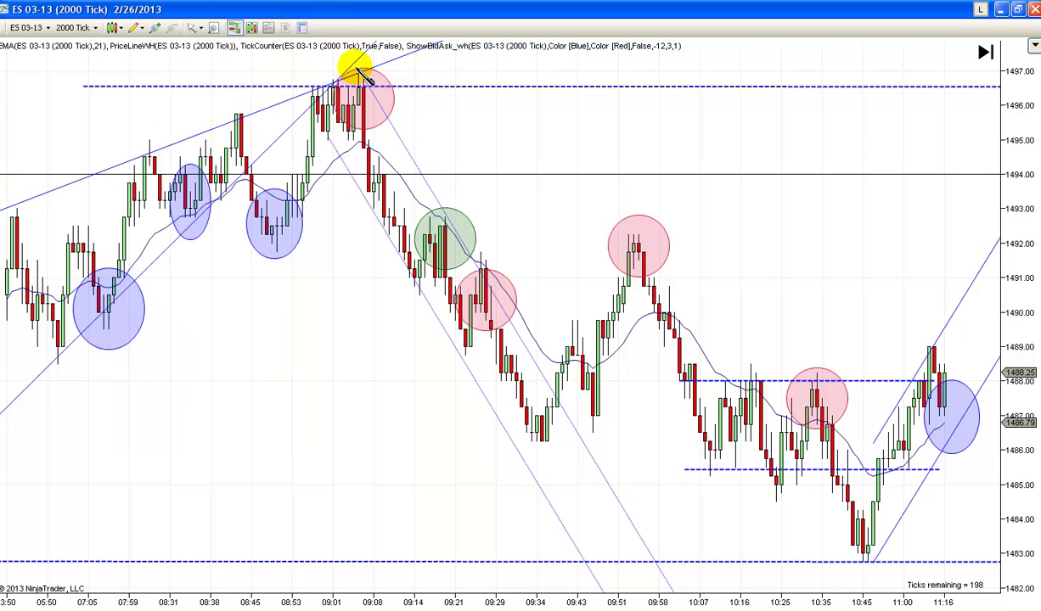
{"action": "mouse_move", "coordinate": [360, 69]}
{"action": "left_mouse_down"}
{"action": "mouse_move", "coordinate": [509, 429]}
{"action": "mouse_move", "coordinate": [549, 443]}
{"action": "left_mouse_up"}
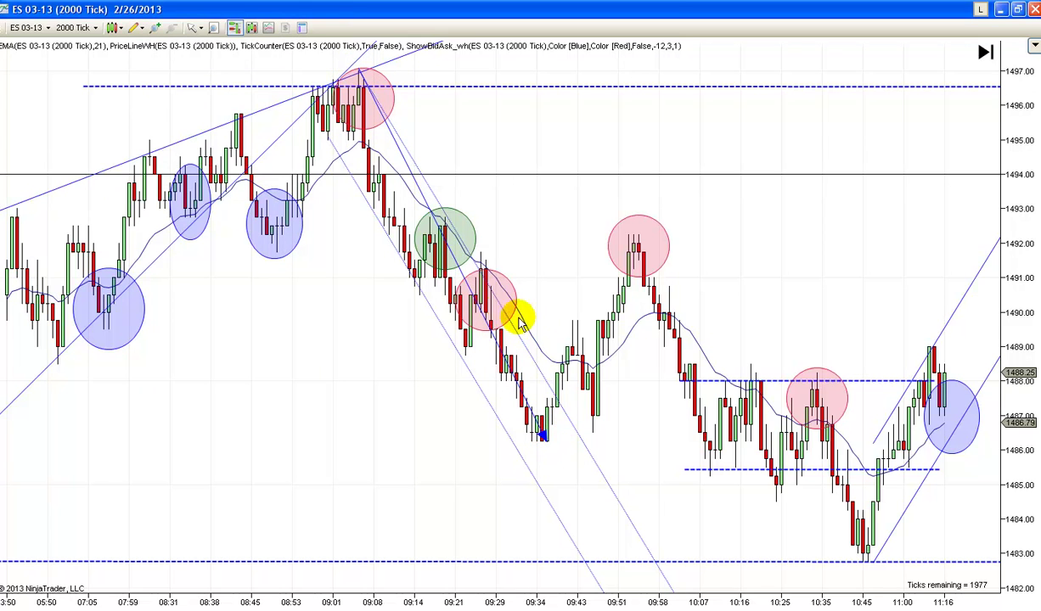
Move the arrow line to start at the 09:55 high near 1492.25 and compress the price scale to compare the two declines
{"action": "left_click", "coordinate": [482, 279]}
{"action": "left_click_drag", "start_coordinate": [482, 279], "coordinate": [739, 436]}
{"action": "left_click_drag", "start_coordinate": [1010, 405], "coordinate": [1008, 565]}
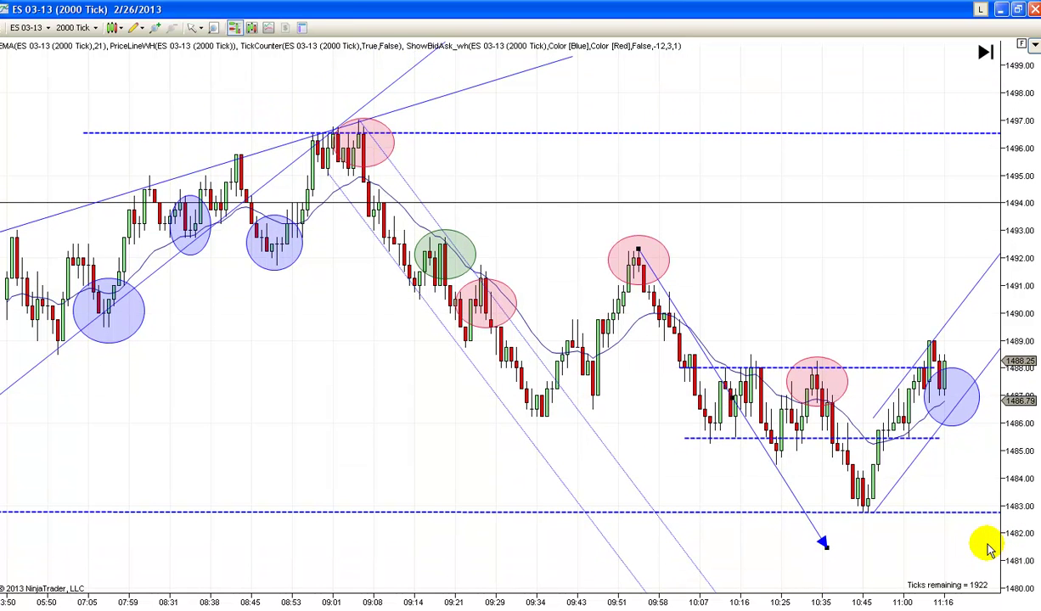
{"action": "left_click_drag", "start_coordinate": [356, 448], "coordinate": [666, 395]}
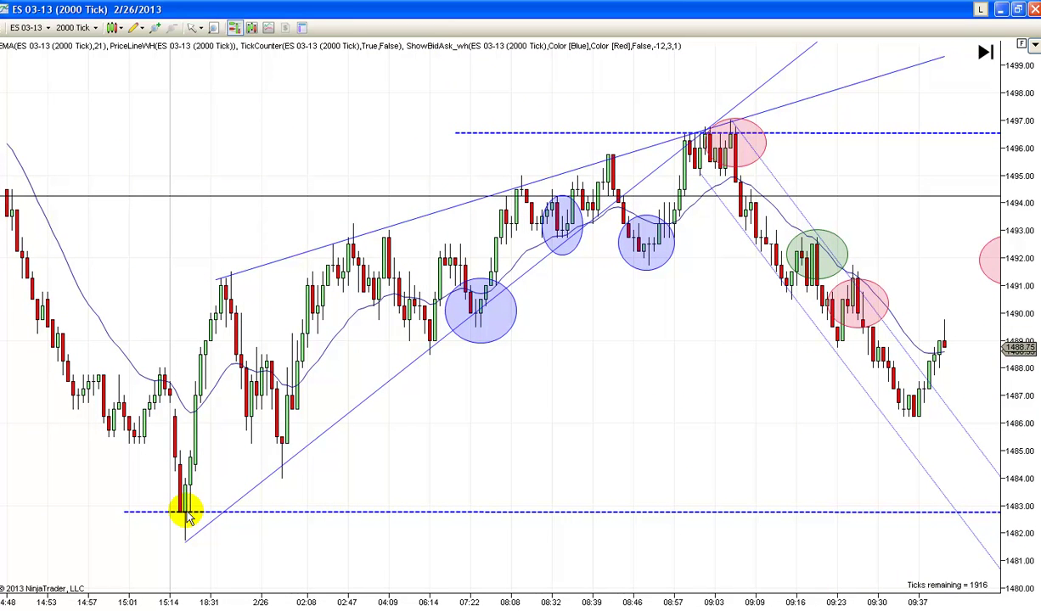
{"action": "left_click_drag", "start_coordinate": [466, 471], "coordinate": [244, 460]}
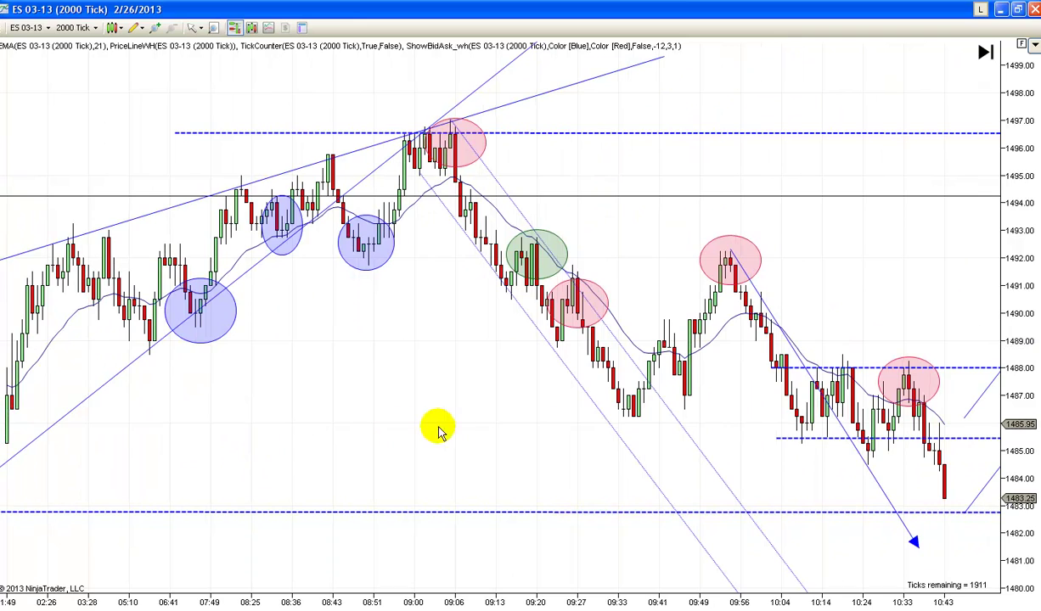
Delete the measured-move arrow line that starts at the 09:55 high
{"action": "left_click_drag", "start_coordinate": [445, 426], "coordinate": [173, 406]}
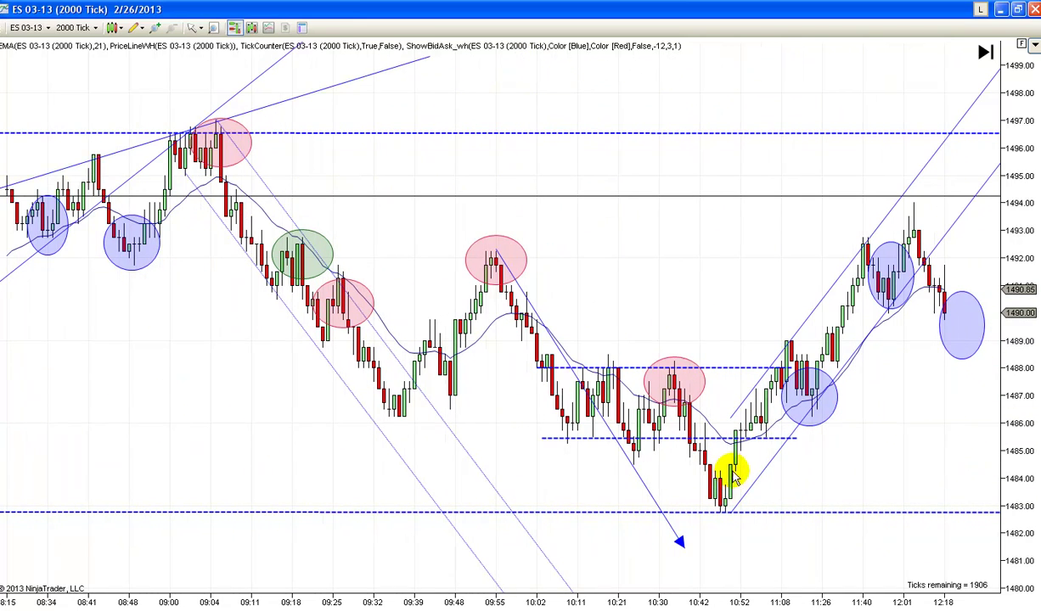
{"action": "left_click", "coordinate": [638, 471]}
{"action": "key", "text": "Delete"}
{"action": "left_click_drag", "start_coordinate": [640, 477], "coordinate": [539, 489]}
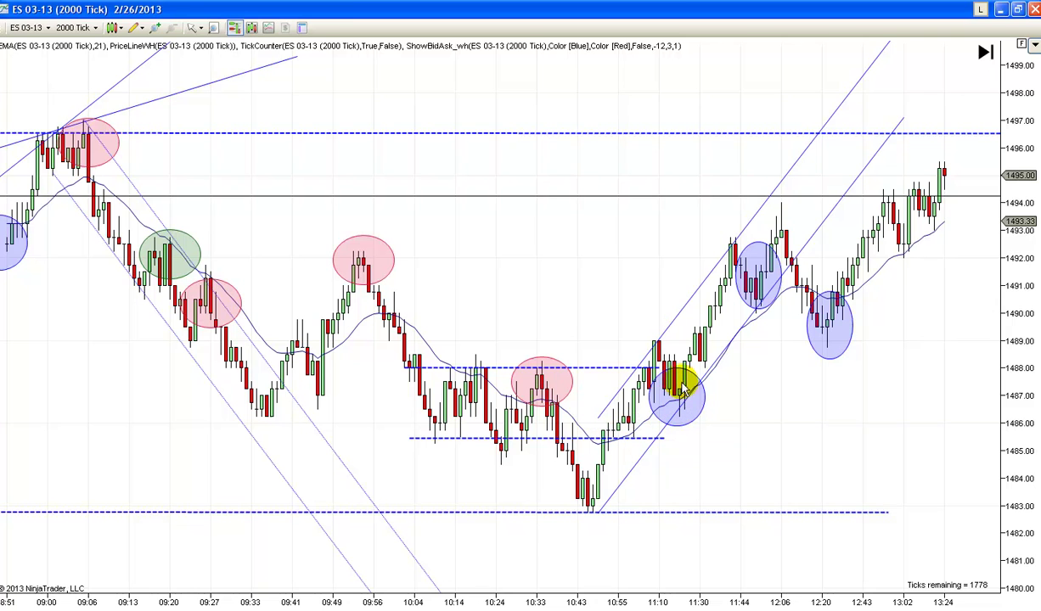
Extend the short dashed line at 1488.00 forward in time to about 11:50, past the first blue-circled pullback in the rising channel
{"action": "scroll", "coordinate": [713, 425], "scroll_direction": "right", "scroll_amount": 3}
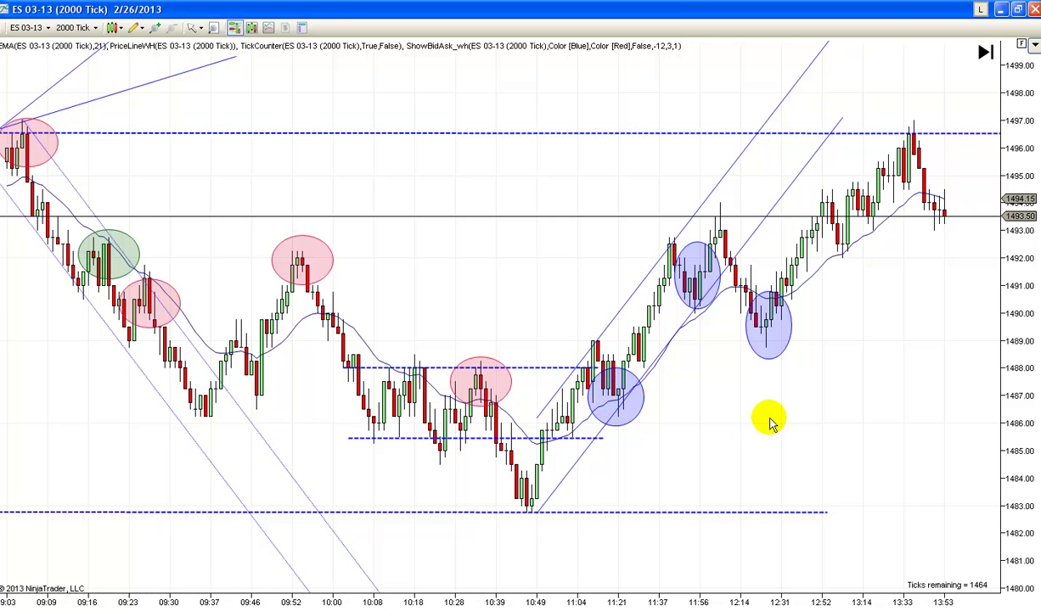
{"action": "scroll", "coordinate": [768, 420], "scroll_direction": "up", "scroll_amount": 5}
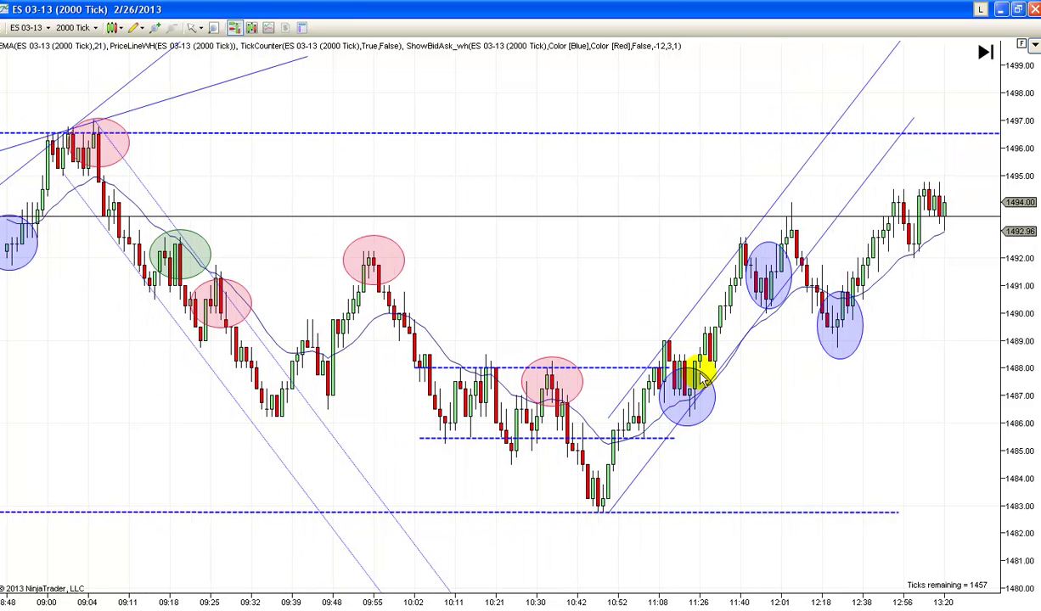
{"action": "scroll", "coordinate": [726, 399], "scroll_direction": "down", "scroll_amount": 2}
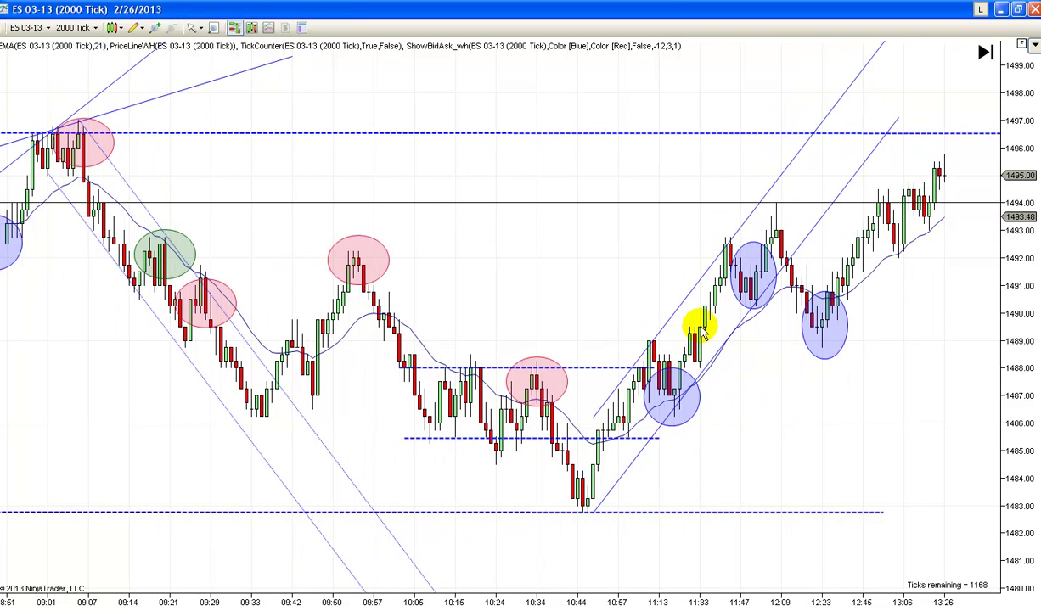
{"action": "left_click", "coordinate": [649, 368]}
{"action": "left_click_drag", "start_coordinate": [650, 368], "coordinate": [749, 367]}
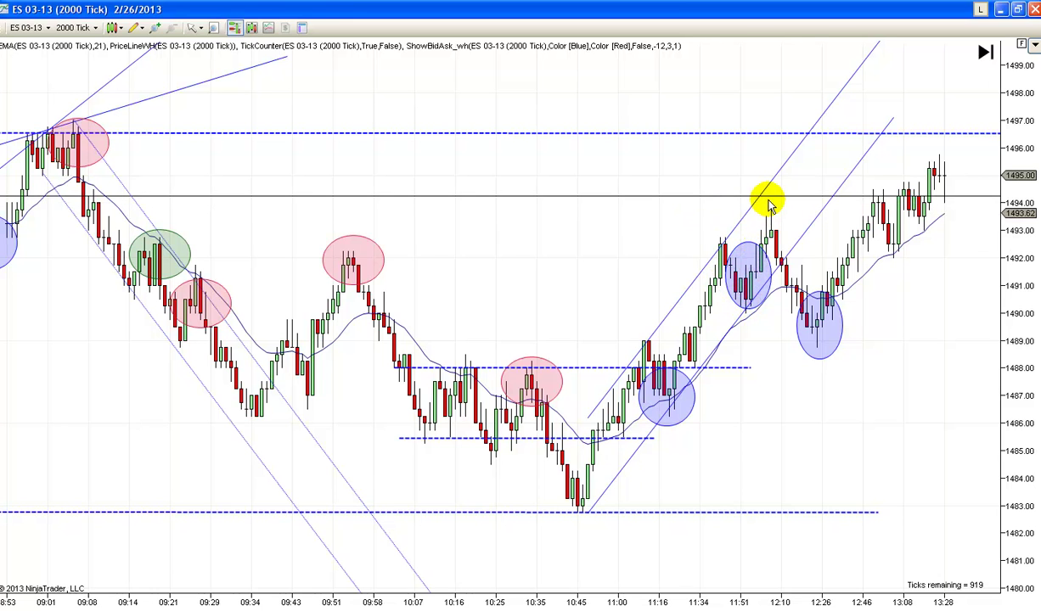
Examine the rising channel, its blue-circled pullbacks and the afternoon high against the earlier decline and the red-circled highs
{"action": "scroll", "coordinate": [836, 404], "scroll_direction": "down", "scroll_amount": 12}
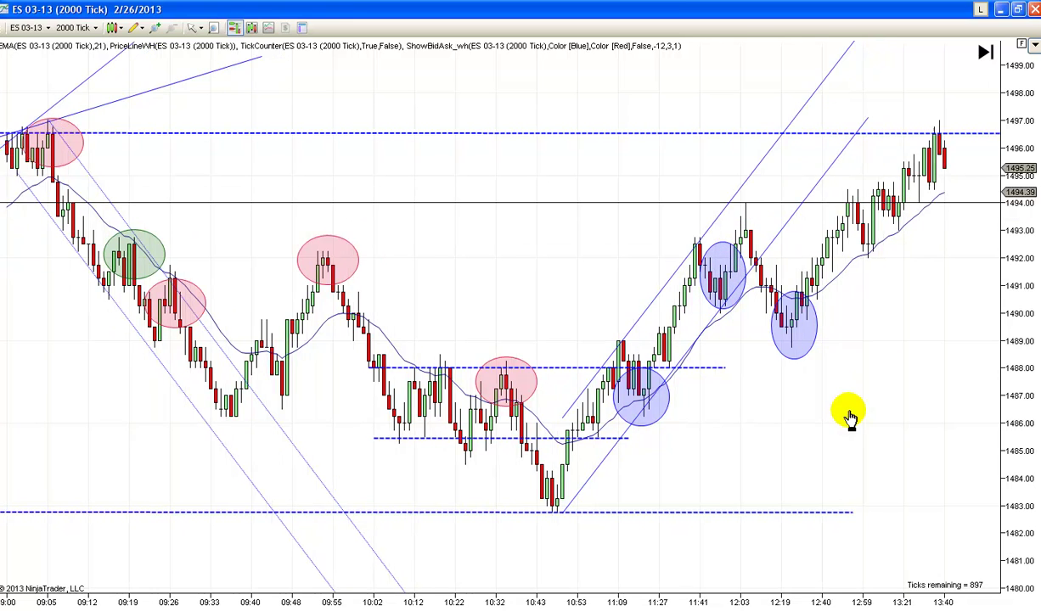
{"action": "scroll", "coordinate": [791, 416], "scroll_direction": "down", "scroll_amount": 3}
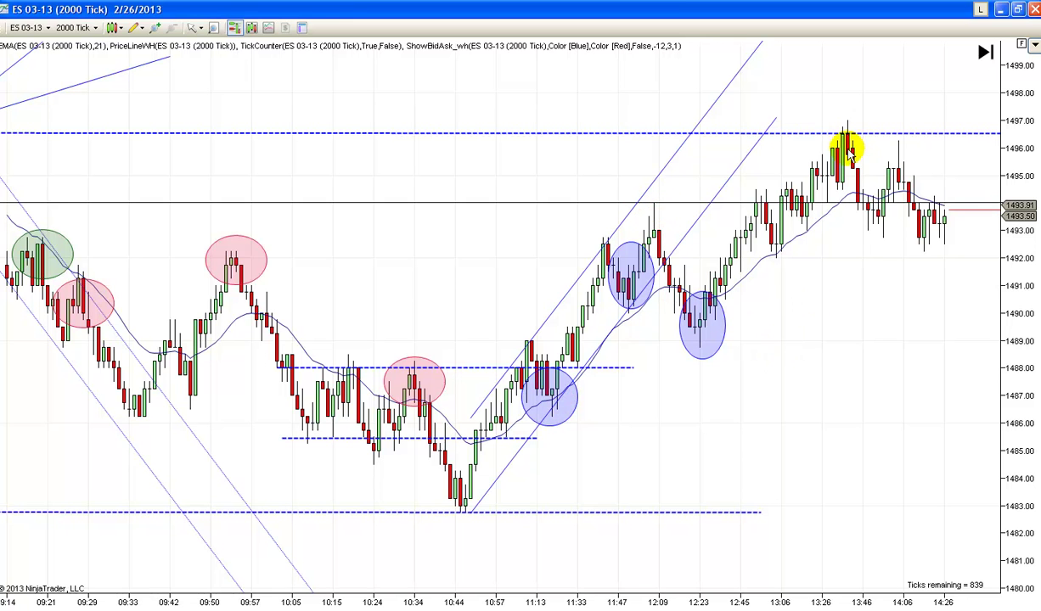
{"action": "left_click_drag", "start_coordinate": [815, 333], "coordinate": [777, 338]}
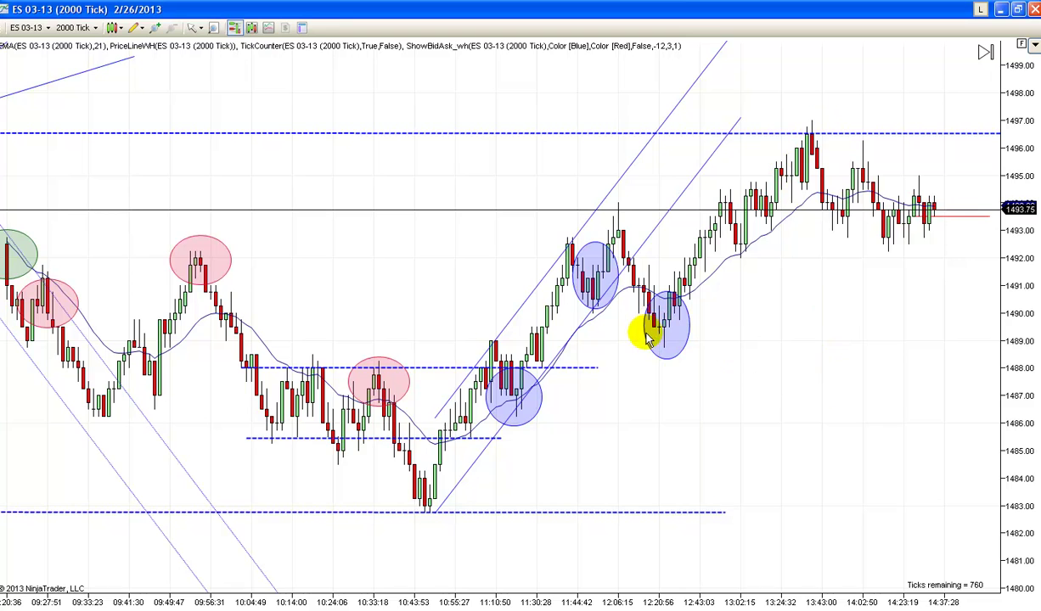
{"action": "scroll", "coordinate": [713, 313], "scroll_direction": "up", "scroll_amount": 3}
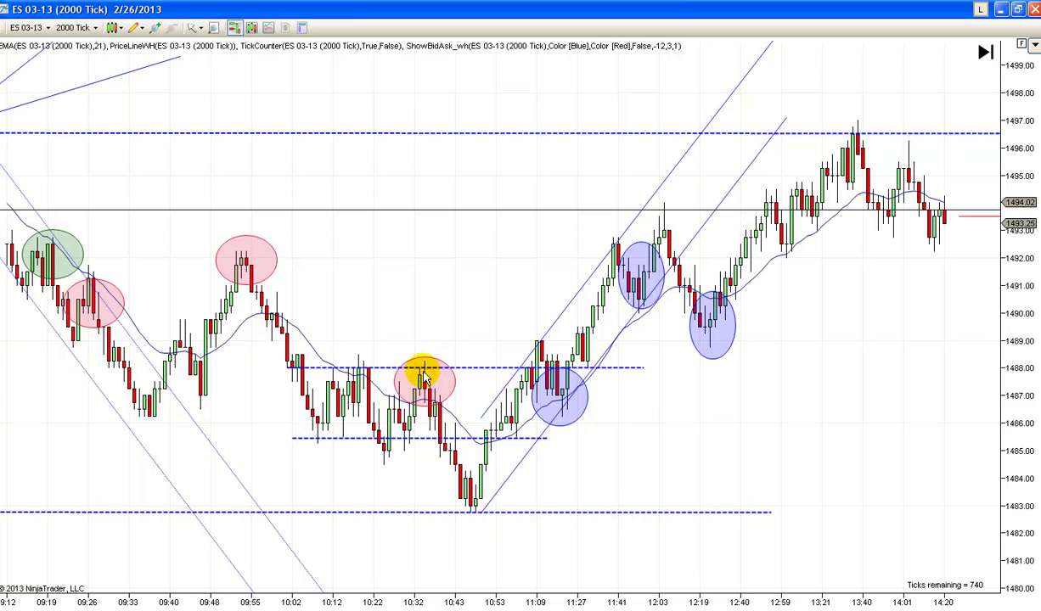
{"action": "left_click_drag", "start_coordinate": [411, 332], "coordinate": [486, 309]}
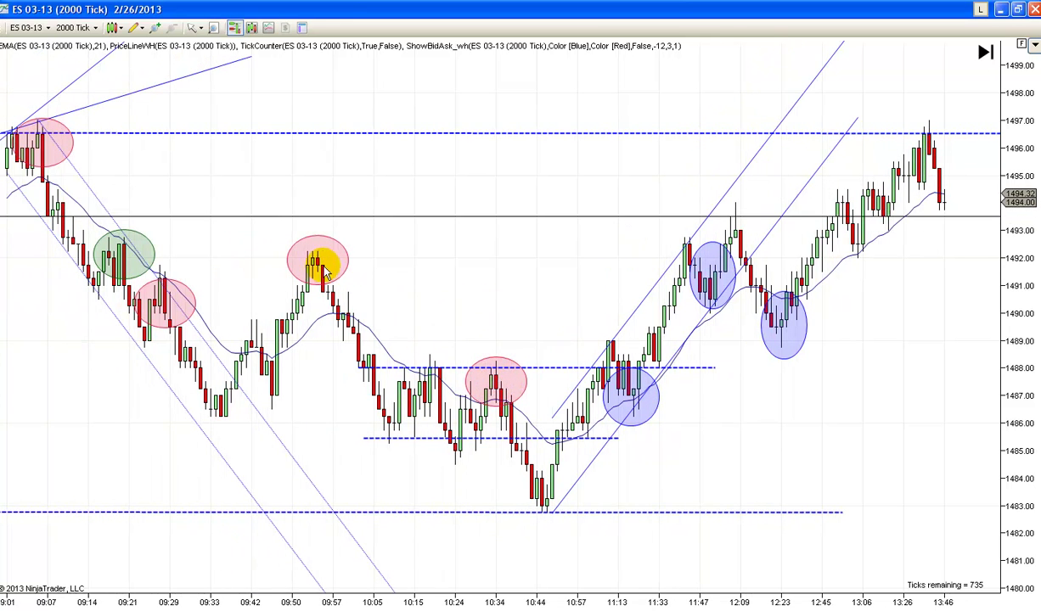
{"action": "scroll", "coordinate": [552, 251], "scroll_direction": "up", "scroll_amount": 5}
{"action": "scroll", "coordinate": [386, 270], "scroll_direction": "down", "scroll_amount": 2}
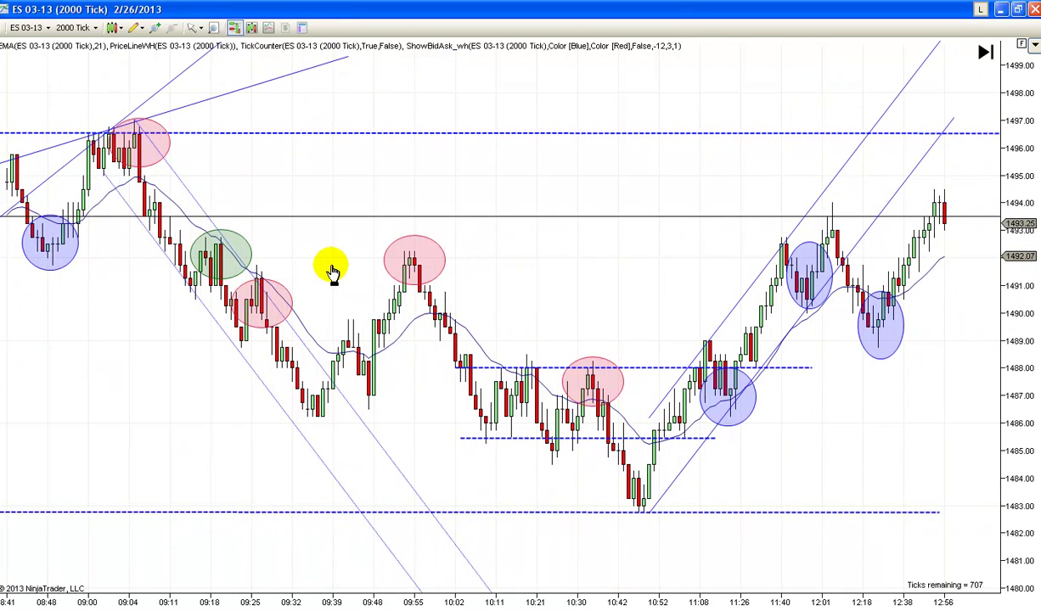
{"action": "scroll", "coordinate": [311, 270], "scroll_direction": "down", "scroll_amount": 1}
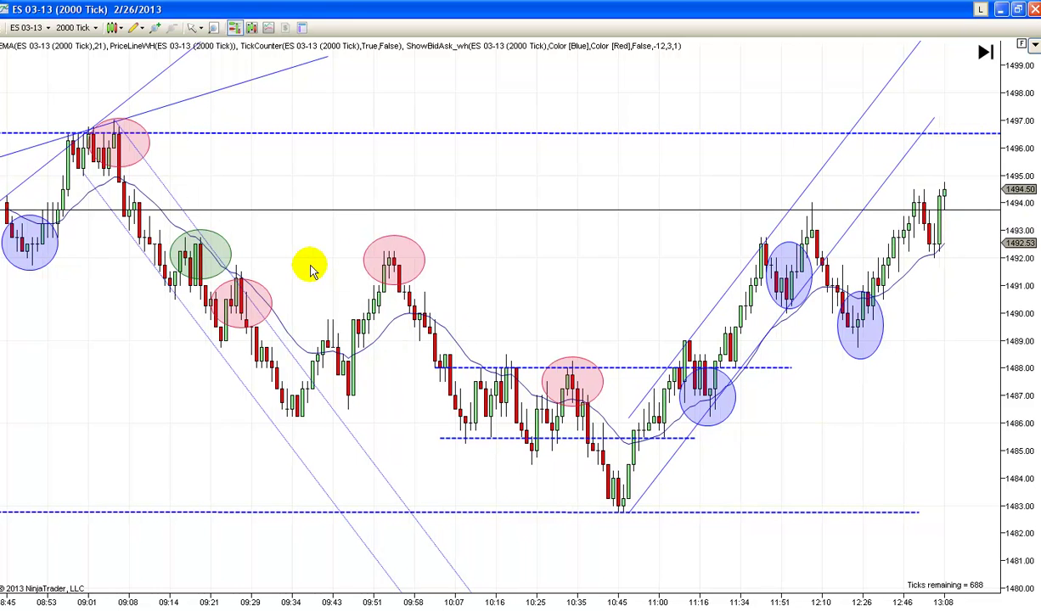
{"action": "left_click_drag", "start_coordinate": [315, 268], "coordinate": [337, 266]}
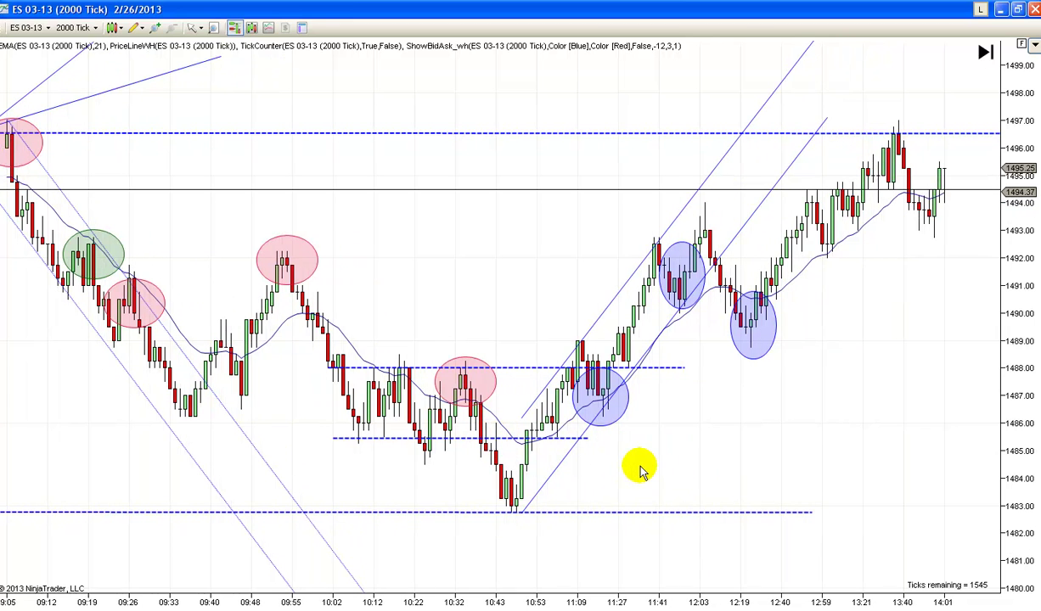
{"action": "scroll", "coordinate": [696, 463], "scroll_direction": "up", "scroll_amount": 10}
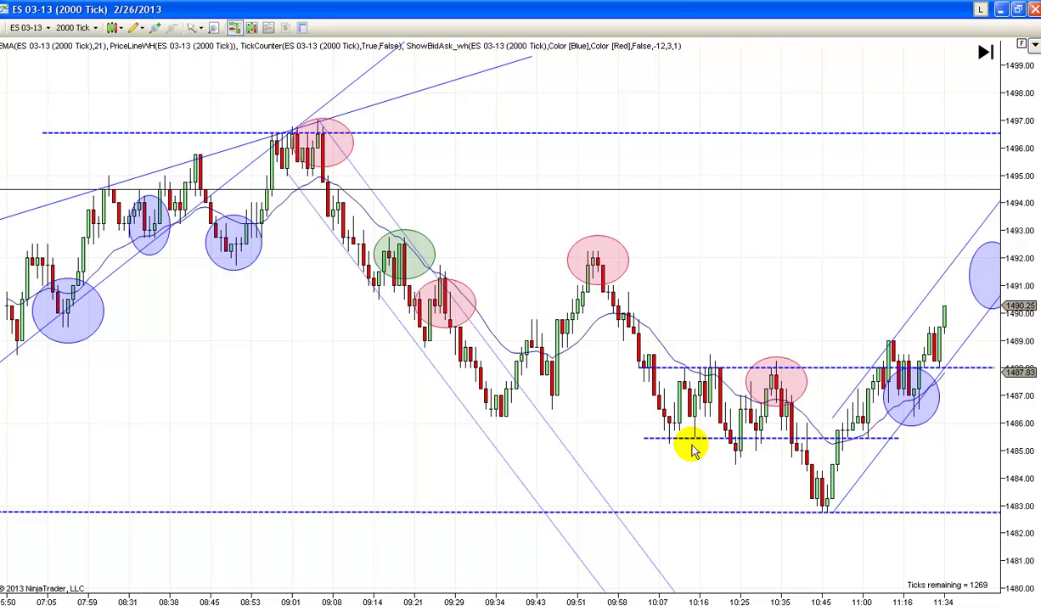
{"action": "scroll", "coordinate": [690, 450], "scroll_direction": "down", "scroll_amount": 3}
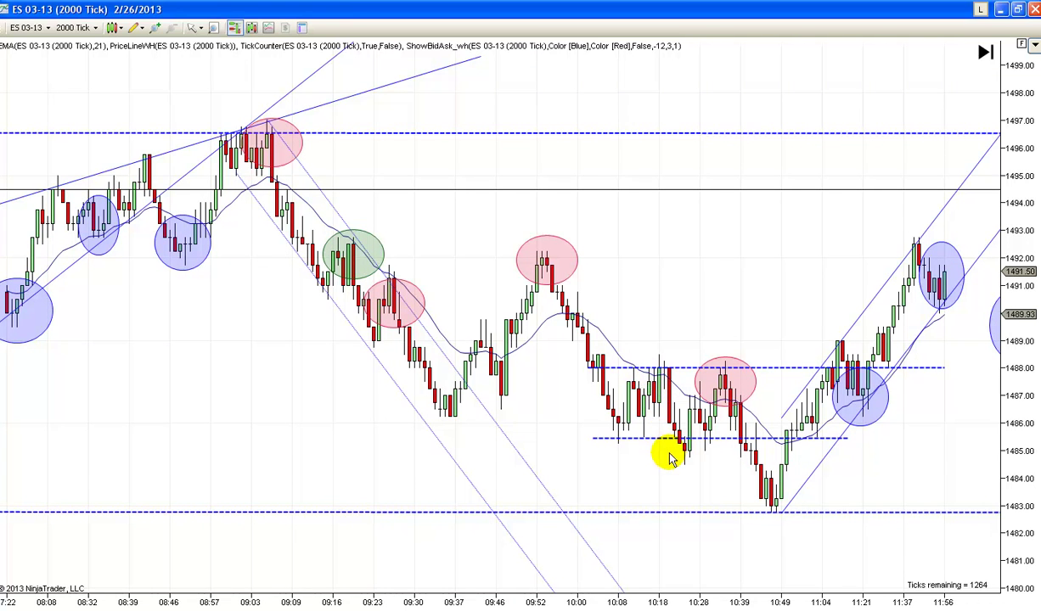
Move the lower short dashed line back in time to start at the 09:32 lows, at about 1486.50
{"action": "left_click_drag", "start_coordinate": [669, 453], "coordinate": [620, 466]}
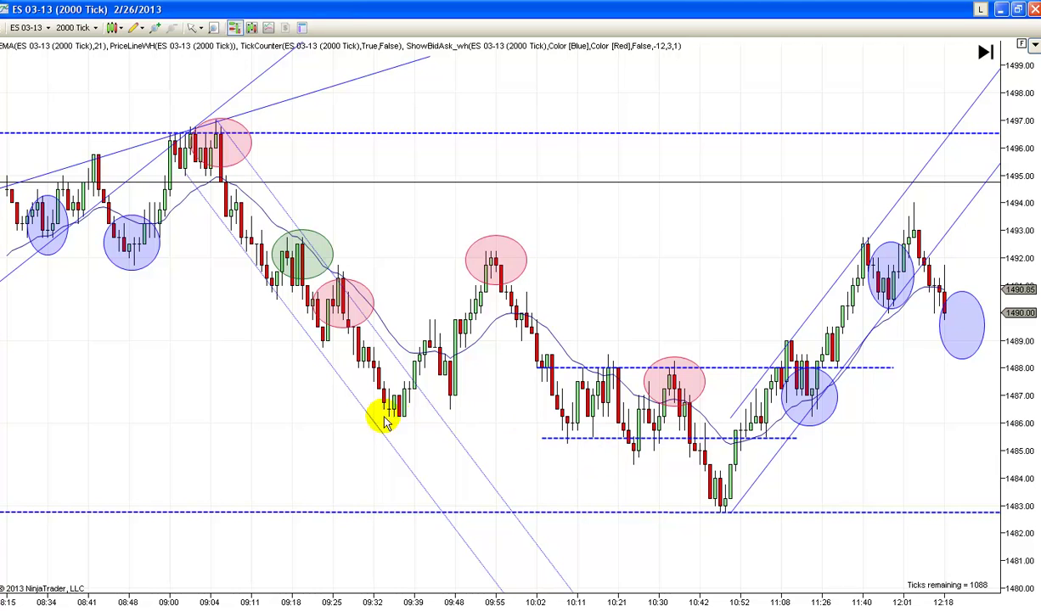
{"action": "left_click_drag", "start_coordinate": [603, 437], "coordinate": [438, 414]}
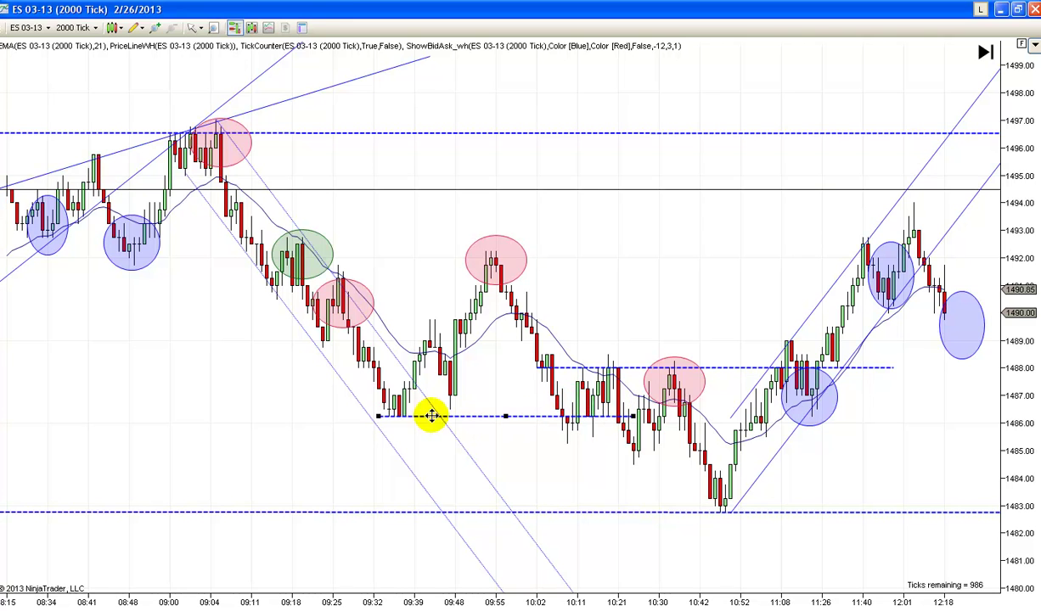
{"action": "left_click_drag", "start_coordinate": [467, 413], "coordinate": [474, 409]}
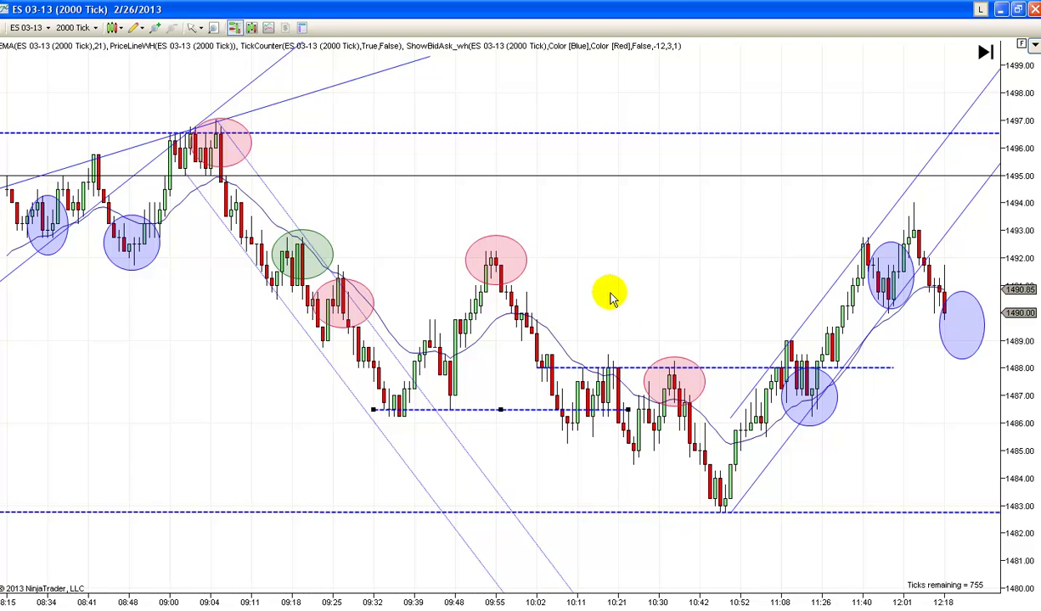
Examine the overnight wedge, the morning lows around the moved dashed line and the later reversal into the rising channel
{"action": "scroll", "coordinate": [632, 293], "scroll_direction": "left", "scroll_amount": 1}
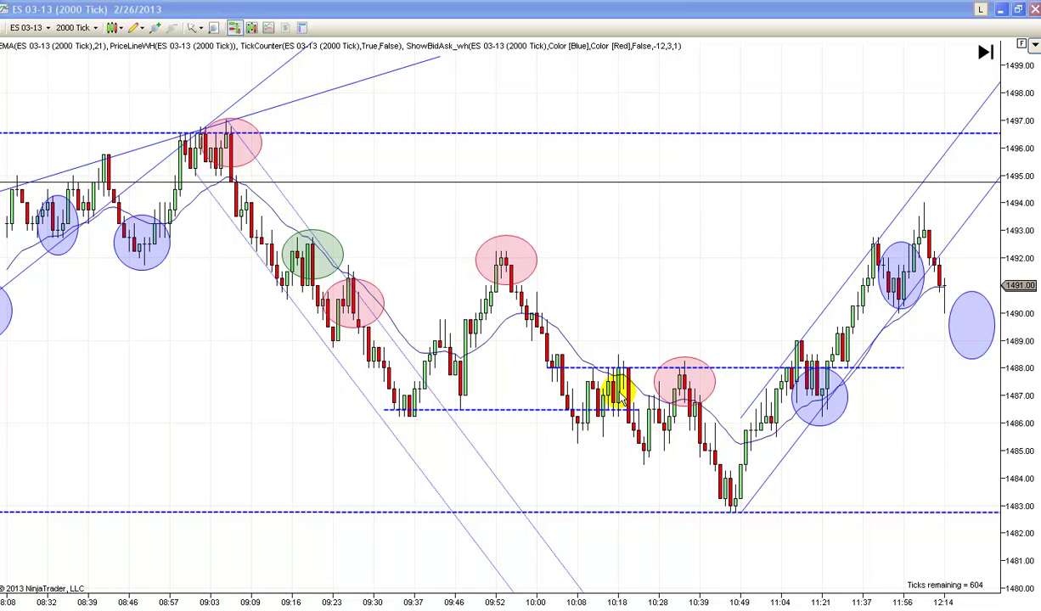
{"action": "left_click_drag", "start_coordinate": [643, 310], "coordinate": [919, 280]}
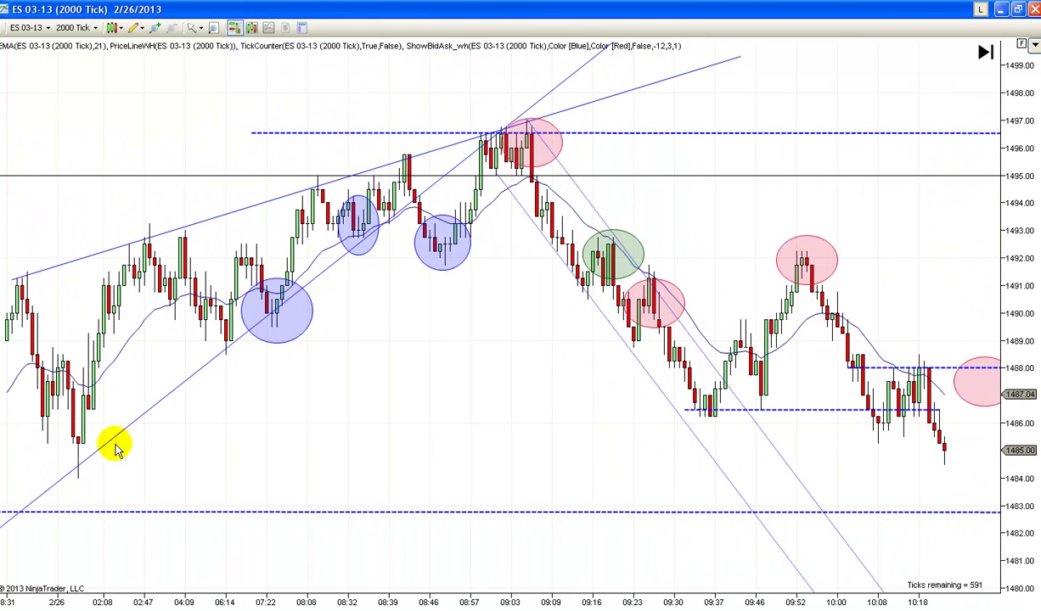
{"action": "left_click_drag", "start_coordinate": [637, 245], "coordinate": [465, 256]}
{"action": "left_click_drag", "start_coordinate": [780, 293], "coordinate": [631, 293]}
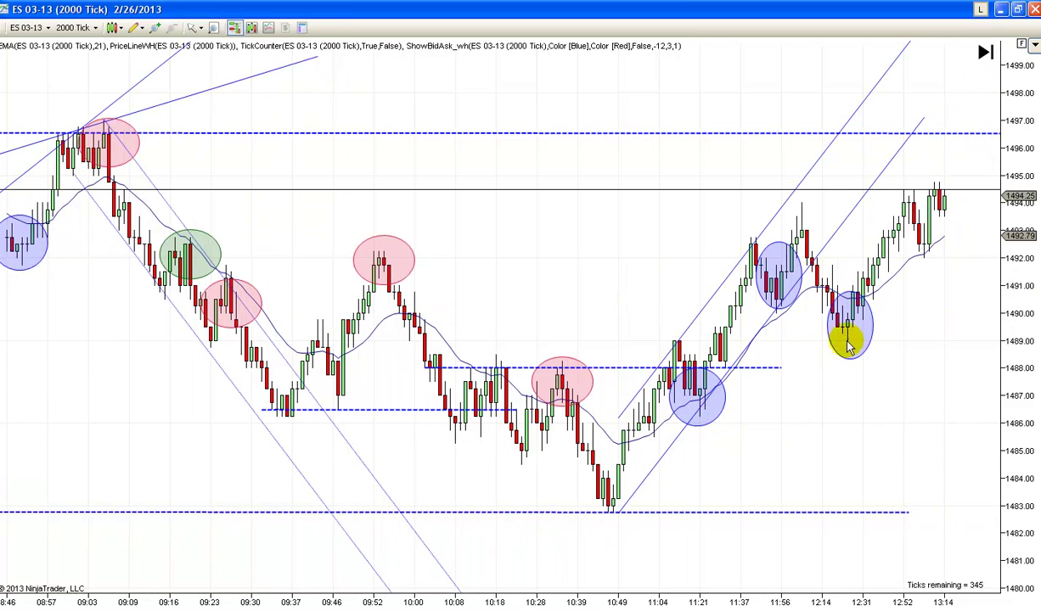
{"action": "left_click_drag", "start_coordinate": [807, 388], "coordinate": [905, 325]}
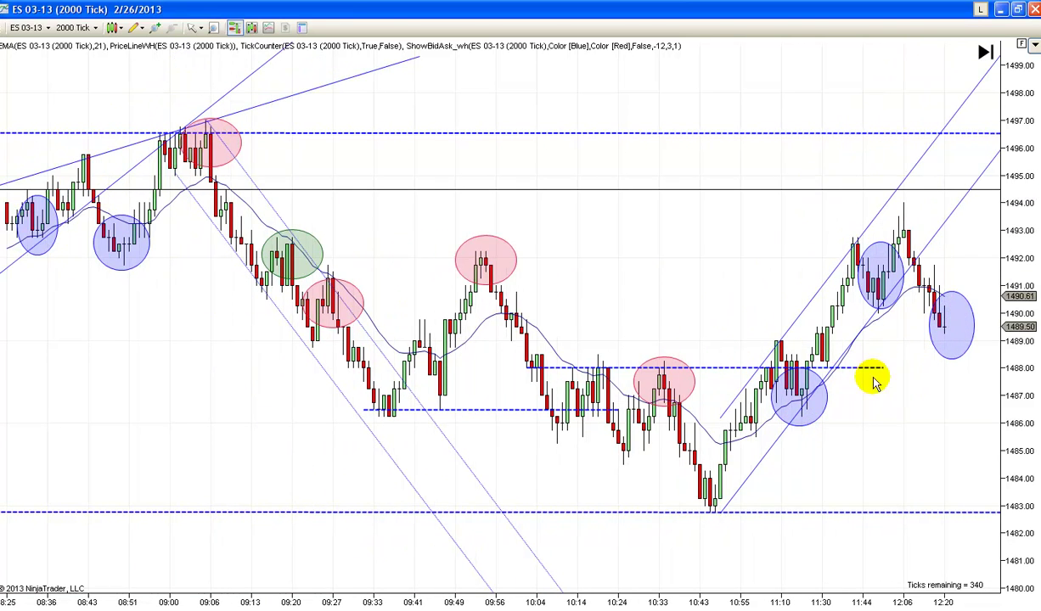
{"action": "left_click_drag", "start_coordinate": [574, 302], "coordinate": [739, 282]}
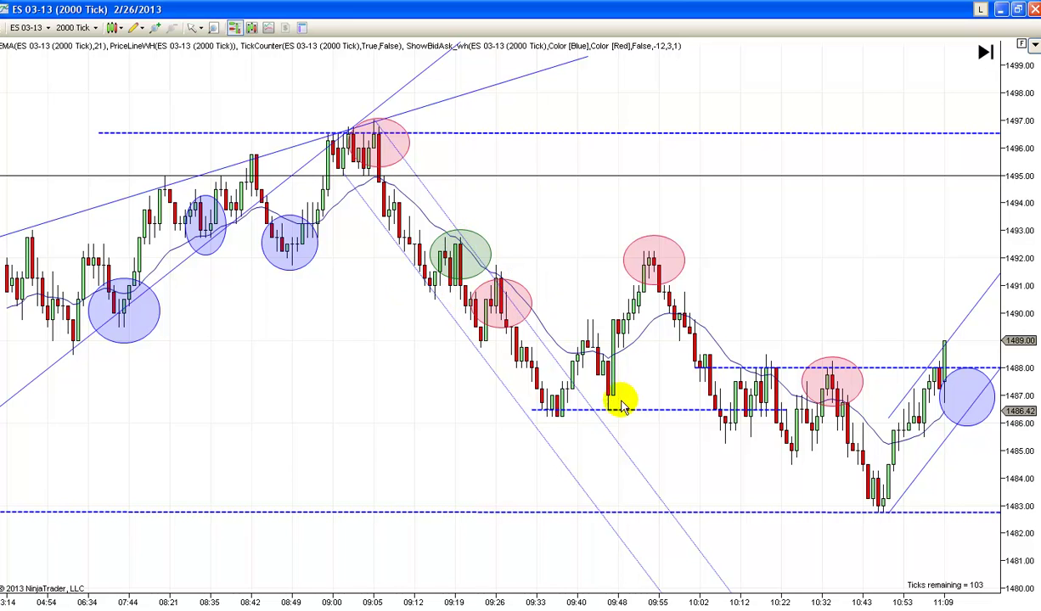
{"action": "left_click_drag", "start_coordinate": [681, 458], "coordinate": [558, 458]}
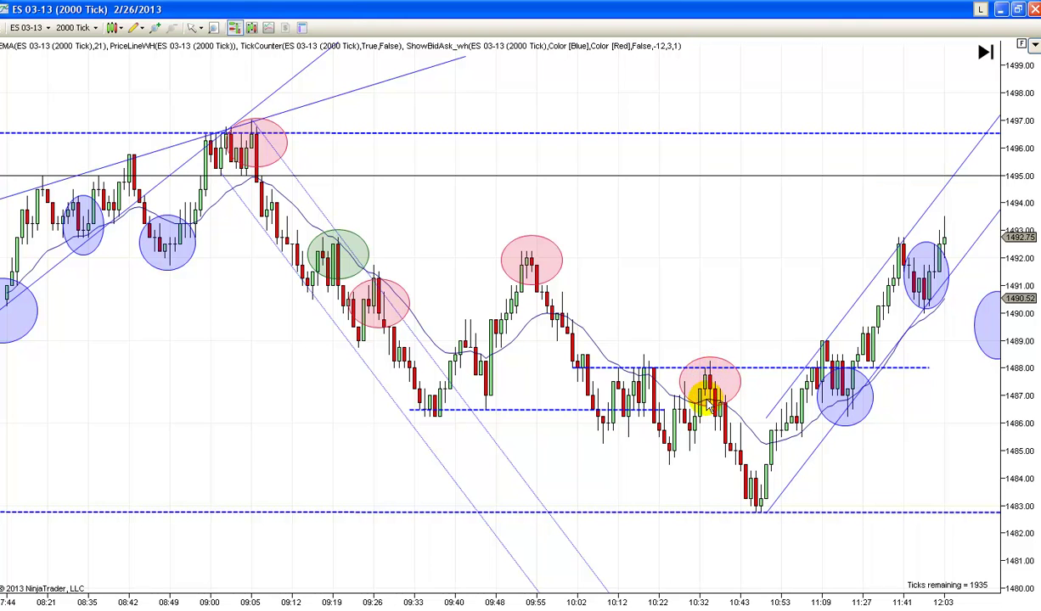
{"action": "scroll", "coordinate": [810, 478], "scroll_direction": "down", "scroll_amount": 3}
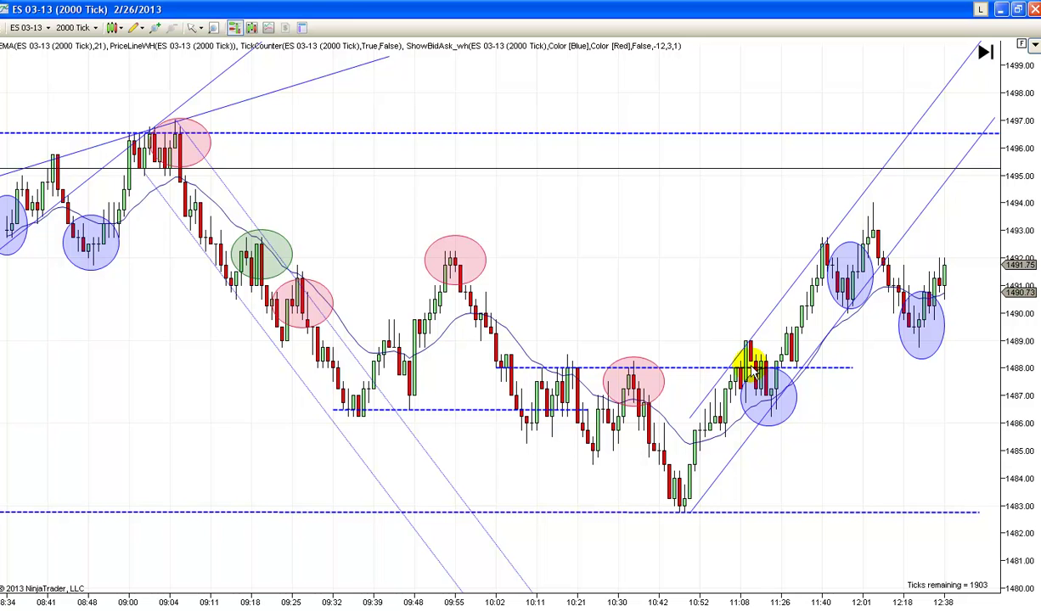
{"action": "scroll", "coordinate": [849, 459], "scroll_direction": "down", "scroll_amount": 2}
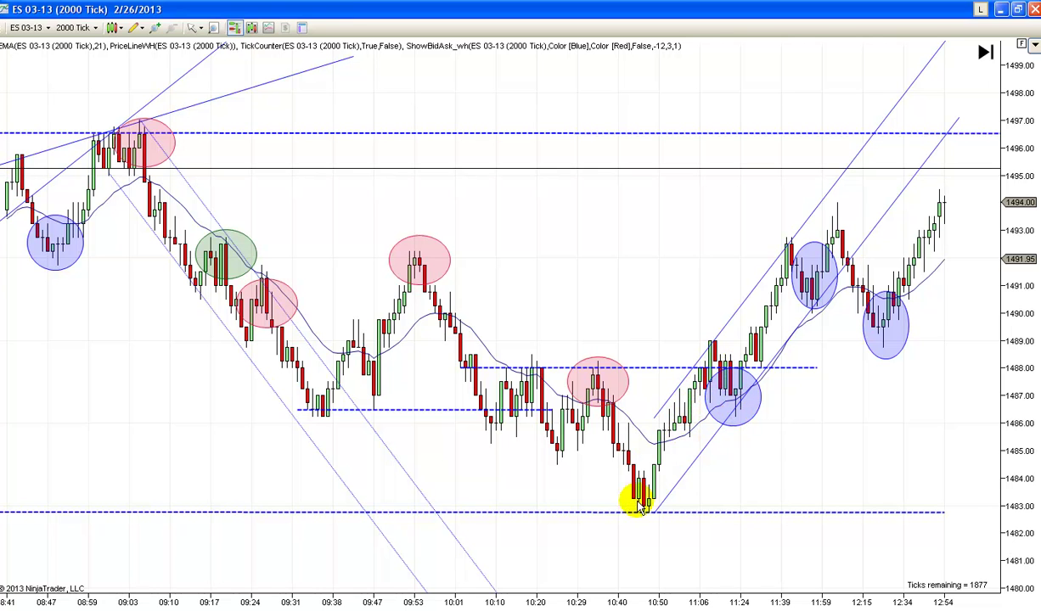
Lower the short dashed line at the morning lows to about 1486.25
{"action": "left_click", "coordinate": [407, 410]}
{"action": "left_click_drag", "start_coordinate": [408, 411], "coordinate": [407, 415]}
{"action": "scroll", "coordinate": [854, 543], "scroll_direction": "left", "scroll_amount": 3}
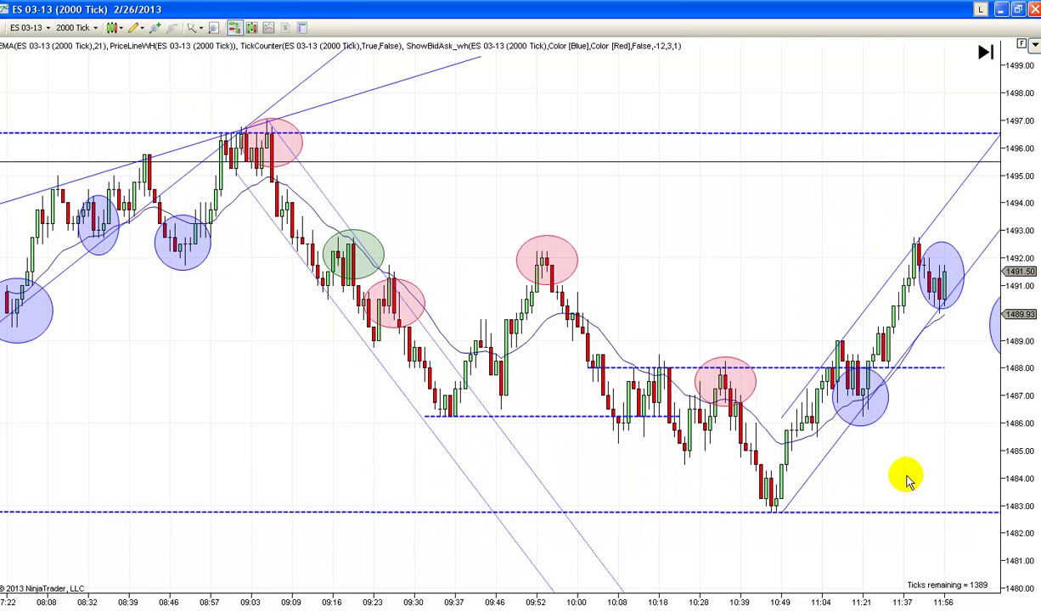
Review the pullbacks in the rising channel against the dashed lines, from the morning high through to the latest bars
{"action": "left_click_drag", "start_coordinate": [860, 488], "coordinate": [713, 481]}
{"action": "scroll", "coordinate": [847, 448], "scroll_direction": "right", "scroll_amount": 3}
{"action": "scroll", "coordinate": [853, 421], "scroll_direction": "right", "scroll_amount": 1}
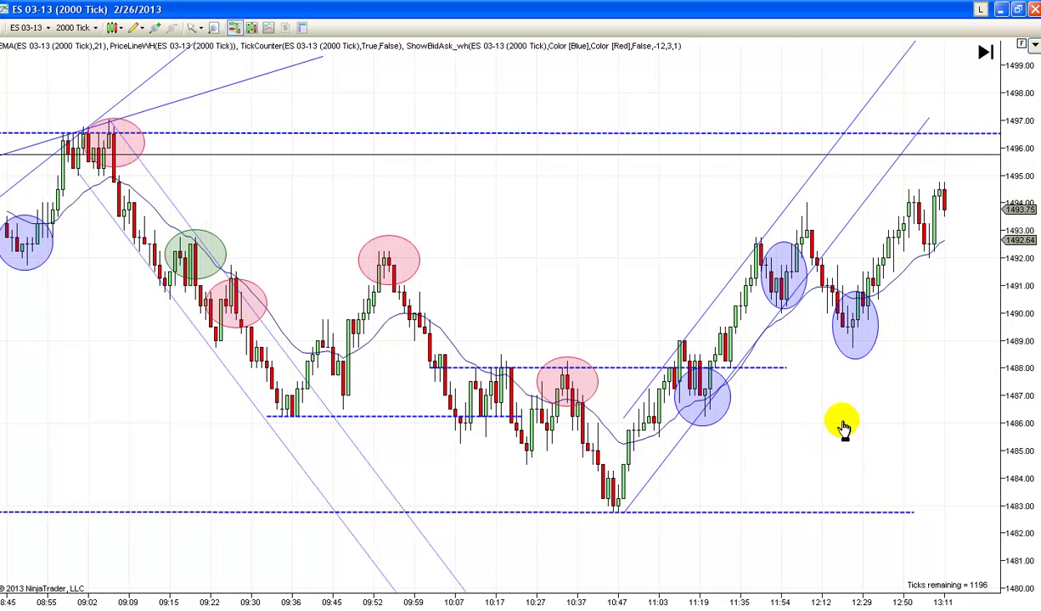
{"action": "scroll", "coordinate": [847, 422], "scroll_direction": "right", "scroll_amount": 2}
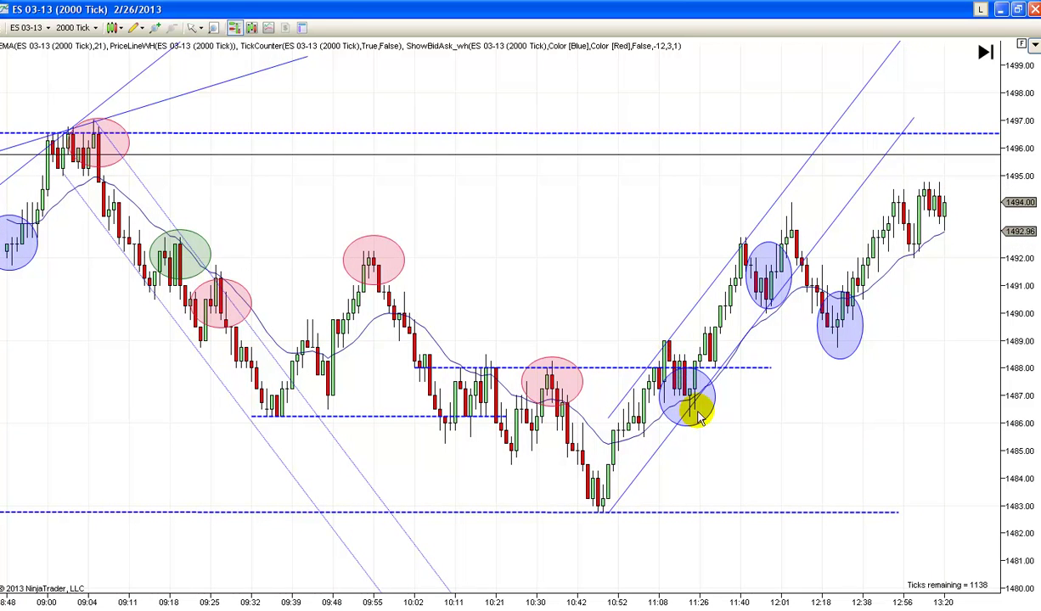
{"action": "left_click_drag", "start_coordinate": [819, 427], "coordinate": [788, 427]}
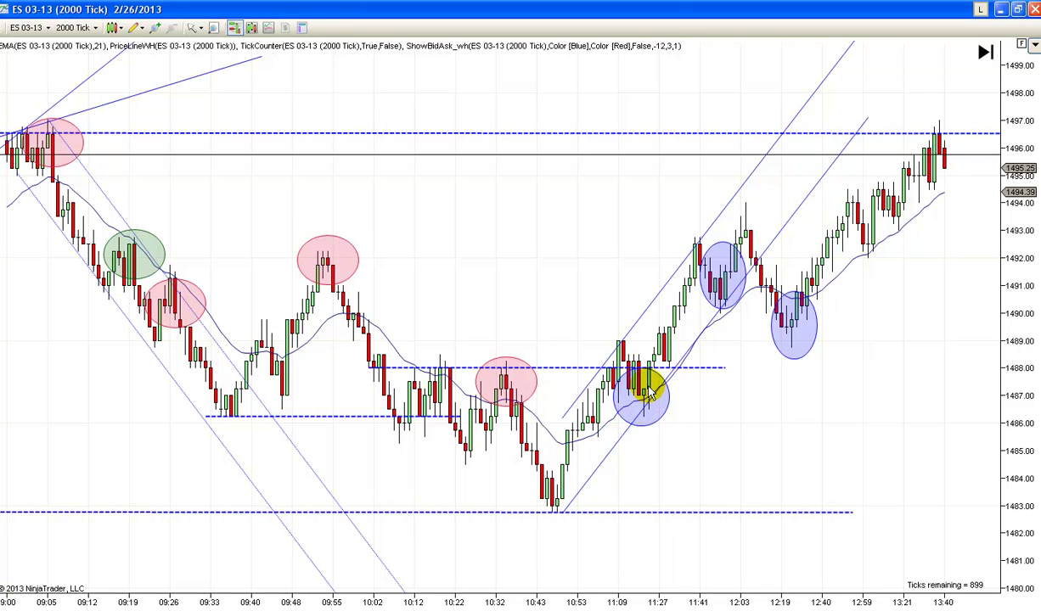
{"action": "left_click_drag", "start_coordinate": [850, 425], "coordinate": [978, 413]}
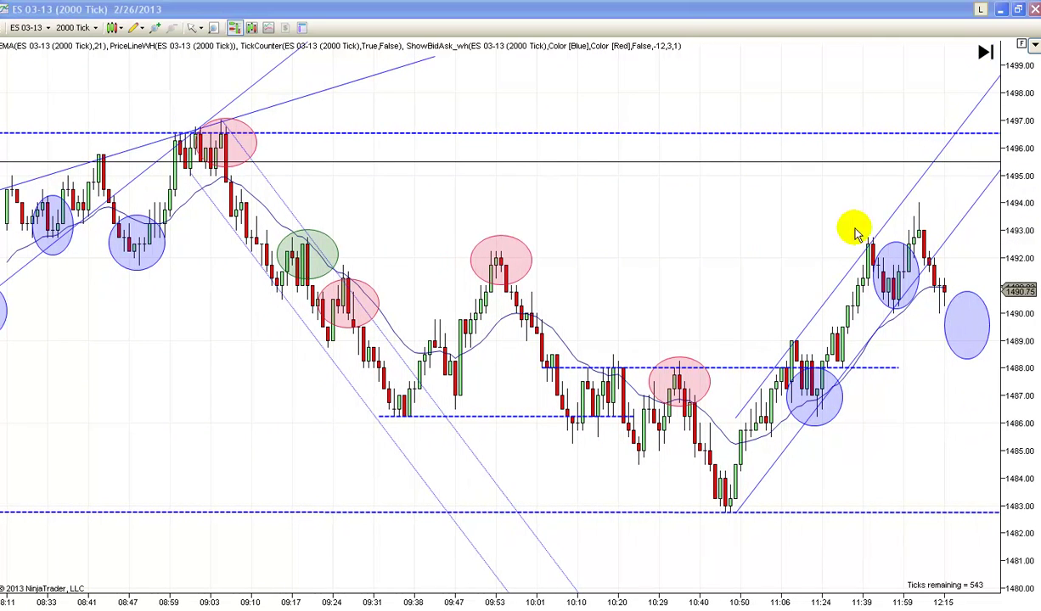
{"action": "left_click_drag", "start_coordinate": [577, 273], "coordinate": [709, 278]}
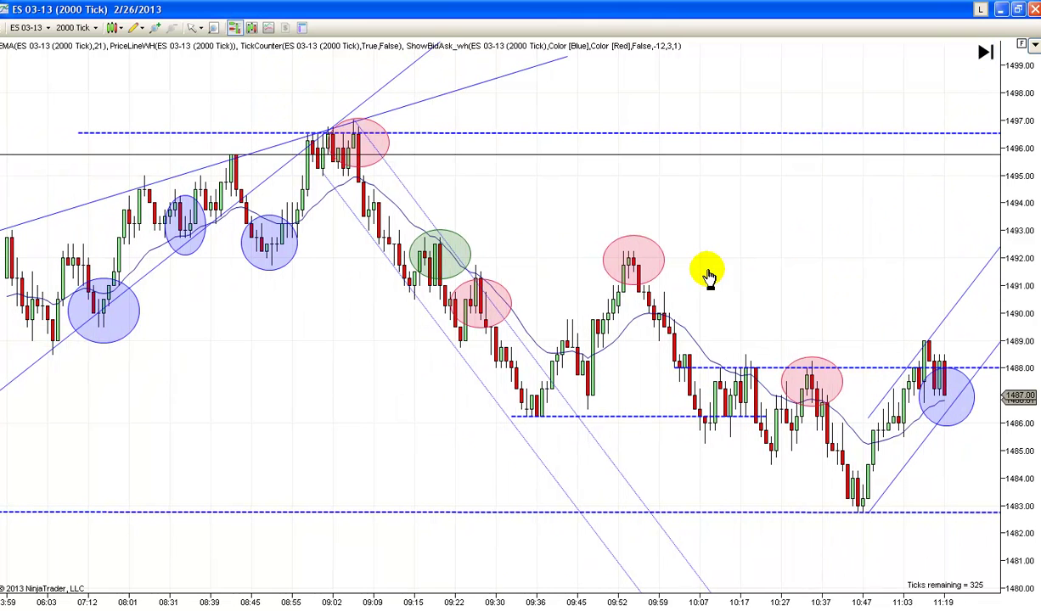
{"action": "scroll", "coordinate": [709, 277], "scroll_direction": "down", "scroll_amount": 10}
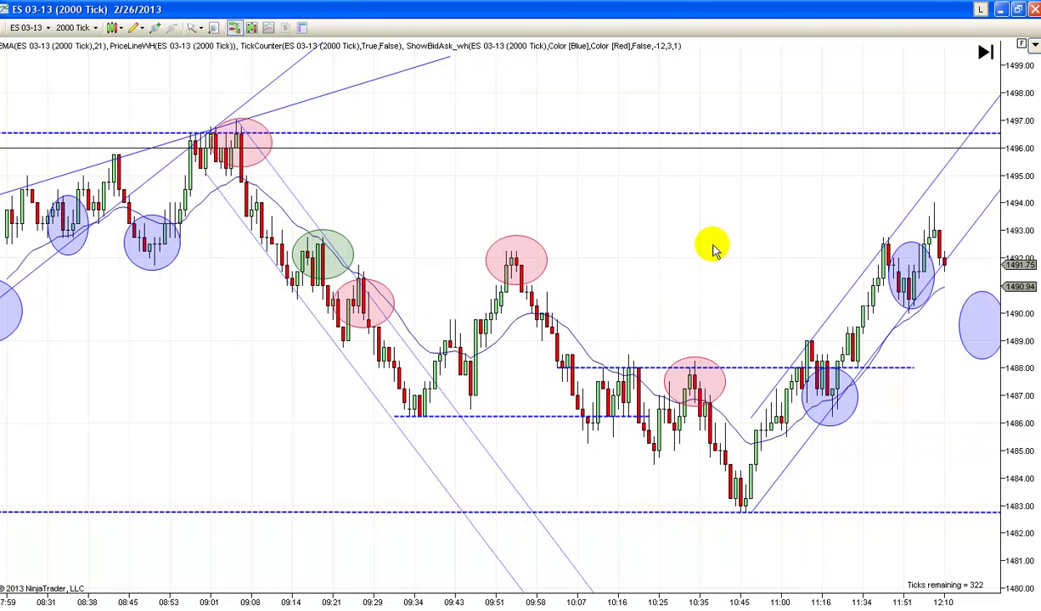
{"action": "scroll", "coordinate": [502, 259], "scroll_direction": "down", "scroll_amount": 8}
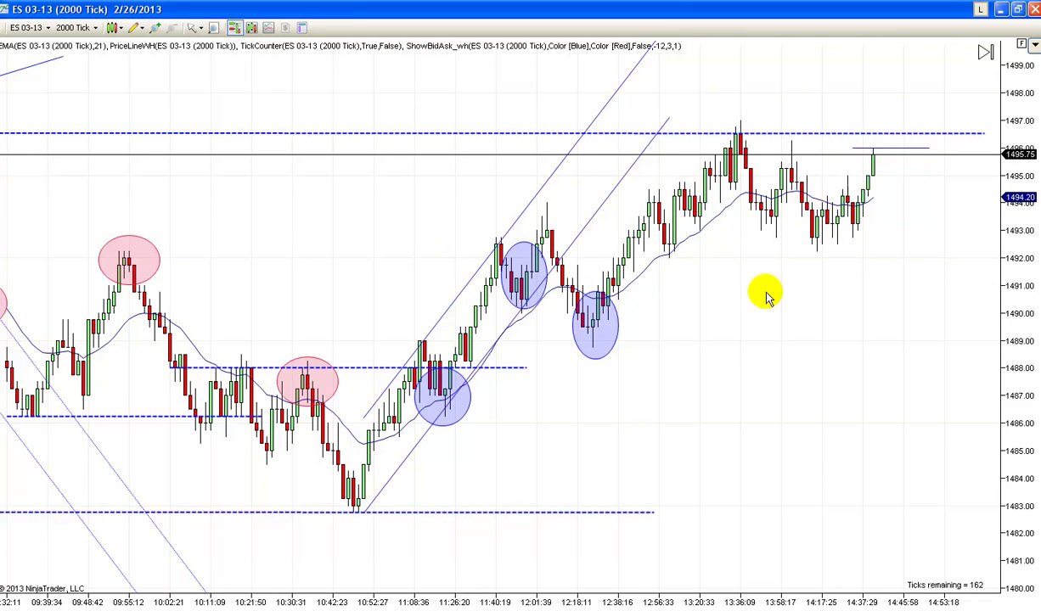
Examine the afternoon bars beneath the upper dashed line, from the high around 13:36 to the latest bar
{"action": "scroll", "coordinate": [701, 332], "scroll_direction": "up", "scroll_amount": 2}
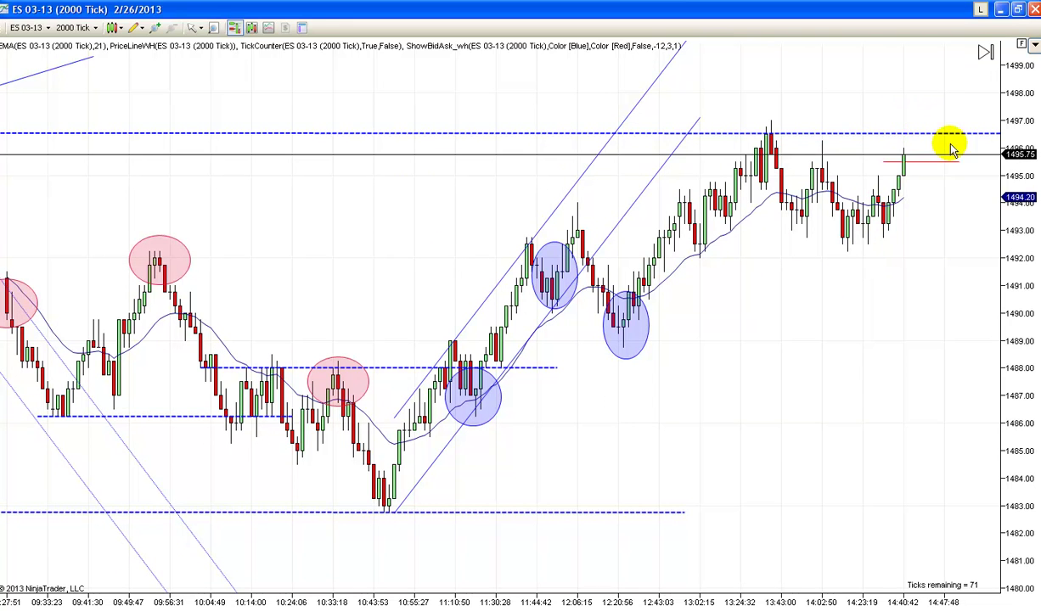
{"action": "left_click_drag", "start_coordinate": [836, 360], "coordinate": [741, 367]}
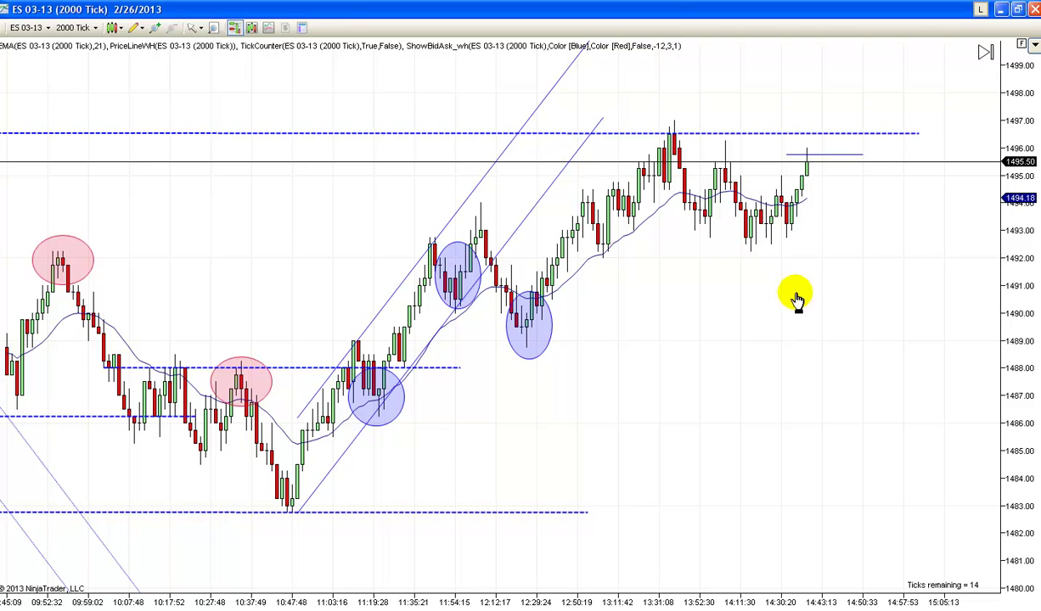
{"action": "left_click_drag", "start_coordinate": [720, 290], "coordinate": [769, 297]}
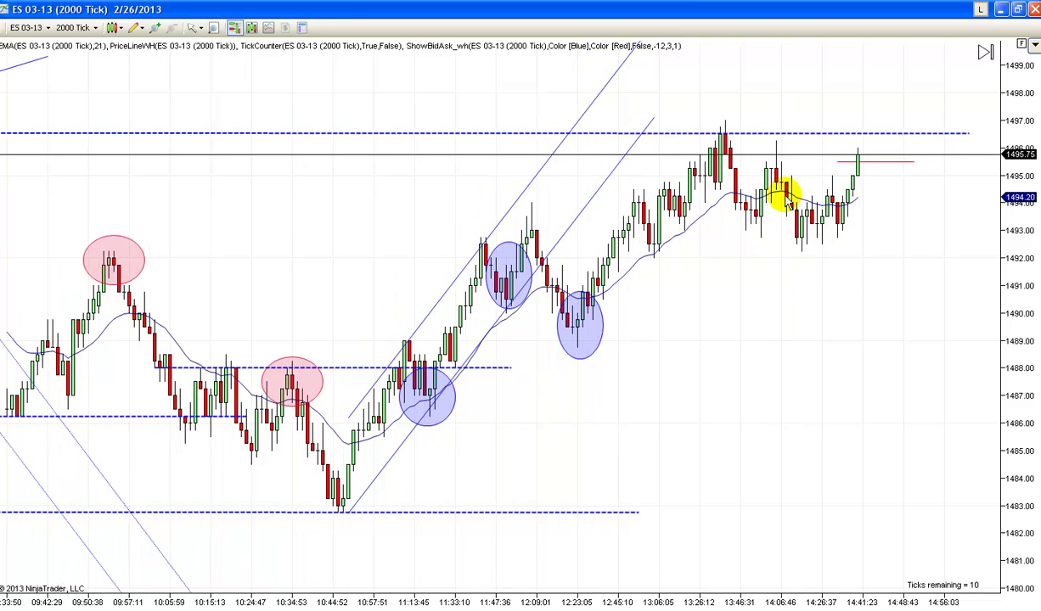
{"action": "mouse_move", "coordinate": [853, 310]}
{"action": "left_mouse_down"}
{"action": "mouse_move", "coordinate": [887, 303]}
{"action": "mouse_move", "coordinate": [836, 312]}
{"action": "left_mouse_up"}
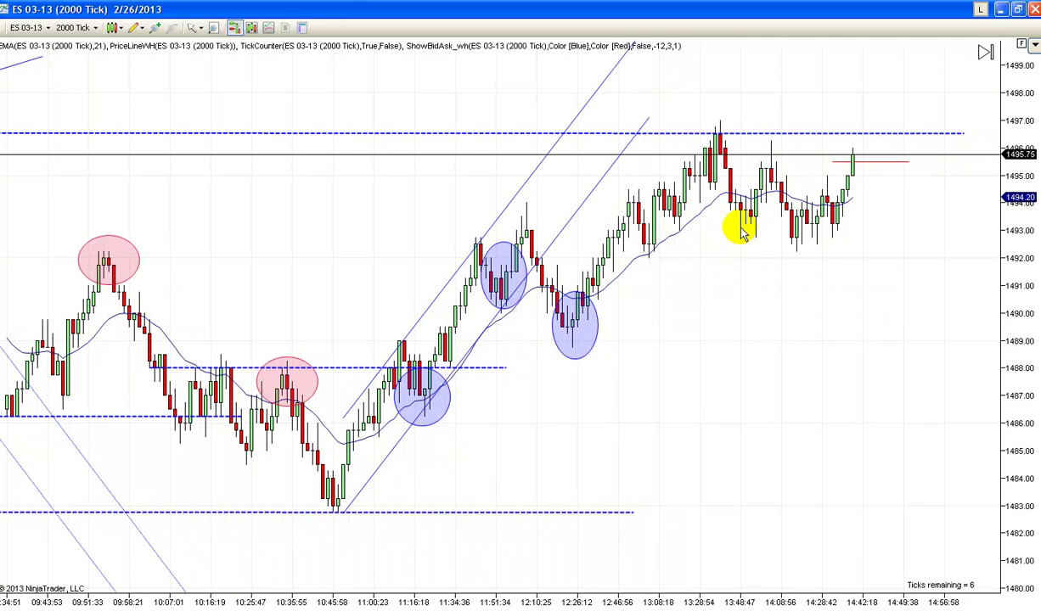
{"action": "scroll", "coordinate": [712, 274], "scroll_direction": "up", "scroll_amount": 3}
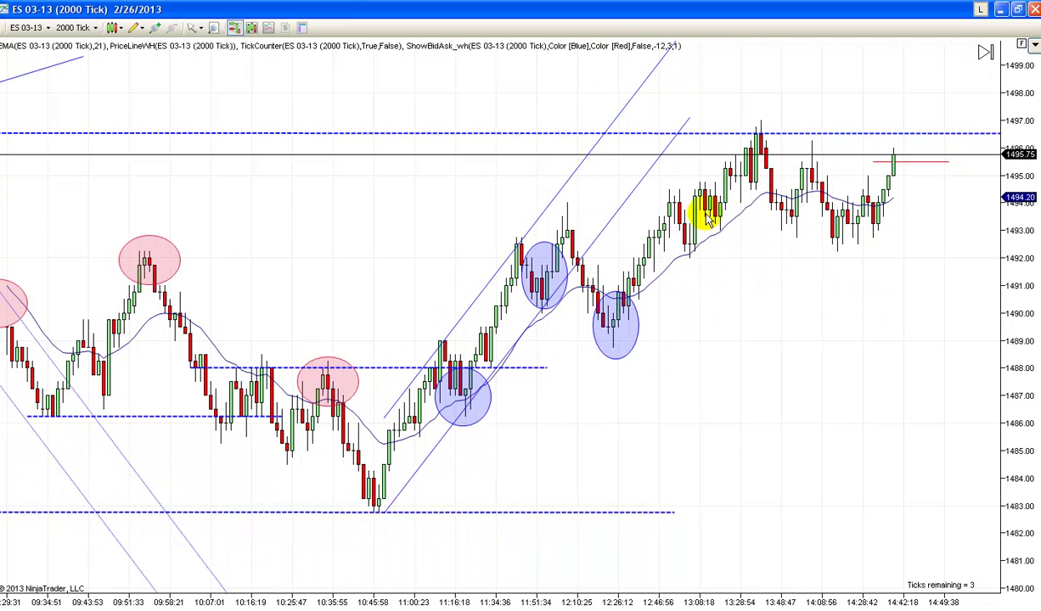
{"action": "scroll", "coordinate": [773, 319], "scroll_direction": "up", "scroll_amount": 2}
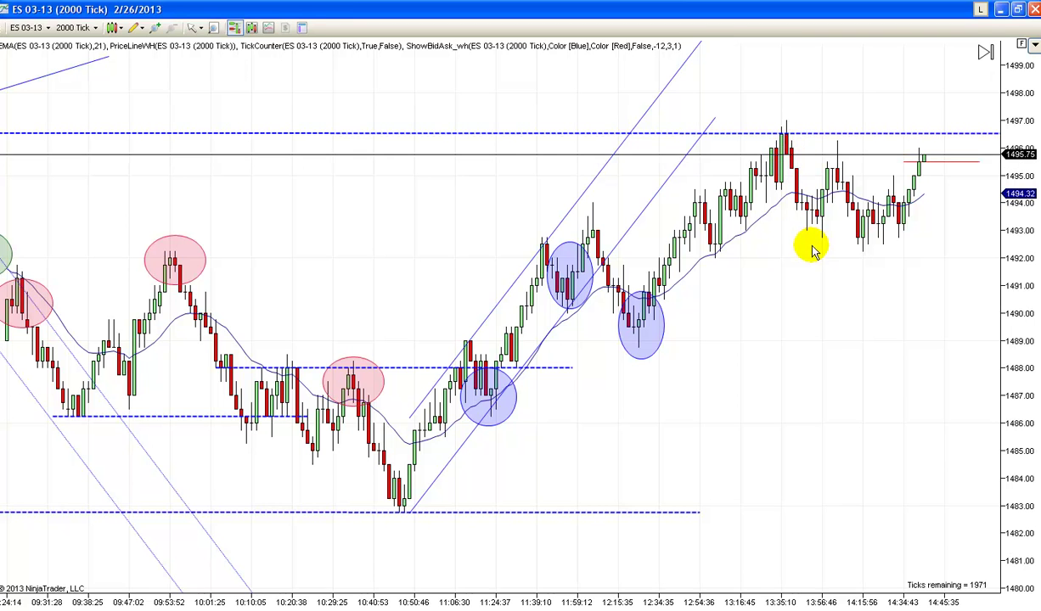
Review the overnight wedge, the falling channel from the 09:01 high and the rising channel from the 10:45 low up to the latest bars
{"action": "scroll", "coordinate": [988, 361], "scroll_direction": "up", "scroll_amount": 5}
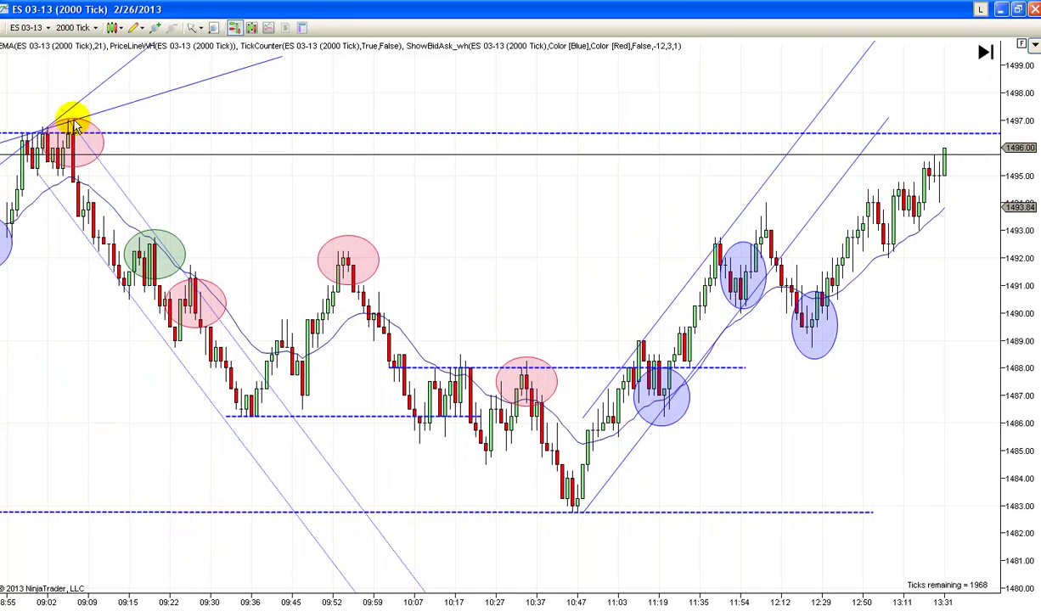
{"action": "scroll", "coordinate": [654, 368], "scroll_direction": "up", "scroll_amount": 2}
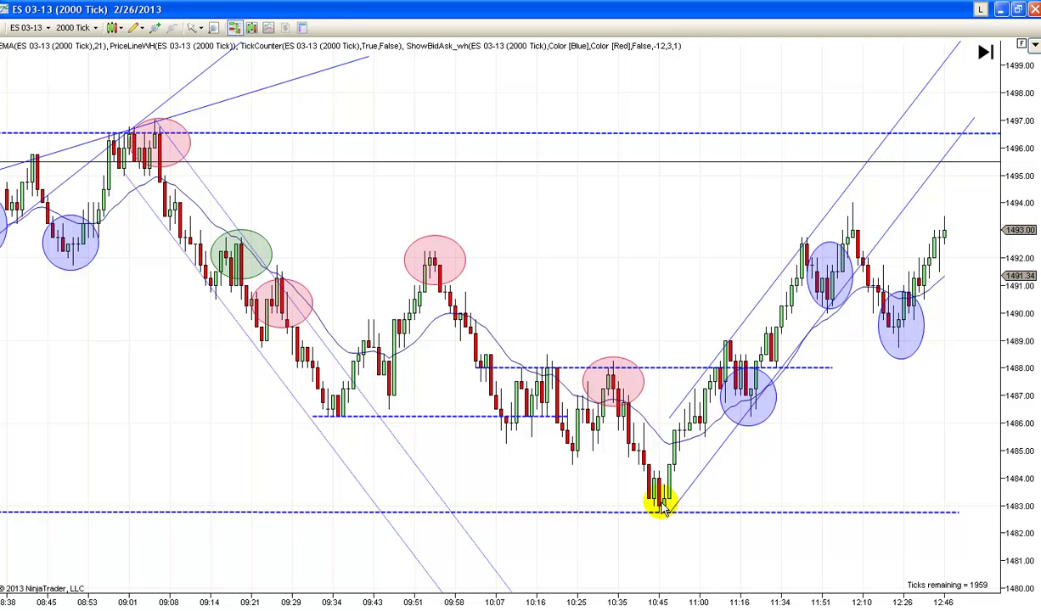
{"action": "scroll", "coordinate": [864, 474], "scroll_direction": "up", "scroll_amount": 7}
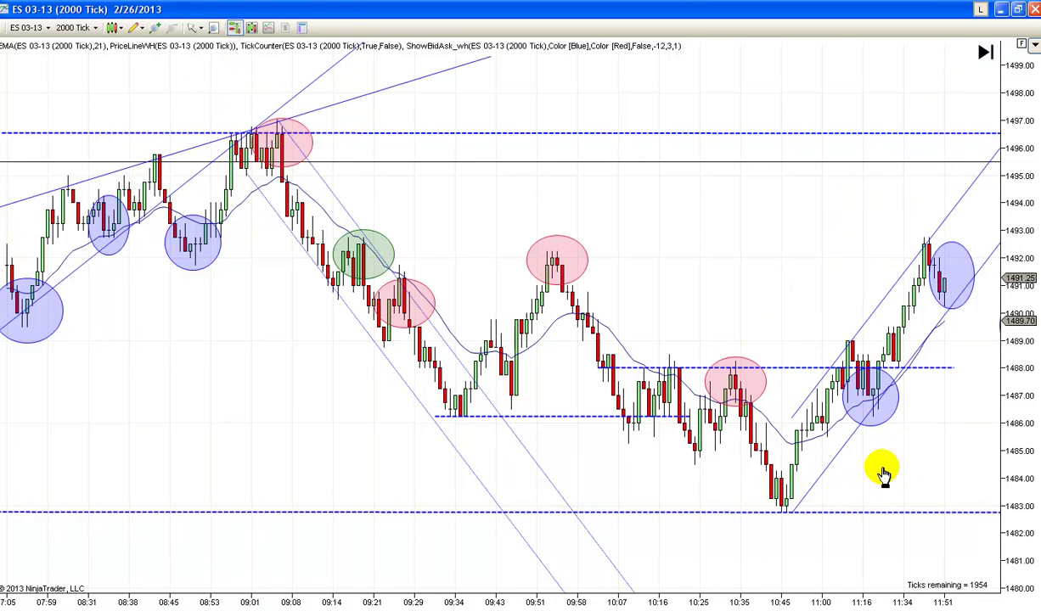
{"action": "scroll", "coordinate": [544, 435], "scroll_direction": "up", "scroll_amount": 1}
{"action": "scroll", "coordinate": [595, 434], "scroll_direction": "up", "scroll_amount": 5}
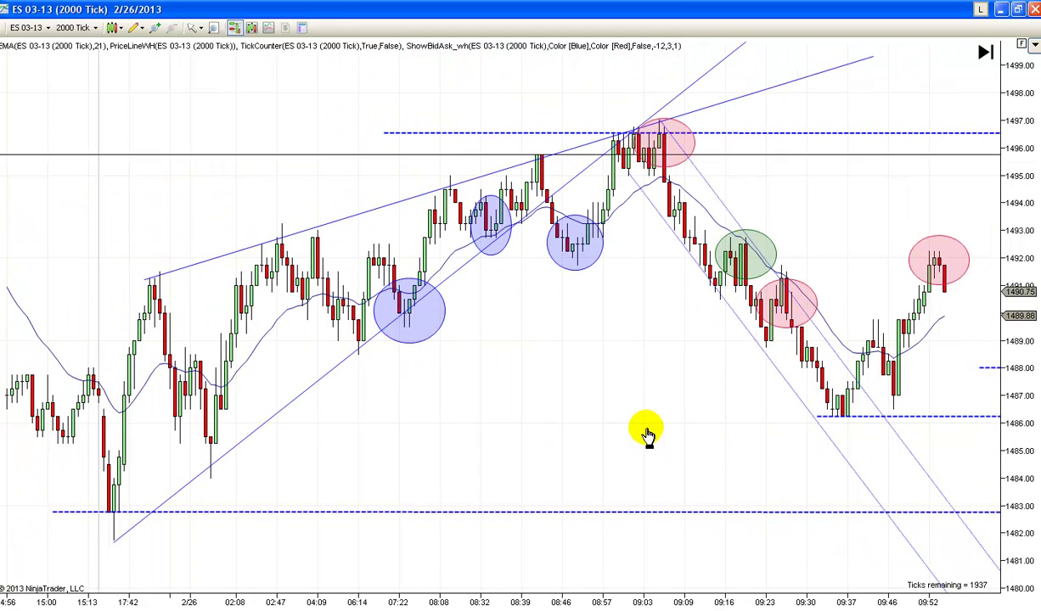
{"action": "left_click_drag", "start_coordinate": [479, 442], "coordinate": [74, 458]}
{"action": "scroll", "coordinate": [750, 467], "scroll_direction": "down", "scroll_amount": 6}
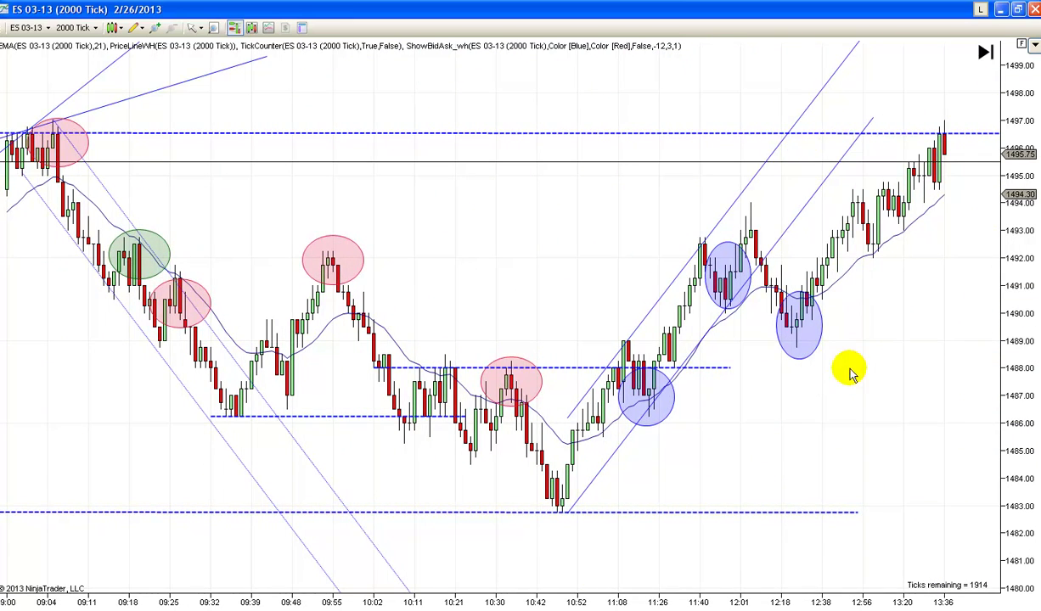
{"action": "scroll", "coordinate": [750, 450], "scroll_direction": "down", "scroll_amount": 4}
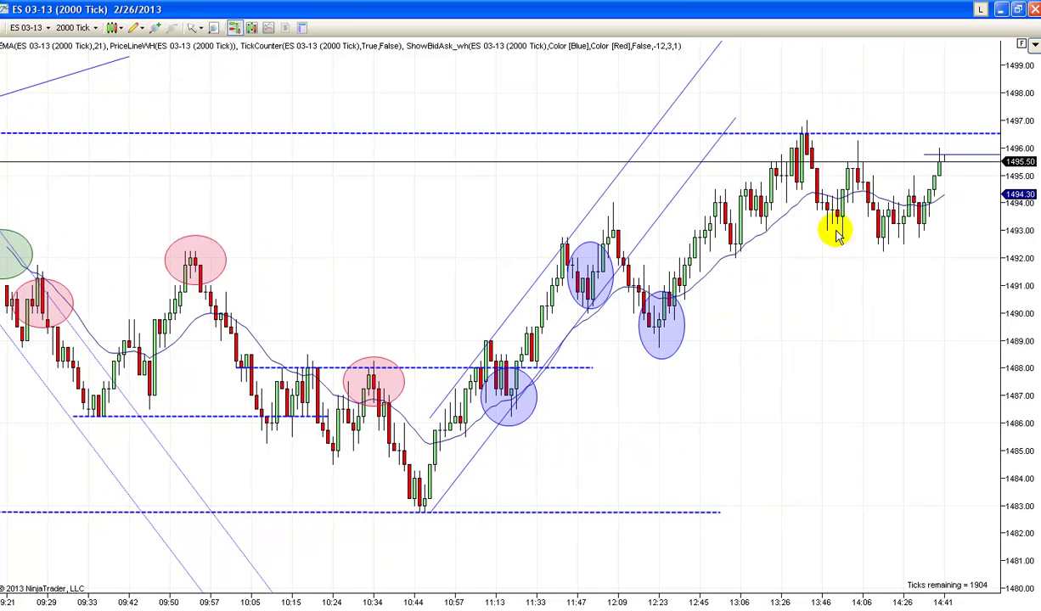
{"action": "scroll", "coordinate": [822, 224], "scroll_direction": "down", "scroll_amount": 2}
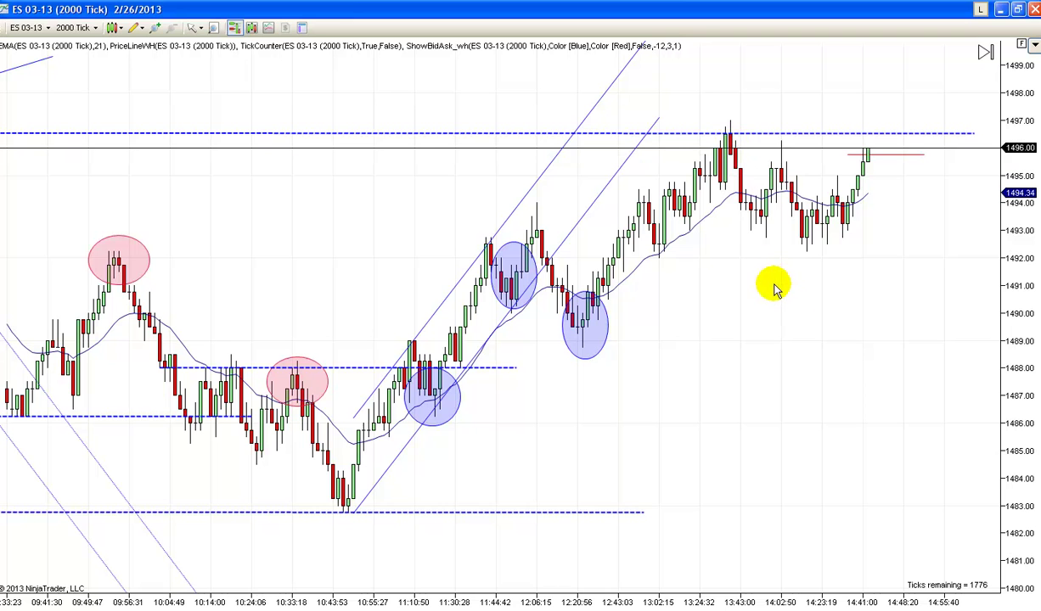
Compare the latest rally to the upper dashed line with the morning high where the falling channel starts
{"action": "scroll", "coordinate": [781, 289], "scroll_direction": "up", "scroll_amount": 6}
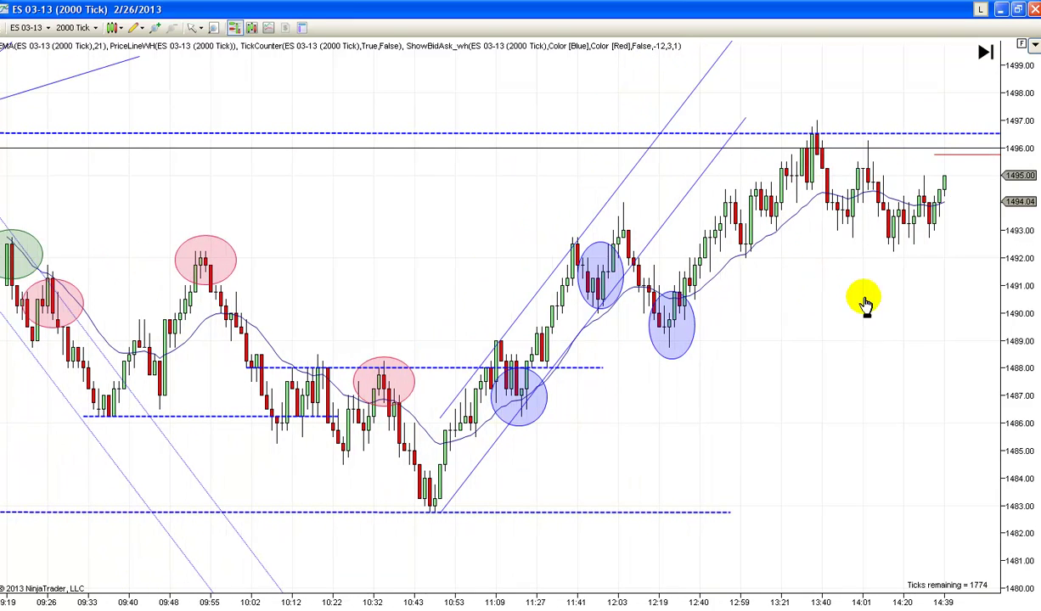
{"action": "scroll", "coordinate": [649, 237], "scroll_direction": "up", "scroll_amount": 4}
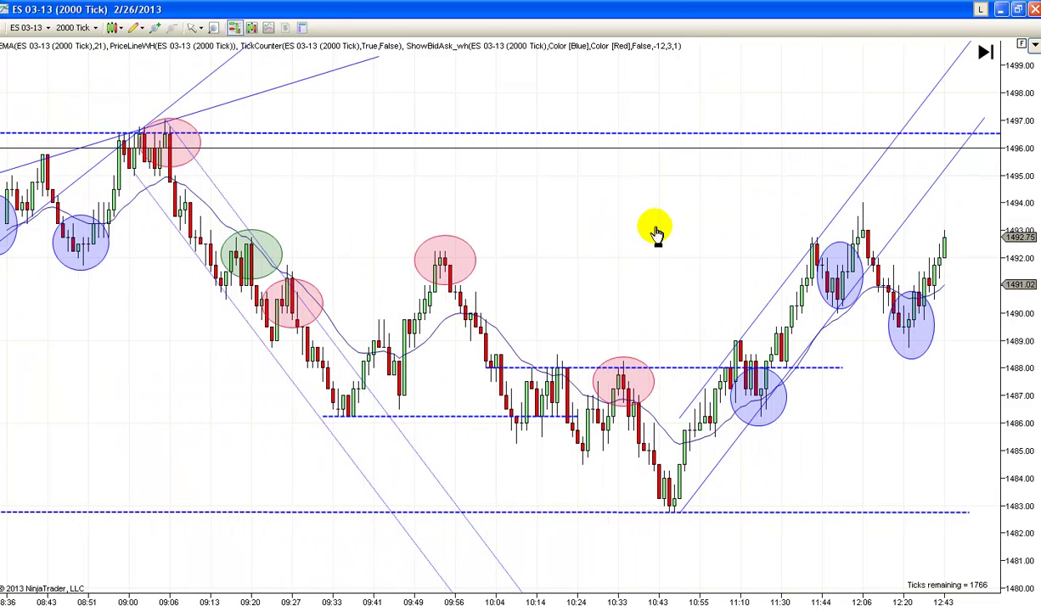
{"action": "scroll", "coordinate": [654, 225], "scroll_direction": "up", "scroll_amount": 6}
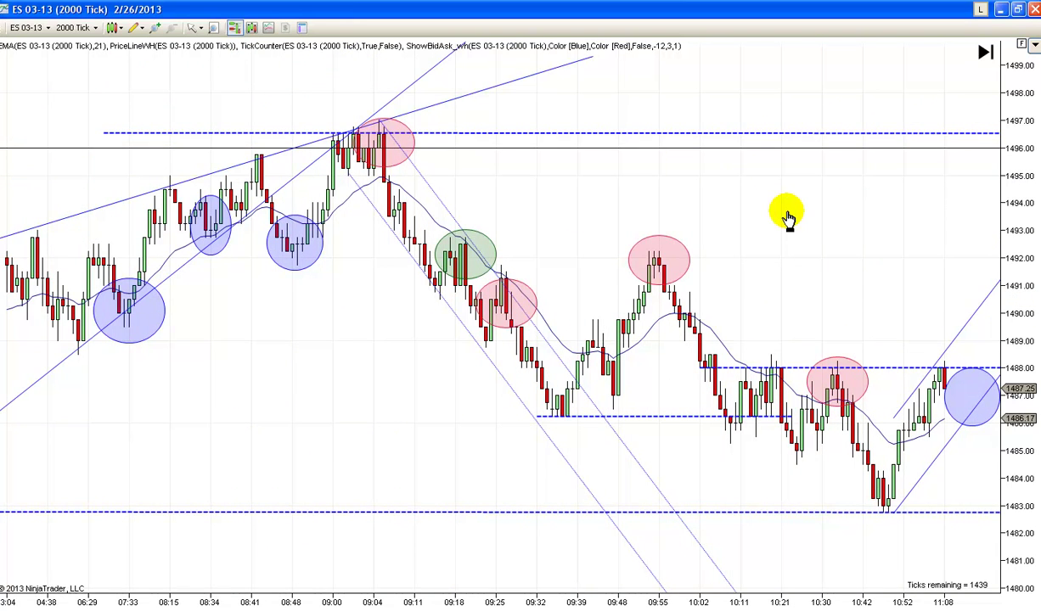
{"action": "scroll", "coordinate": [705, 211], "scroll_direction": "down", "scroll_amount": 5}
{"action": "scroll", "coordinate": [679, 206], "scroll_direction": "down", "scroll_amount": 2}
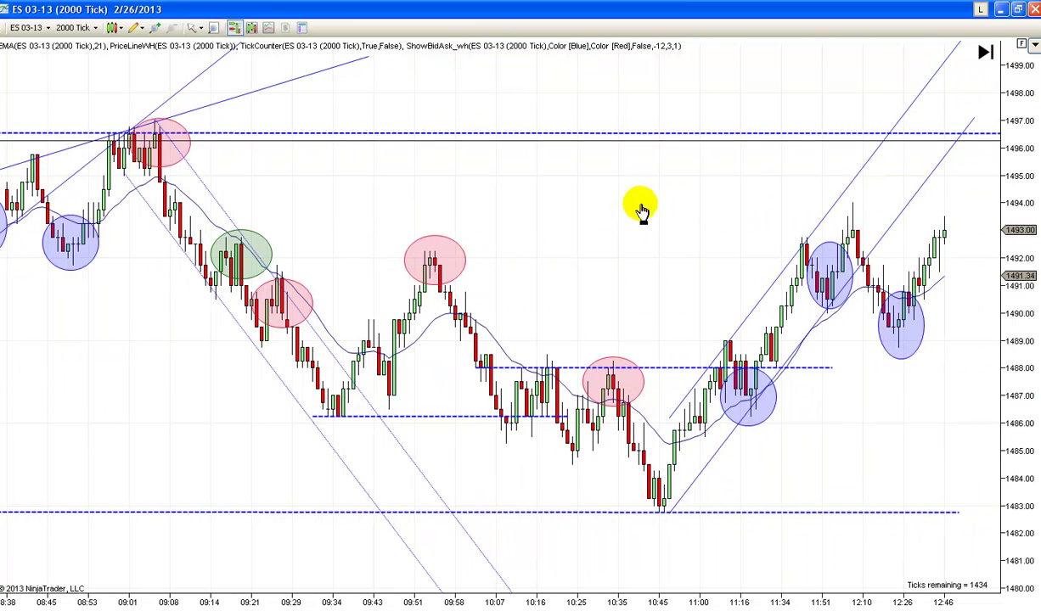
{"action": "scroll", "coordinate": [594, 208], "scroll_direction": "down", "scroll_amount": 5}
{"action": "scroll", "coordinate": [815, 344], "scroll_direction": "down", "scroll_amount": 2}
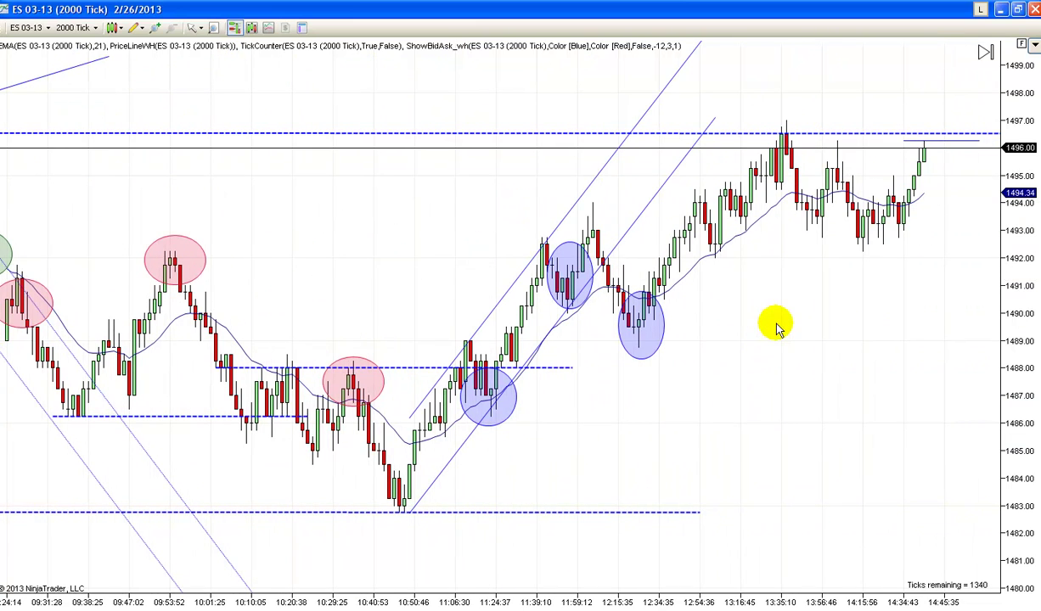
{"action": "scroll", "coordinate": [797, 330], "scroll_direction": "up", "scroll_amount": 2}
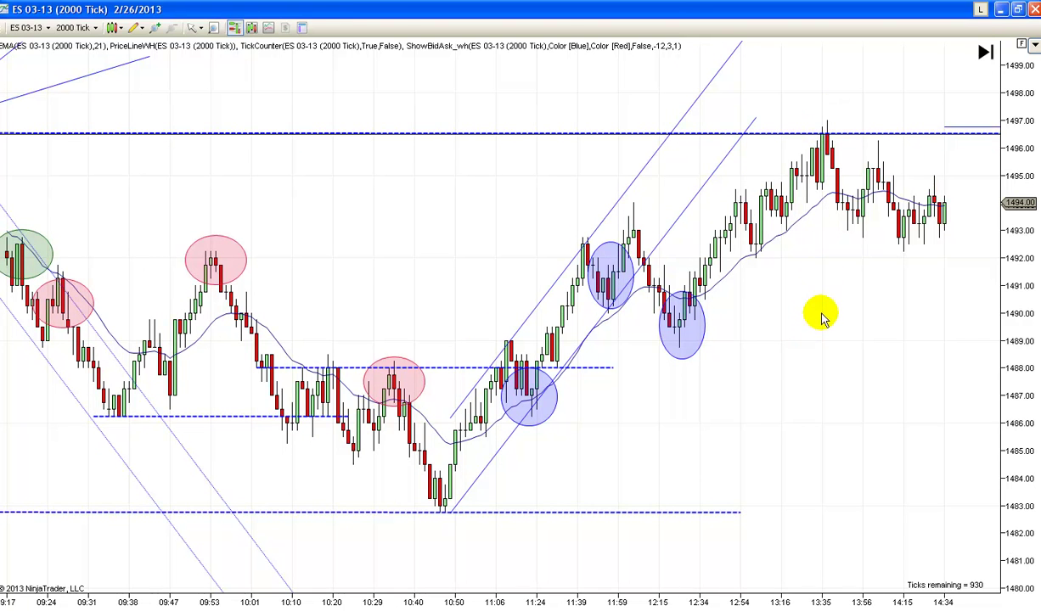
{"action": "left_click_drag", "start_coordinate": [821, 321], "coordinate": [575, 326]}
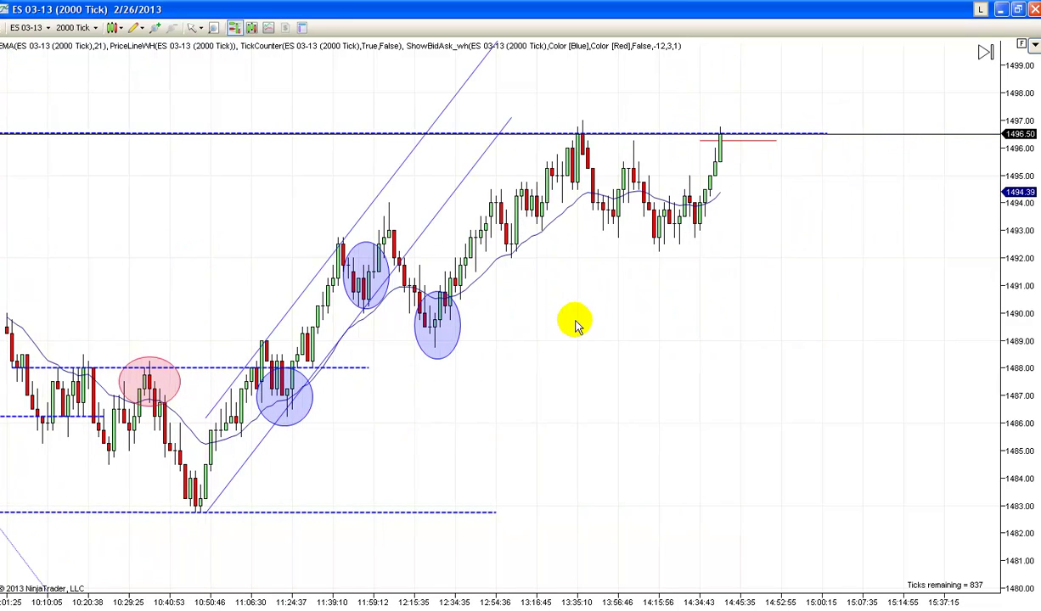
Look back from the latest bars to the previous afternoon's sell-off and retrace the marked setups from the overnight wedge to the afternoon high
{"action": "scroll", "coordinate": [748, 349], "scroll_direction": "up", "scroll_amount": 3}
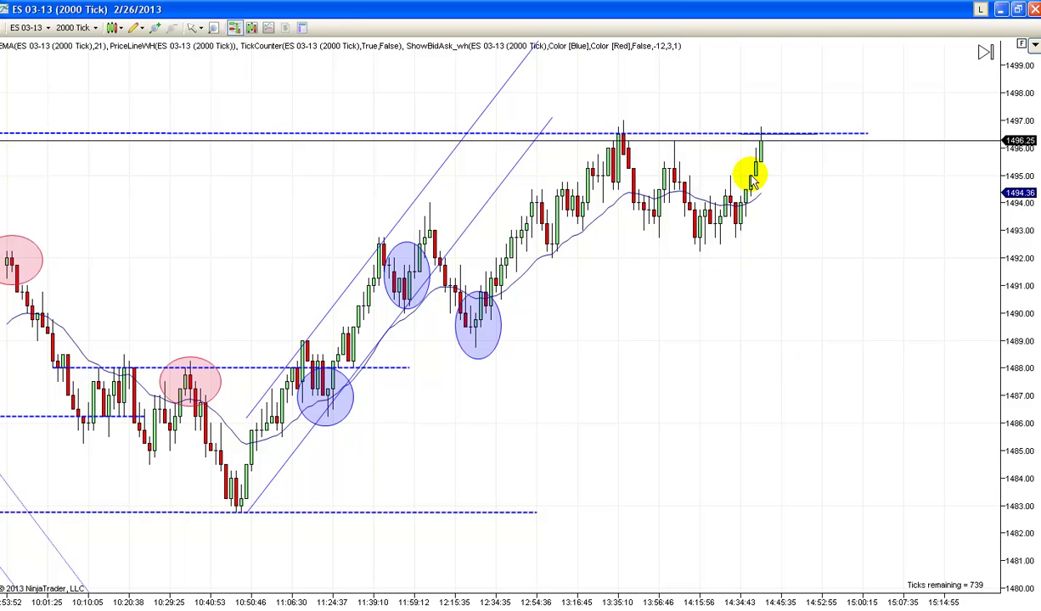
{"action": "scroll", "coordinate": [758, 341], "scroll_direction": "up", "scroll_amount": 4}
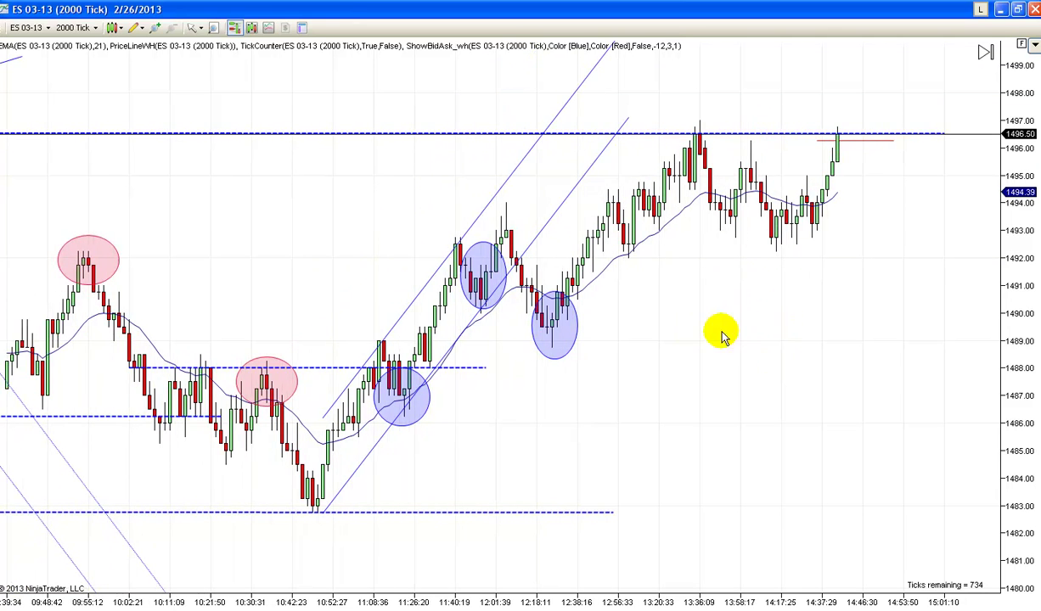
{"action": "scroll", "coordinate": [858, 325], "scroll_direction": "up", "scroll_amount": 3}
{"action": "scroll", "coordinate": [470, 260], "scroll_direction": "up", "scroll_amount": 20}
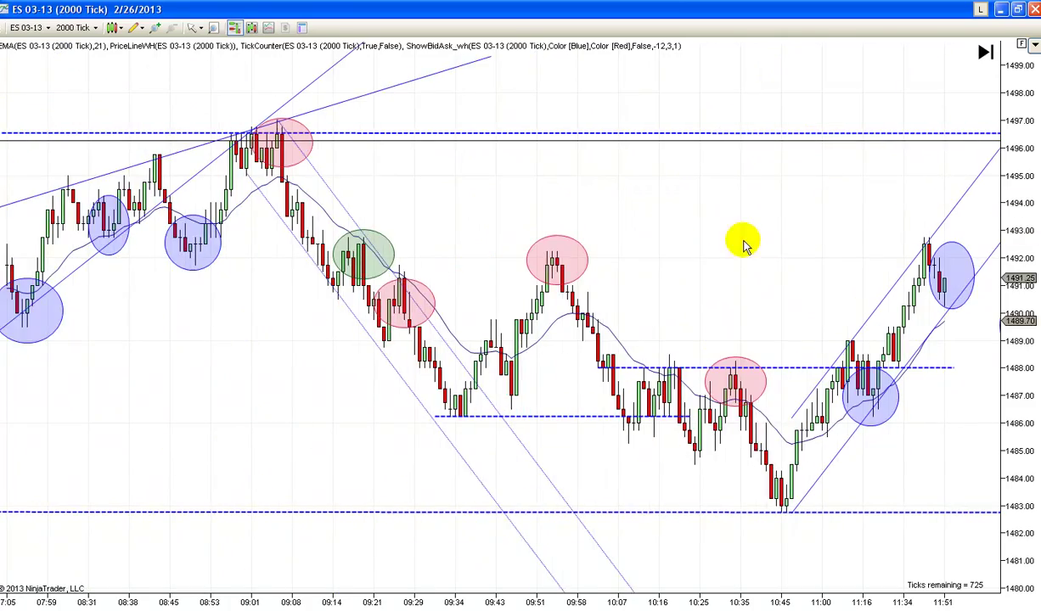
{"action": "scroll", "coordinate": [378, 306], "scroll_direction": "up", "scroll_amount": 10}
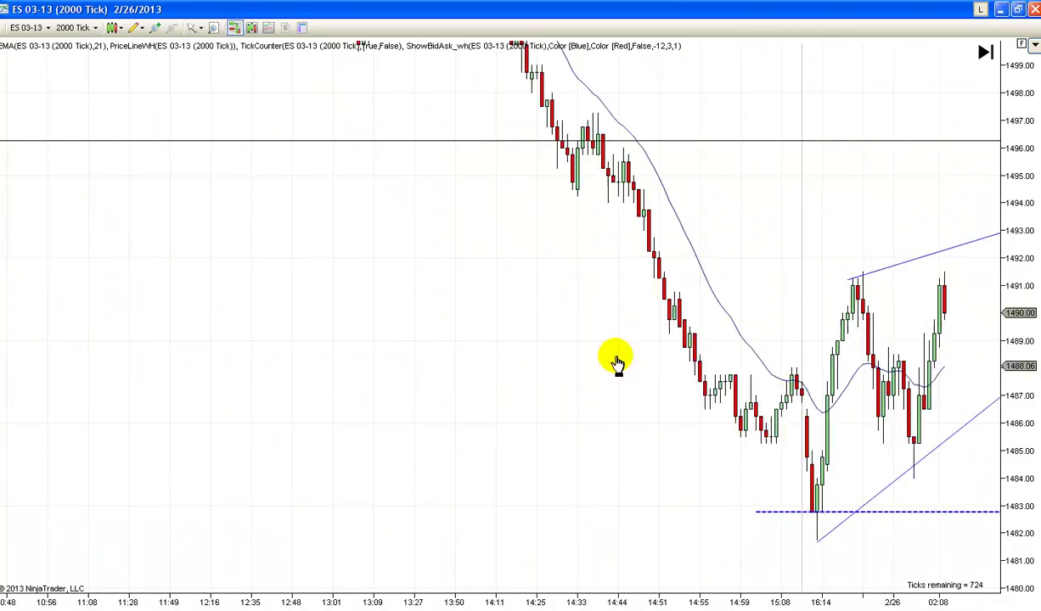
{"action": "scroll", "coordinate": [681, 367], "scroll_direction": "down", "scroll_amount": 15}
{"action": "scroll", "coordinate": [535, 416], "scroll_direction": "down", "scroll_amount": 15}
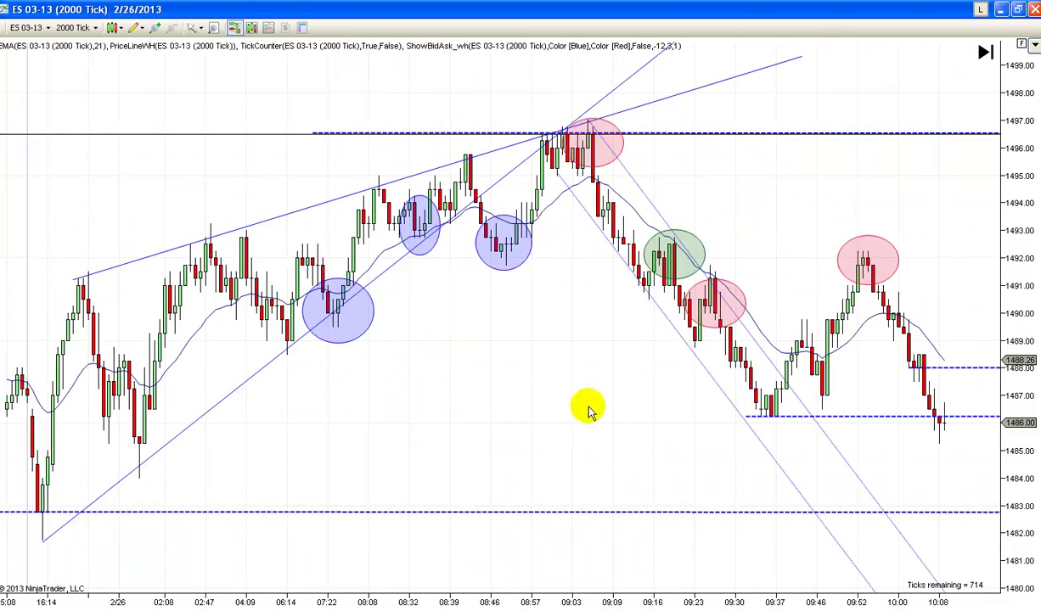
{"action": "scroll", "coordinate": [759, 296], "scroll_direction": "down", "scroll_amount": 8}
{"action": "scroll", "coordinate": [474, 301], "scroll_direction": "down", "scroll_amount": 8}
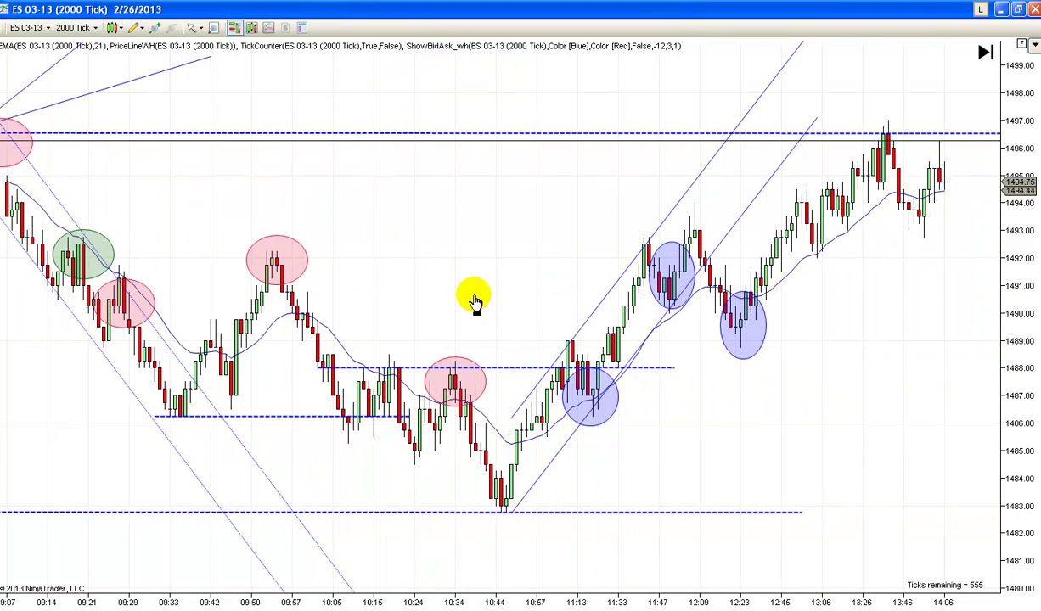
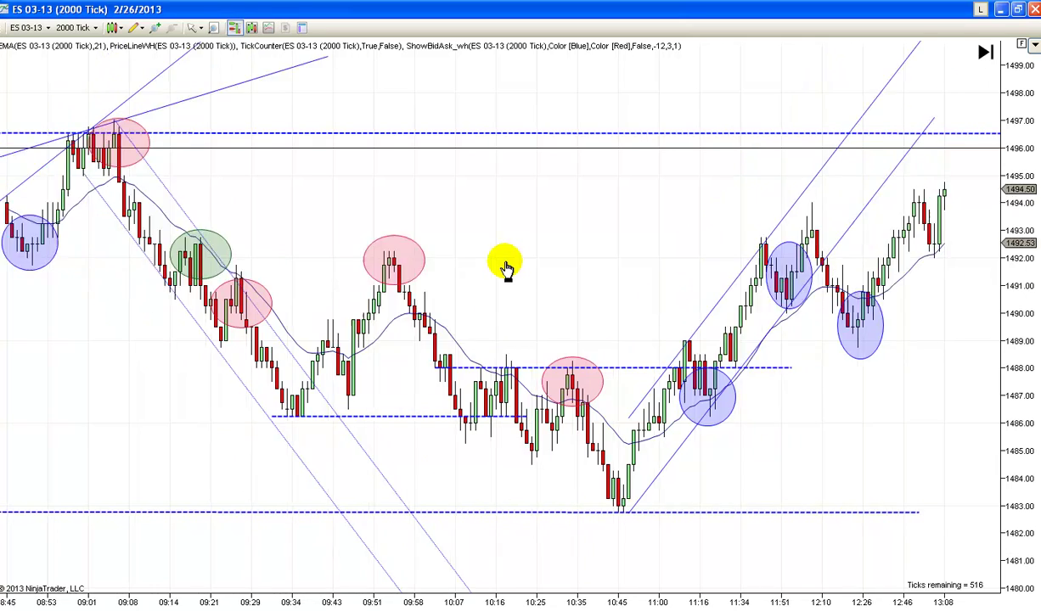
Review the 2/25 downtrend and its pullbacks to the moving average, following price through the overnight wedge into the 2/26 falling channel
{"action": "left_click_drag", "start_coordinate": [408, 344], "coordinate": [167, 352]}
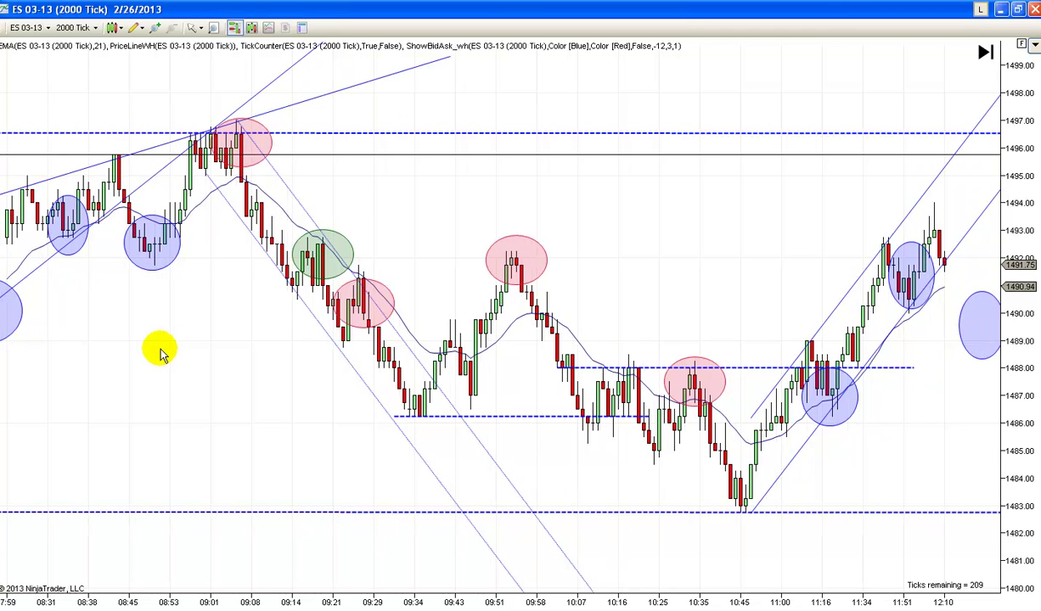
{"action": "left_click_drag", "start_coordinate": [155, 350], "coordinate": [585, 348]}
{"action": "left_click_drag", "start_coordinate": [236, 366], "coordinate": [473, 385]}
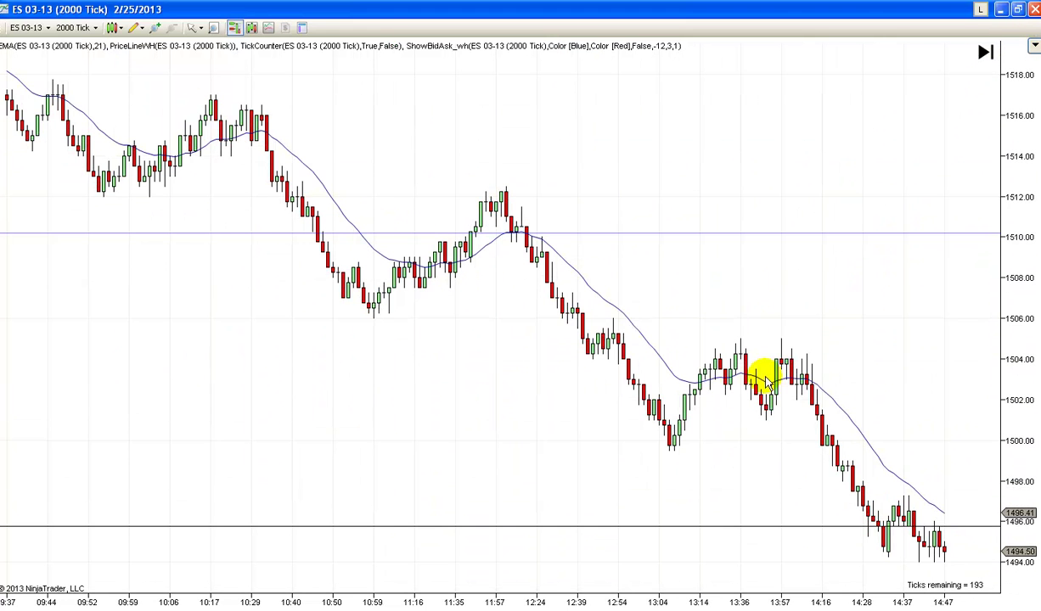
{"action": "scroll", "coordinate": [743, 127], "scroll_direction": "up", "scroll_amount": 5}
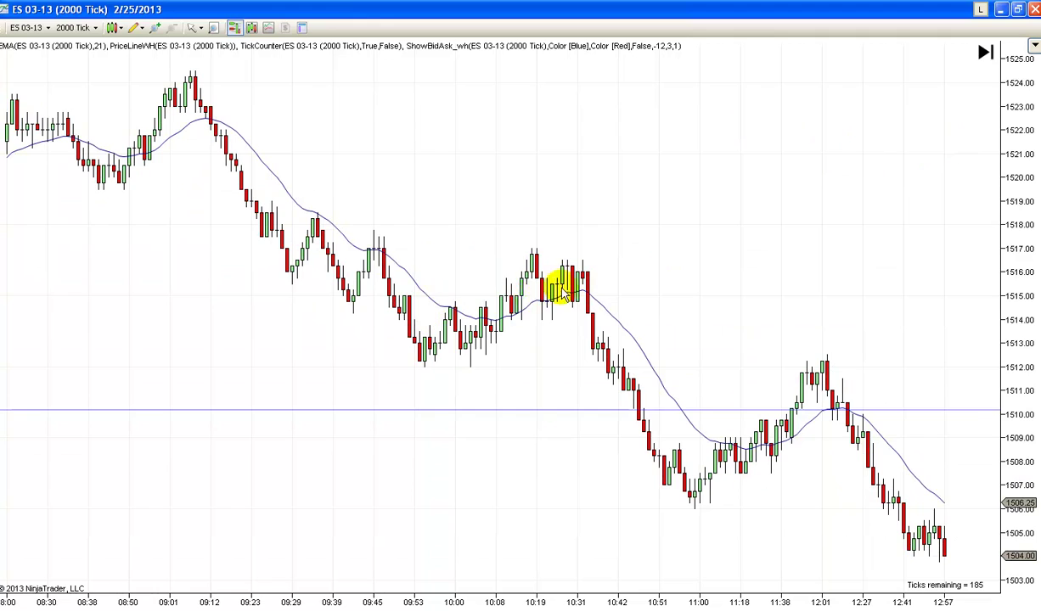
{"action": "scroll", "coordinate": [704, 158], "scroll_direction": "down", "scroll_amount": 5}
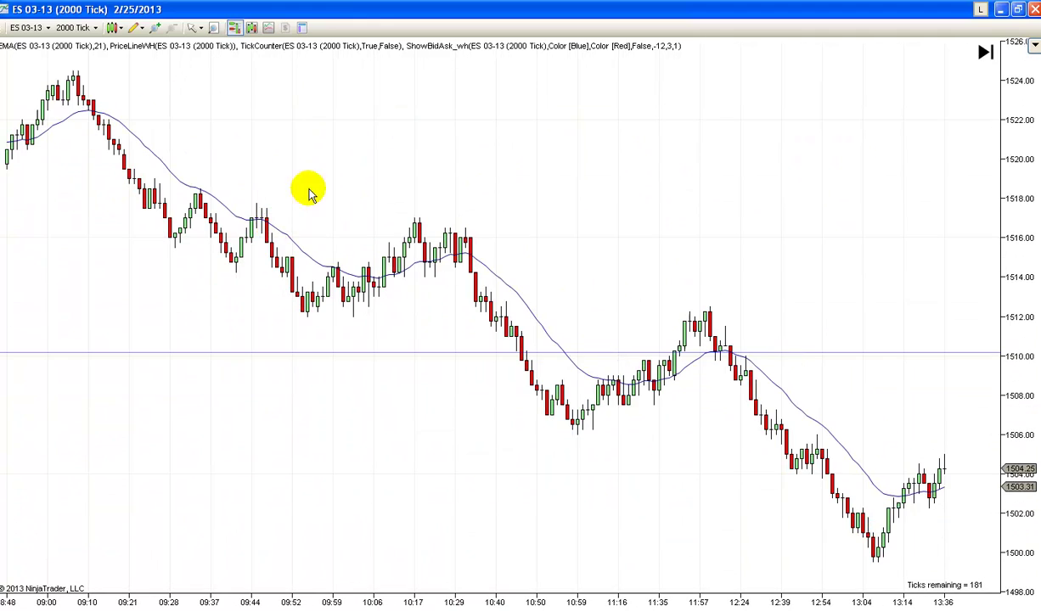
{"action": "left_click_drag", "start_coordinate": [651, 225], "coordinate": [454, 220]}
{"action": "left_click_drag", "start_coordinate": [709, 160], "coordinate": [506, 172]}
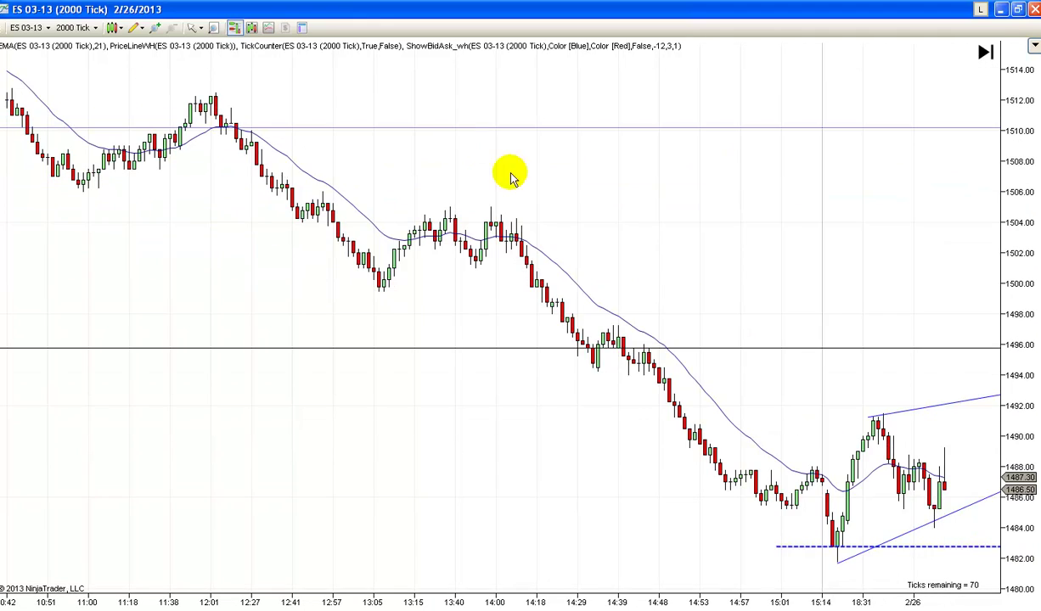
{"action": "left_click_drag", "start_coordinate": [661, 251], "coordinate": [632, 242]}
{"action": "mouse_move", "coordinate": [841, 232]}
{"action": "left_mouse_down"}
{"action": "mouse_move", "coordinate": [699, 265]}
{"action": "mouse_move", "coordinate": [645, 247]}
{"action": "left_mouse_up"}
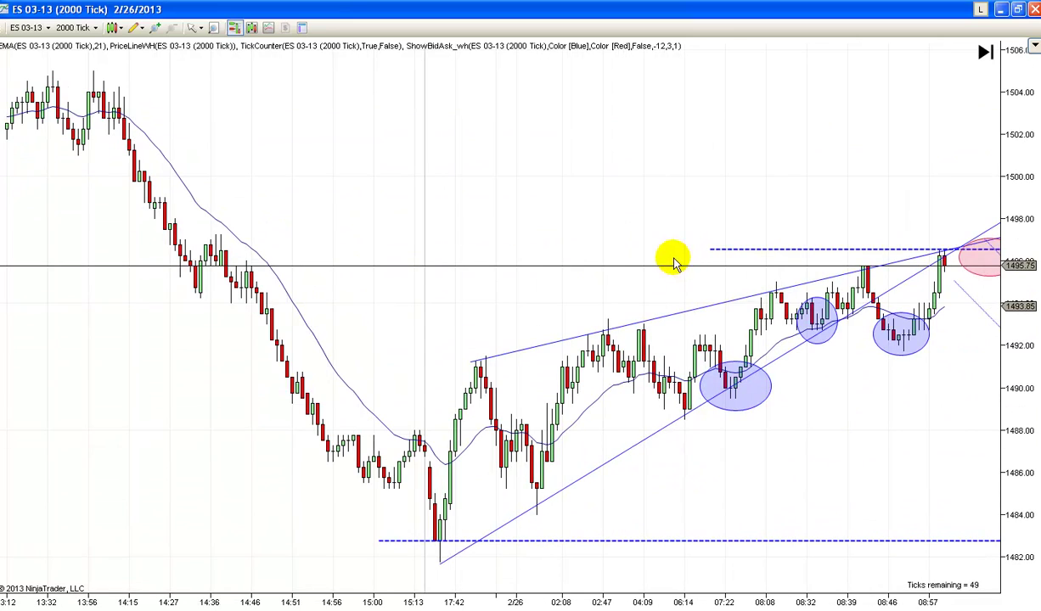
{"action": "left_click_drag", "start_coordinate": [819, 467], "coordinate": [514, 463]}
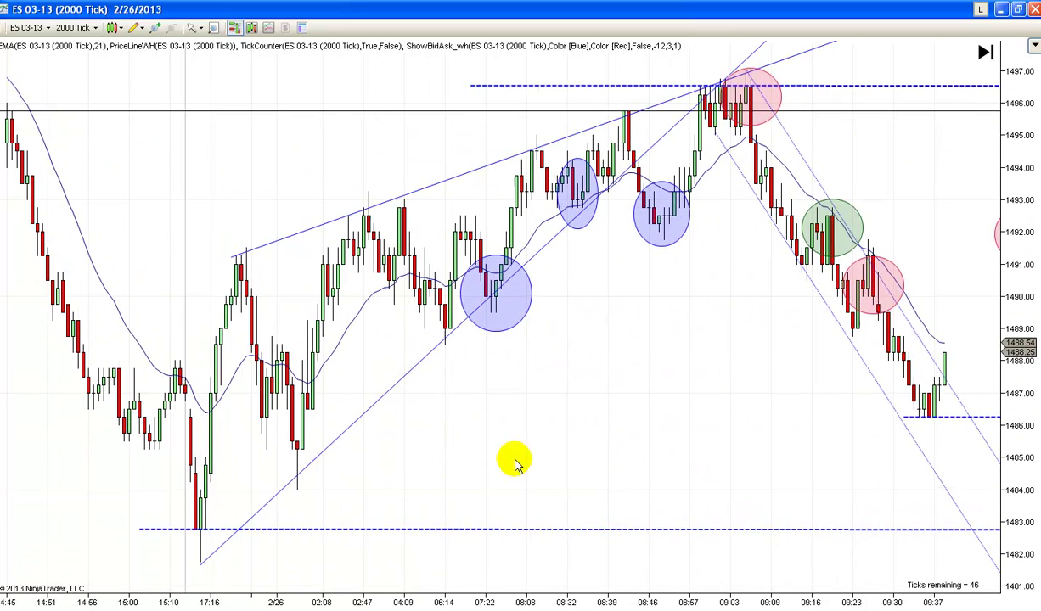
{"action": "left_click_drag", "start_coordinate": [583, 435], "coordinate": [287, 340]}
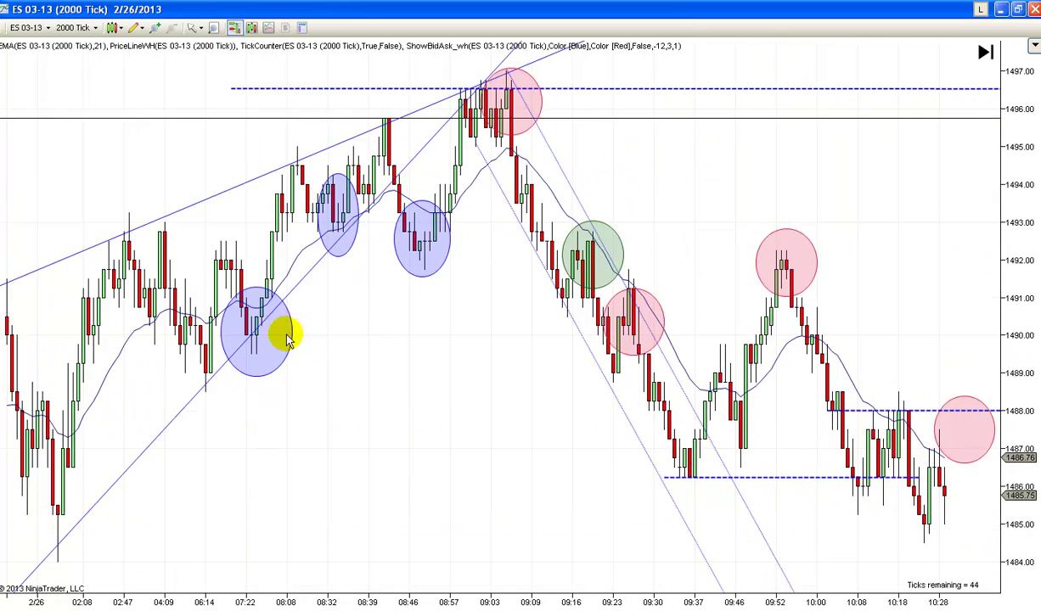
Review the 2/26 setups up to the afternoon high, then look back at the 2/25 sell-off leading into the overnight wedge
{"action": "left_click_drag", "start_coordinate": [908, 222], "coordinate": [611, 227]}
{"action": "mouse_move", "coordinate": [887, 411]}
{"action": "left_mouse_down"}
{"action": "mouse_move", "coordinate": [870, 439]}
{"action": "mouse_move", "coordinate": [669, 454]}
{"action": "mouse_move", "coordinate": [786, 441]}
{"action": "left_mouse_up"}
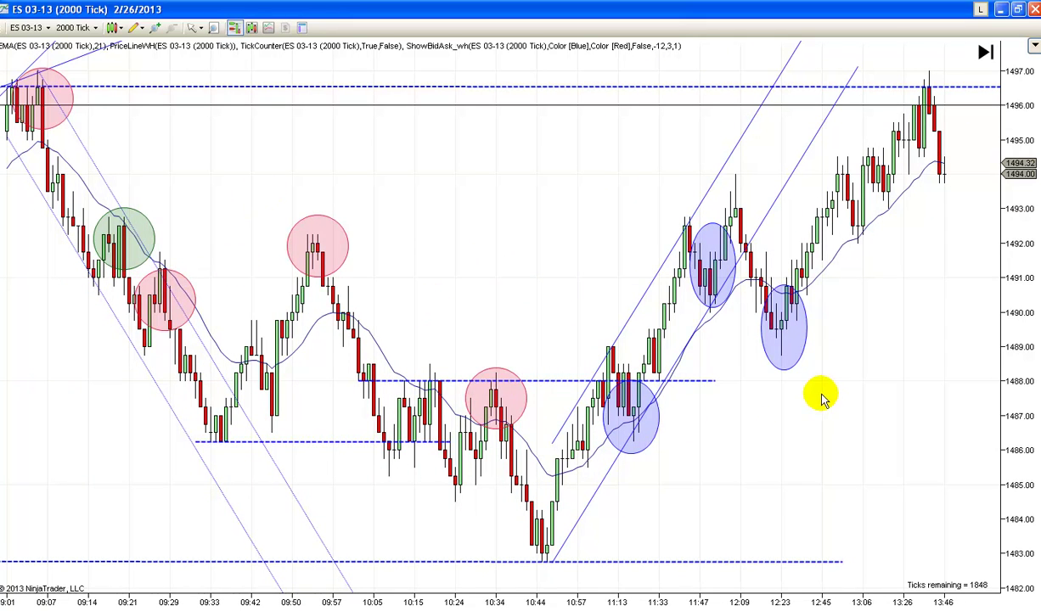
{"action": "scroll", "coordinate": [773, 429], "scroll_direction": "up", "scroll_amount": 3}
{"action": "left_click_drag", "start_coordinate": [221, 465], "coordinate": [898, 412]}
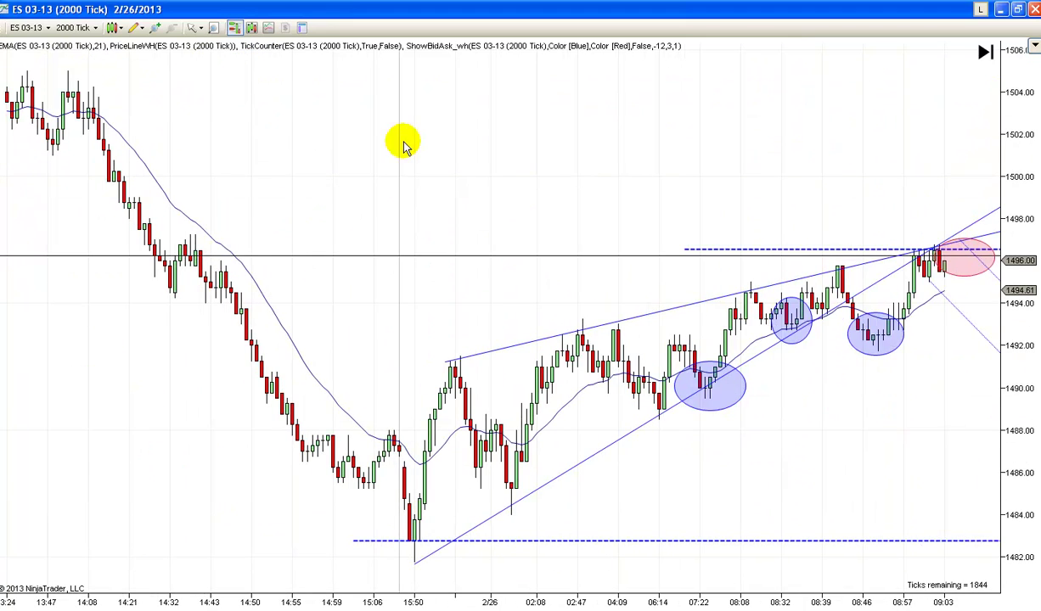
{"action": "left_click_drag", "start_coordinate": [402, 144], "coordinate": [811, 163]}
{"action": "scroll", "coordinate": [713, 201], "scroll_direction": "up", "scroll_amount": 3}
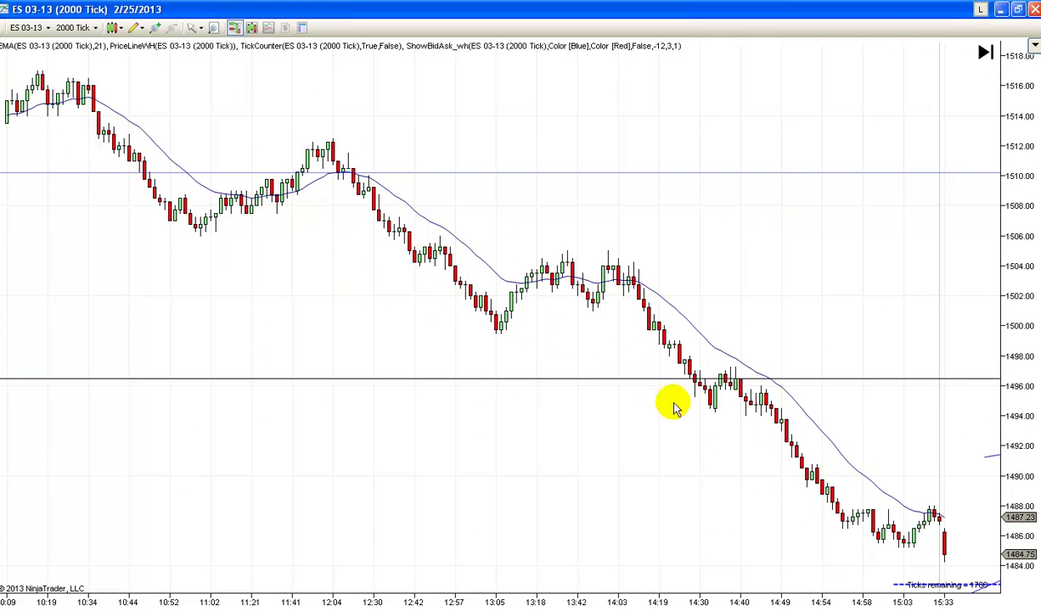
{"action": "scroll", "coordinate": [802, 374], "scroll_direction": "down", "scroll_amount": 5}
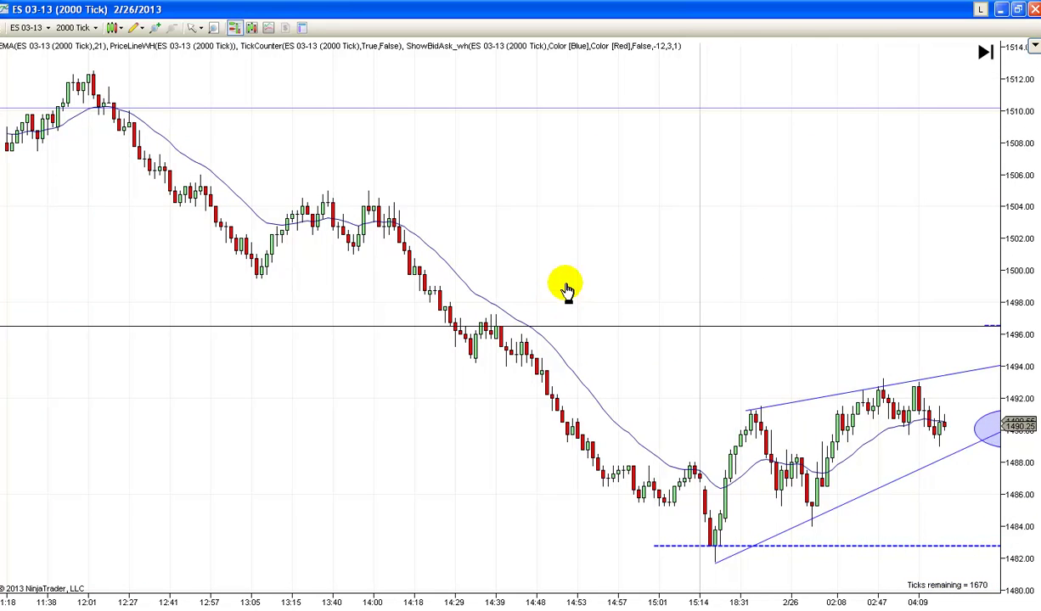
{"action": "scroll", "coordinate": [564, 286], "scroll_direction": "up", "scroll_amount": 8}
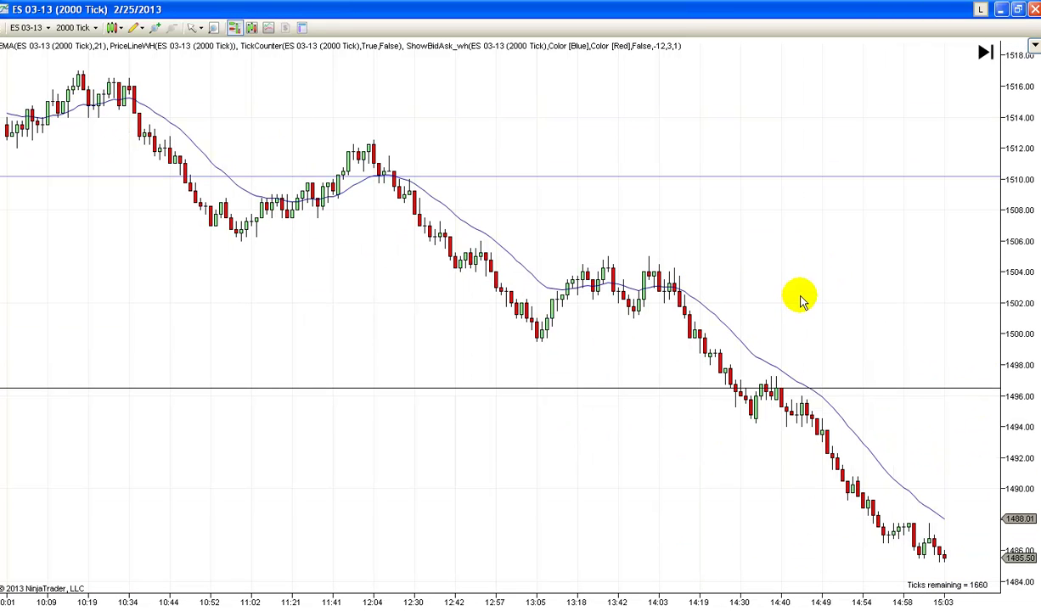
Follow price from the 2/25 close through the overnight wedge, the circled morning setups and the rising channel to the latest bars
{"action": "scroll", "coordinate": [730, 255], "scroll_direction": "down", "scroll_amount": 10}
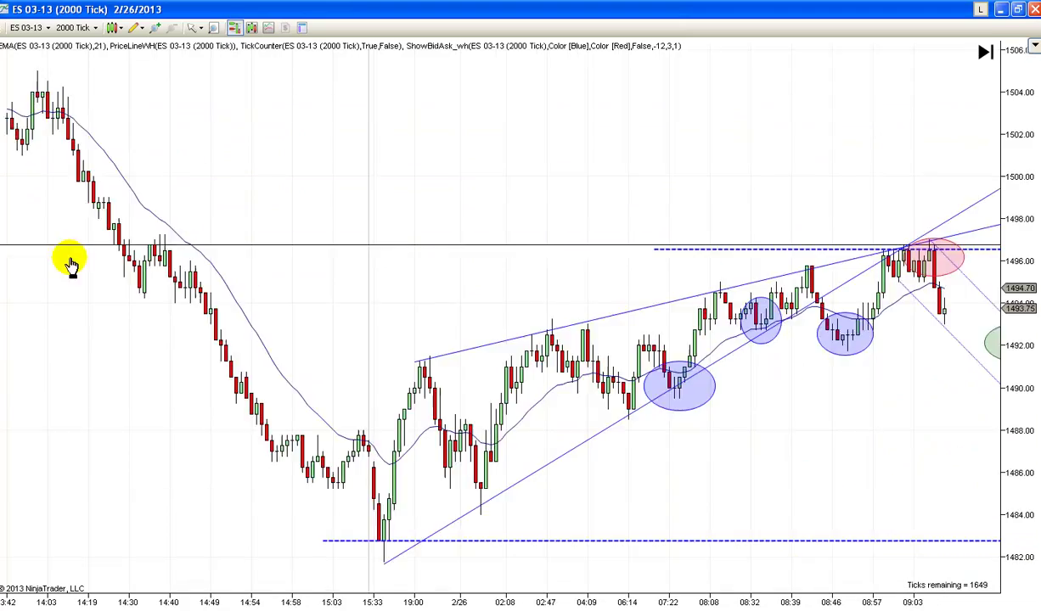
{"action": "scroll", "coordinate": [832, 246], "scroll_direction": "down", "scroll_amount": 8}
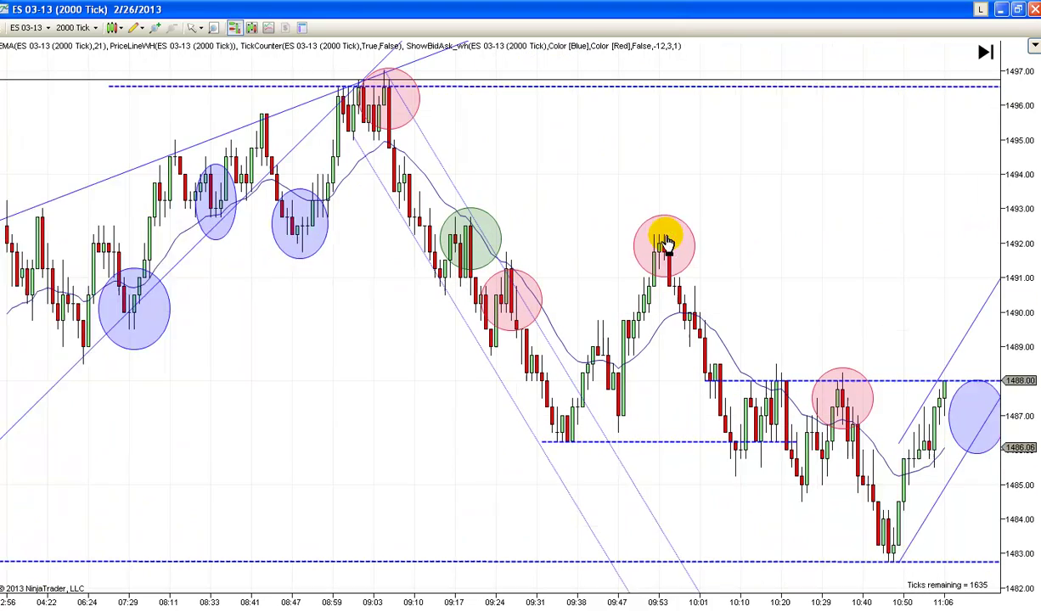
{"action": "mouse_move", "coordinate": [642, 224]}
{"action": "left_mouse_down"}
{"action": "mouse_move", "coordinate": [319, 207]}
{"action": "mouse_move", "coordinate": [269, 225]}
{"action": "mouse_move", "coordinate": [646, 202]}
{"action": "left_mouse_up"}
{"action": "left_click_drag", "start_coordinate": [458, 170], "coordinate": [597, 181]}
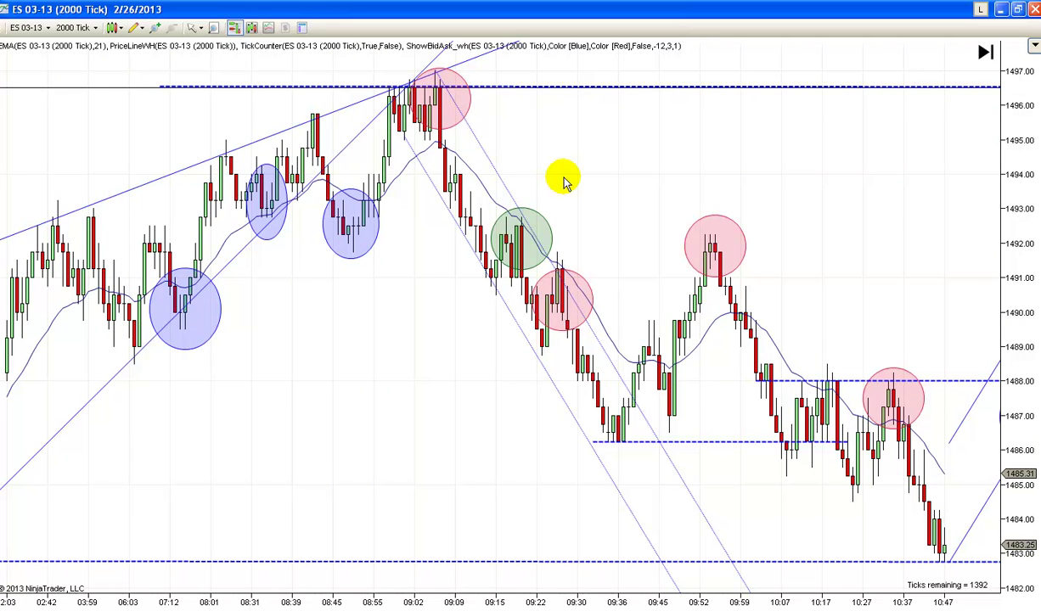
{"action": "left_click_drag", "start_coordinate": [565, 181], "coordinate": [288, 181]}
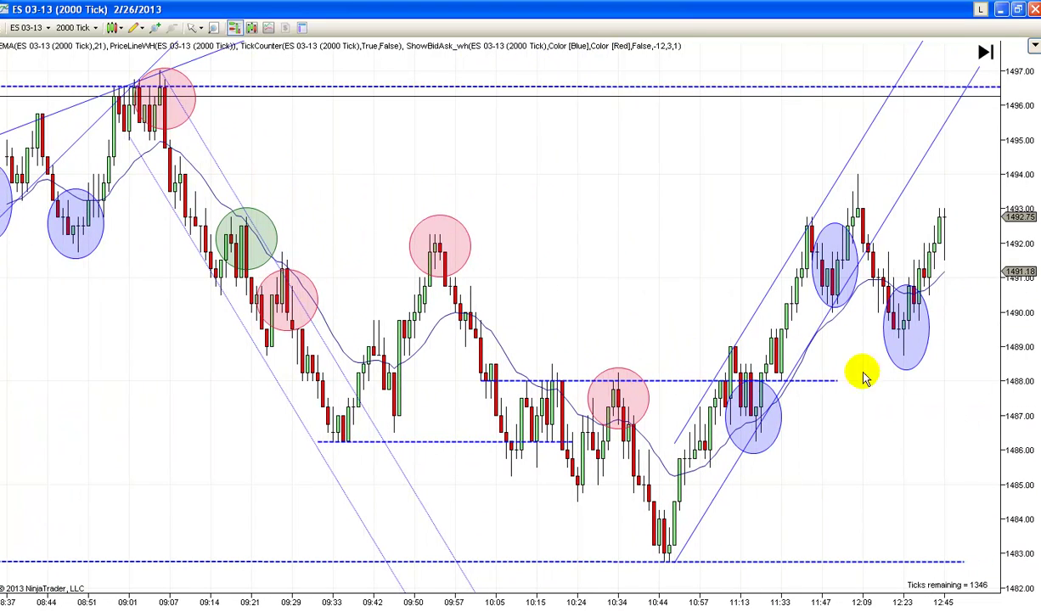
{"action": "scroll", "coordinate": [709, 402], "scroll_direction": "down", "scroll_amount": 5}
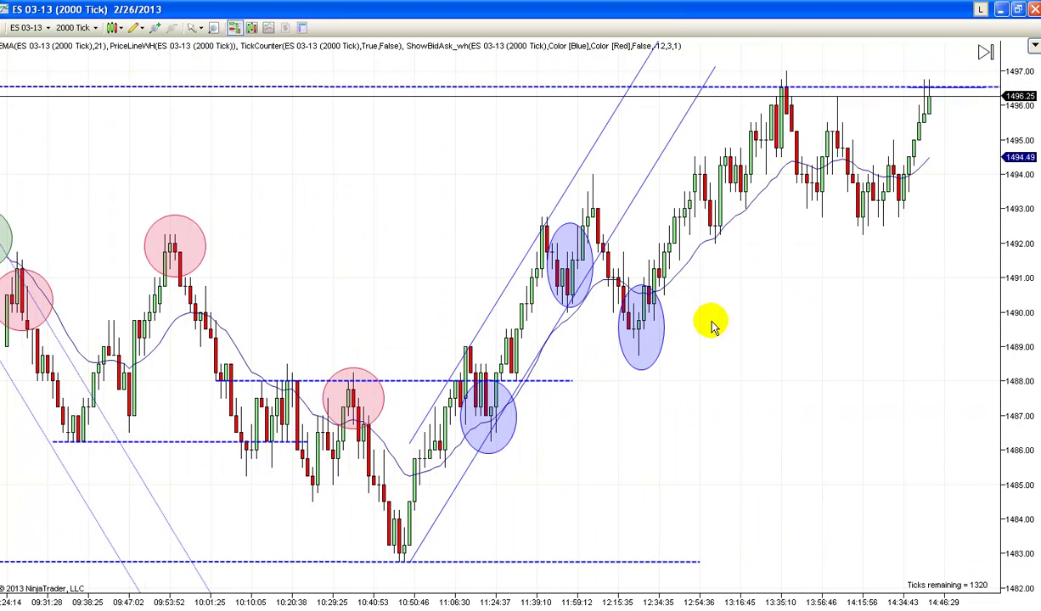
{"action": "left_click_drag", "start_coordinate": [721, 331], "coordinate": [952, 331]}
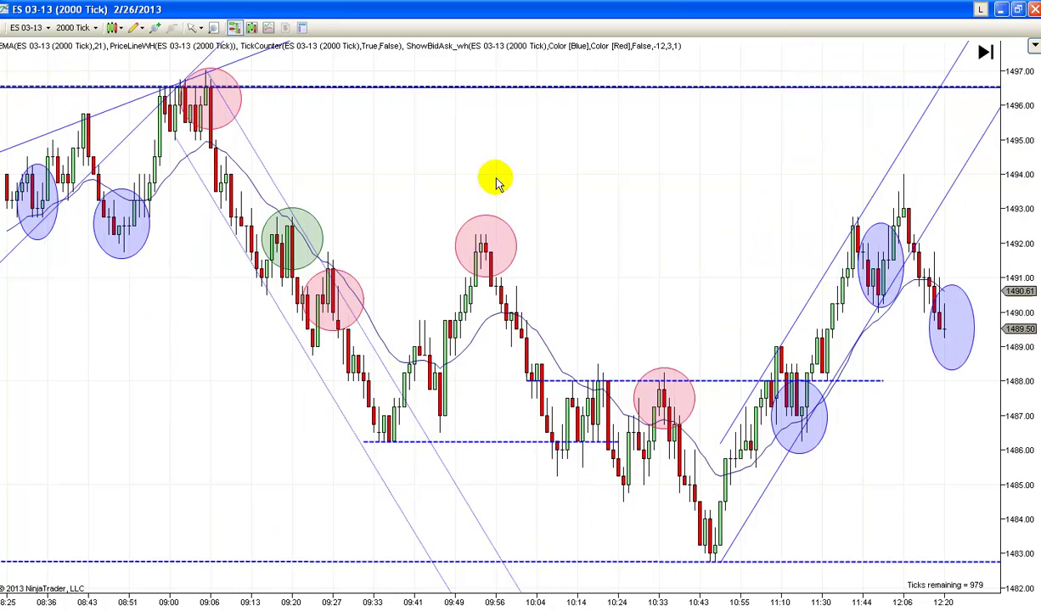
Trace the decline from the 2/25 09:06 high and its pullbacks, continuing to the latest 2/26 bars at the upper dashed line
{"action": "scroll", "coordinate": [499, 183], "scroll_direction": "up", "scroll_amount": 8}
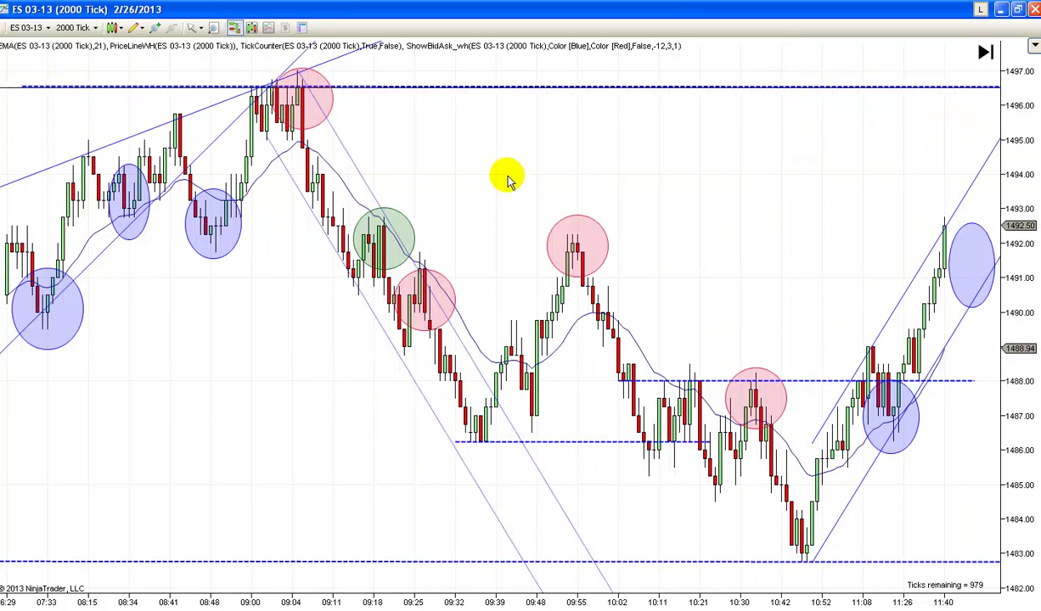
{"action": "scroll", "coordinate": [524, 174], "scroll_direction": "up", "scroll_amount": 10}
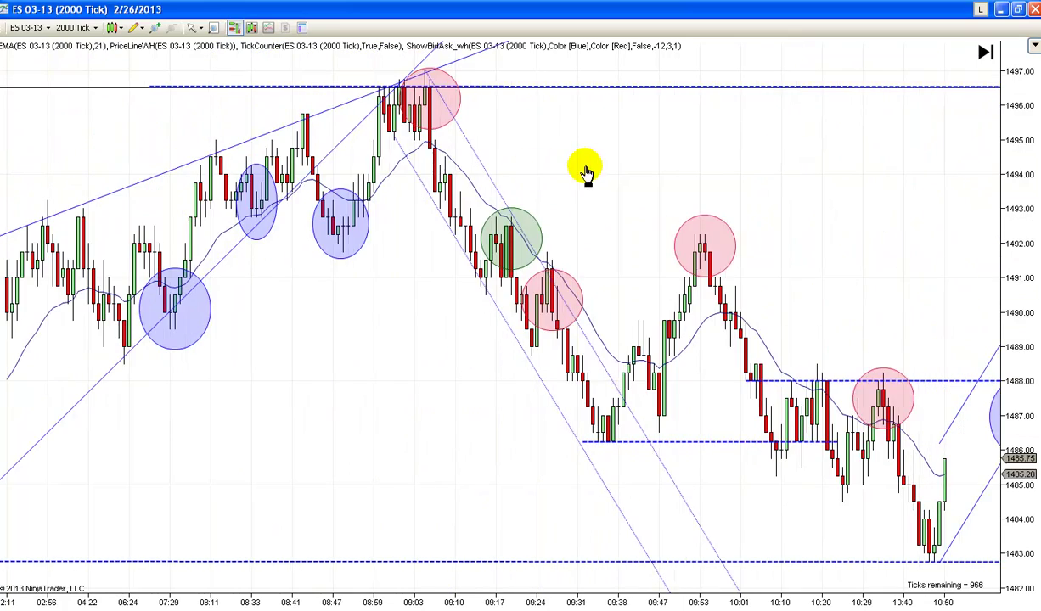
{"action": "scroll", "coordinate": [556, 157], "scroll_direction": "up", "scroll_amount": 10}
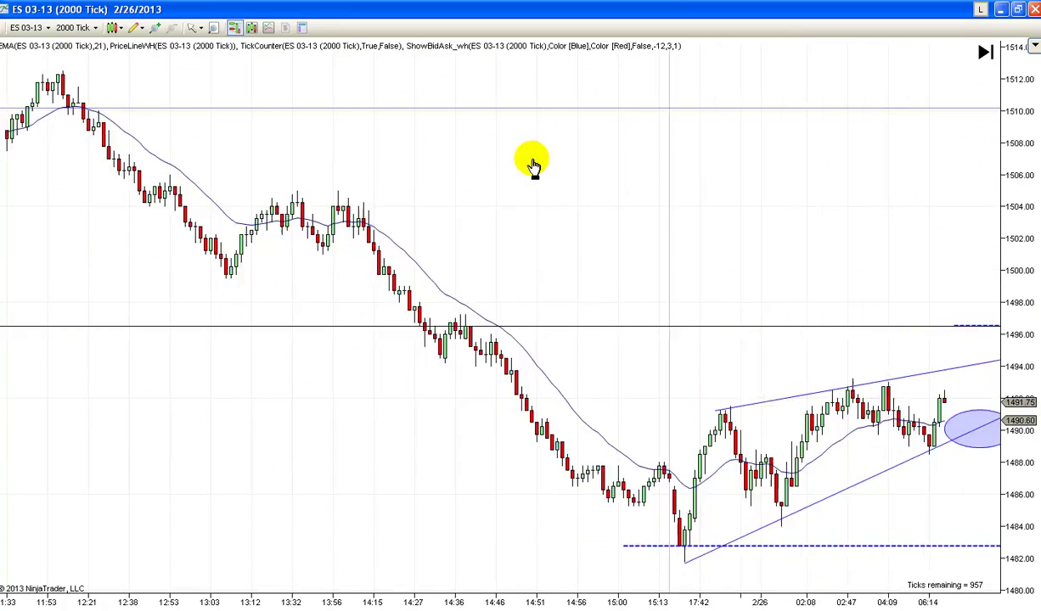
{"action": "scroll", "coordinate": [778, 142], "scroll_direction": "up", "scroll_amount": 5}
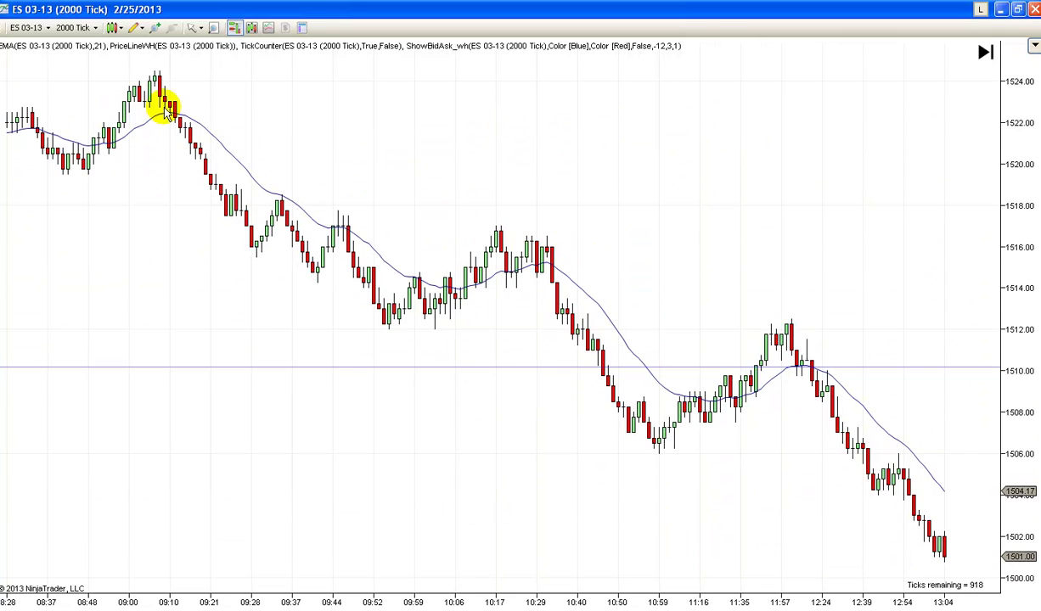
{"action": "left_click_drag", "start_coordinate": [448, 126], "coordinate": [165, 194]}
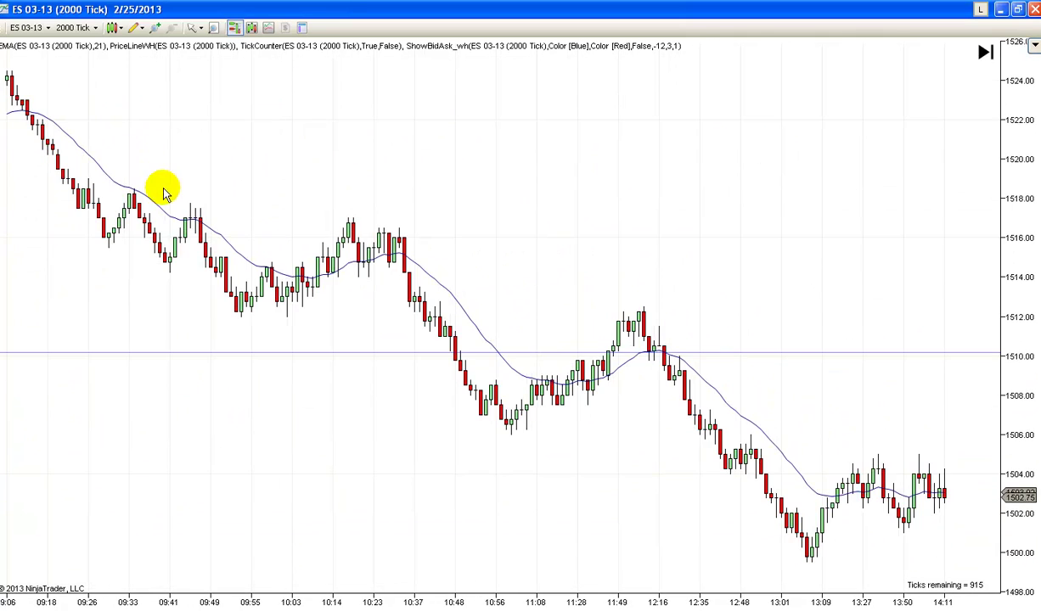
{"action": "left_click_drag", "start_coordinate": [617, 206], "coordinate": [128, 183]}
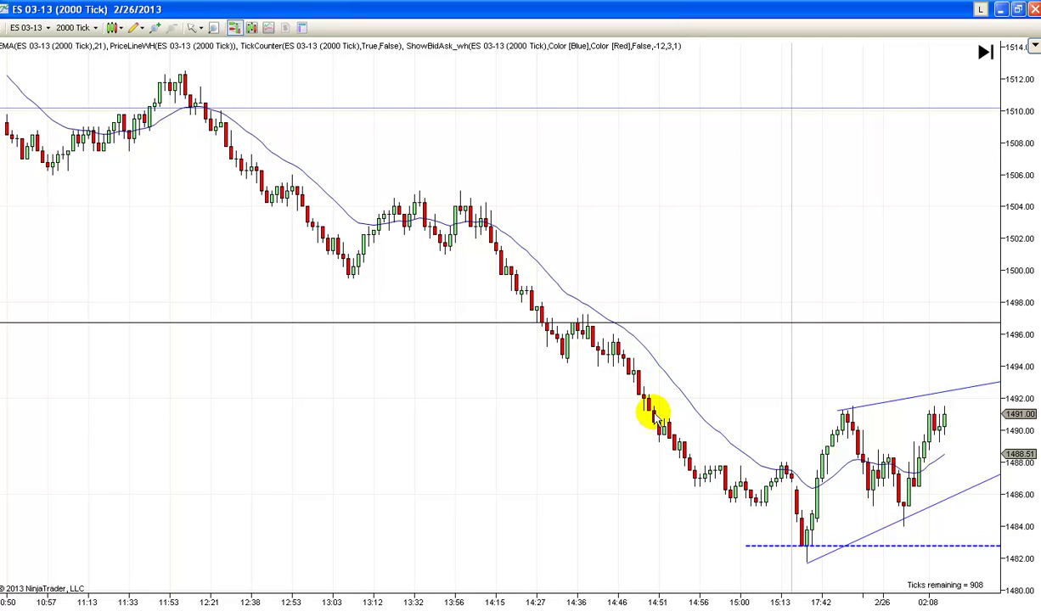
{"action": "left_click_drag", "start_coordinate": [585, 204], "coordinate": [479, 202]}
{"action": "left_click_drag", "start_coordinate": [769, 225], "coordinate": [197, 433]}
{"action": "scroll", "coordinate": [233, 430], "scroll_direction": "down", "scroll_amount": 5}
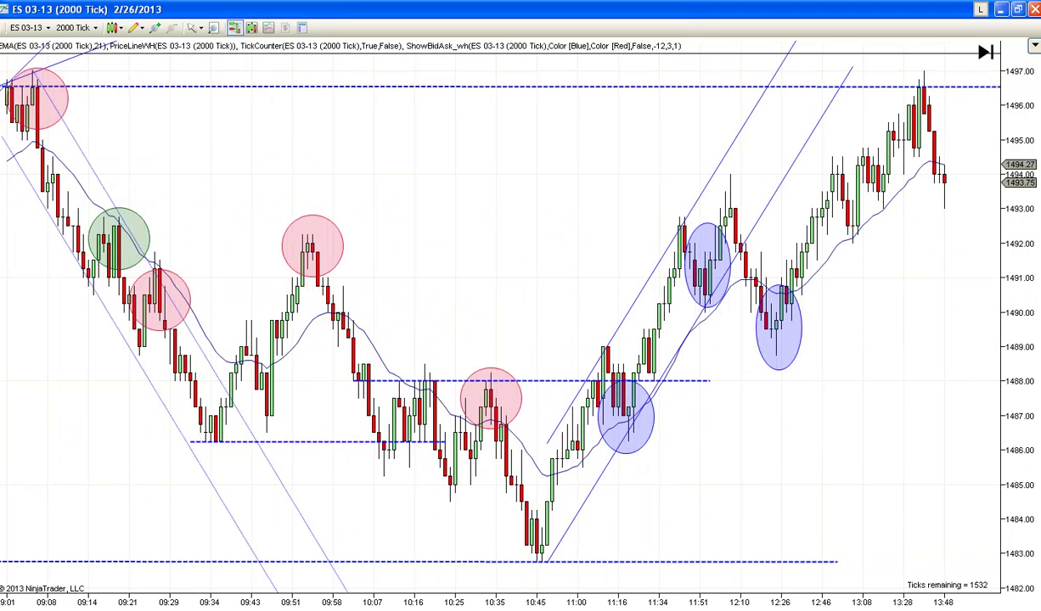
{"action": "left_click_drag", "start_coordinate": [688, 407], "coordinate": [517, 410]}
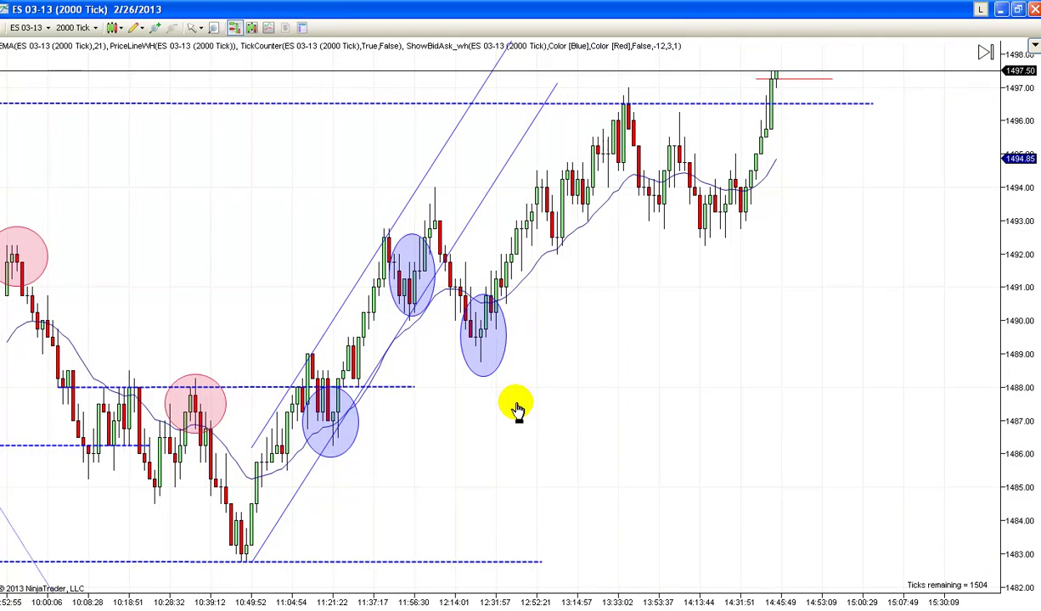
{"action": "left_click_drag", "start_coordinate": [711, 279], "coordinate": [658, 305]}
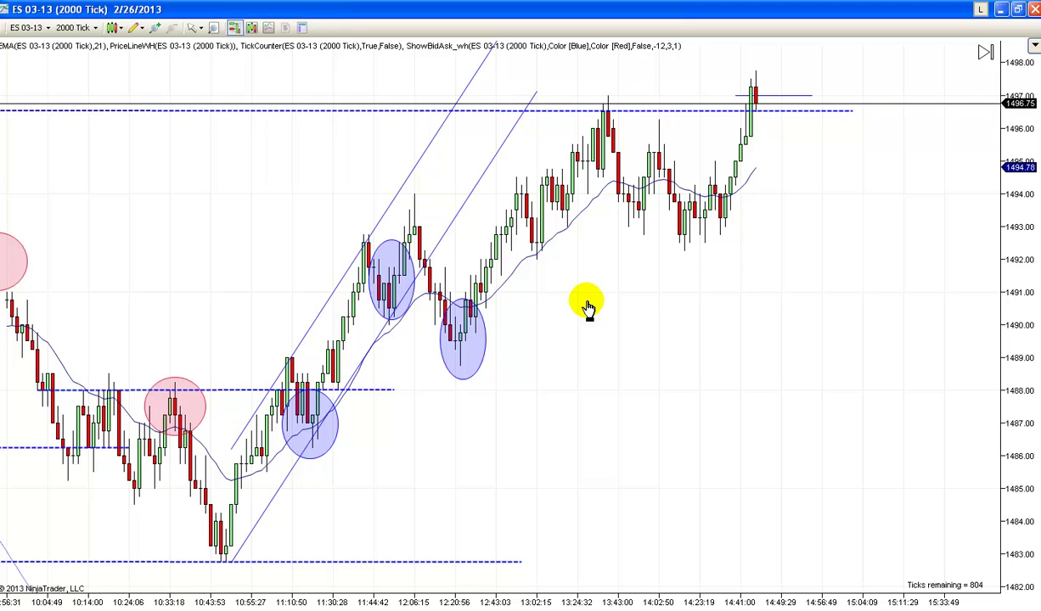
Re-examine the circled setups in the overnight wedge, the falling channel and the rising channel from the 10:45 low
{"action": "left_click_drag", "start_coordinate": [744, 274], "coordinate": [996, 284]}
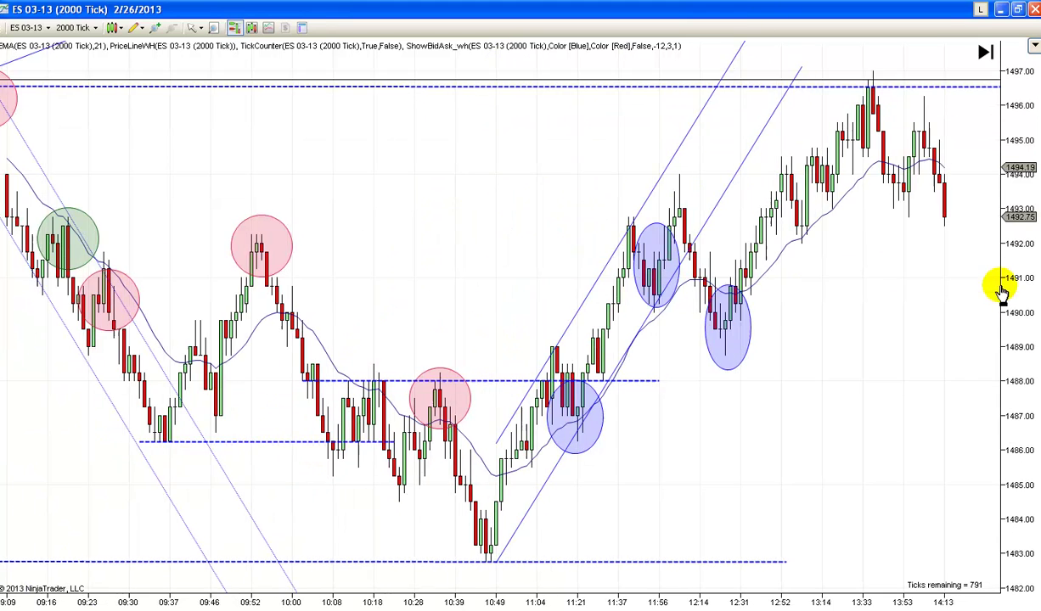
{"action": "left_click_drag", "start_coordinate": [550, 216], "coordinate": [658, 215]}
{"action": "scroll", "coordinate": [661, 216], "scroll_direction": "up", "scroll_amount": 10}
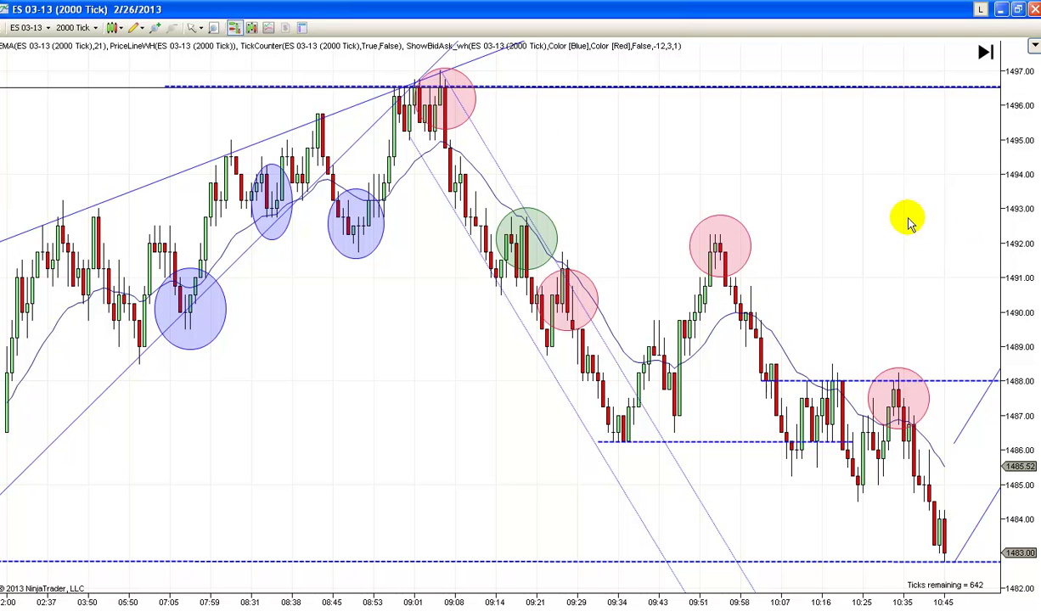
{"action": "scroll", "coordinate": [854, 222], "scroll_direction": "down", "scroll_amount": 2}
{"action": "scroll", "coordinate": [849, 213], "scroll_direction": "up", "scroll_amount": 3}
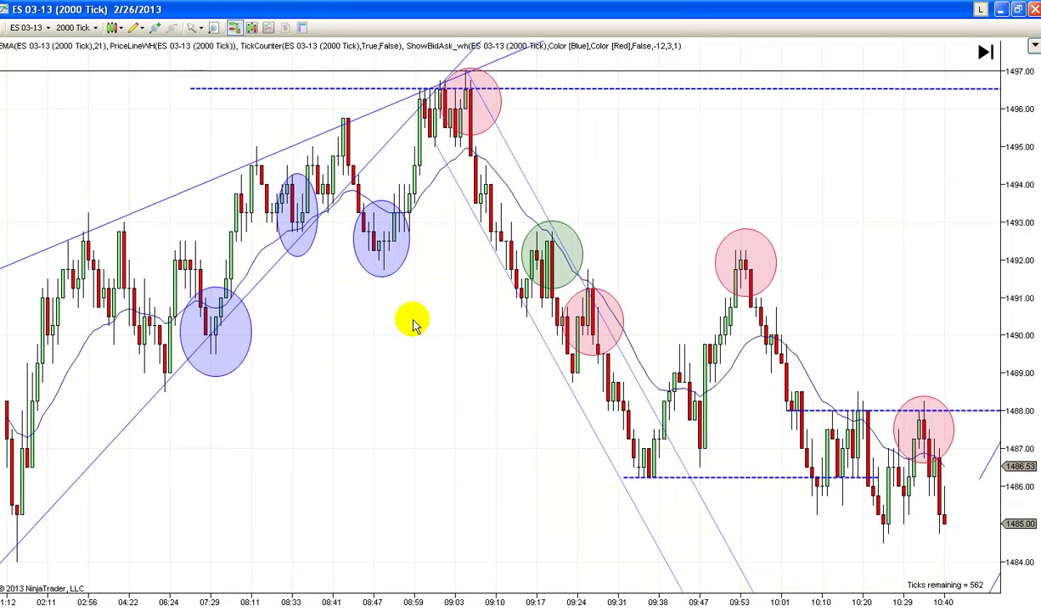
{"action": "left_click_drag", "start_coordinate": [413, 324], "coordinate": [209, 307]}
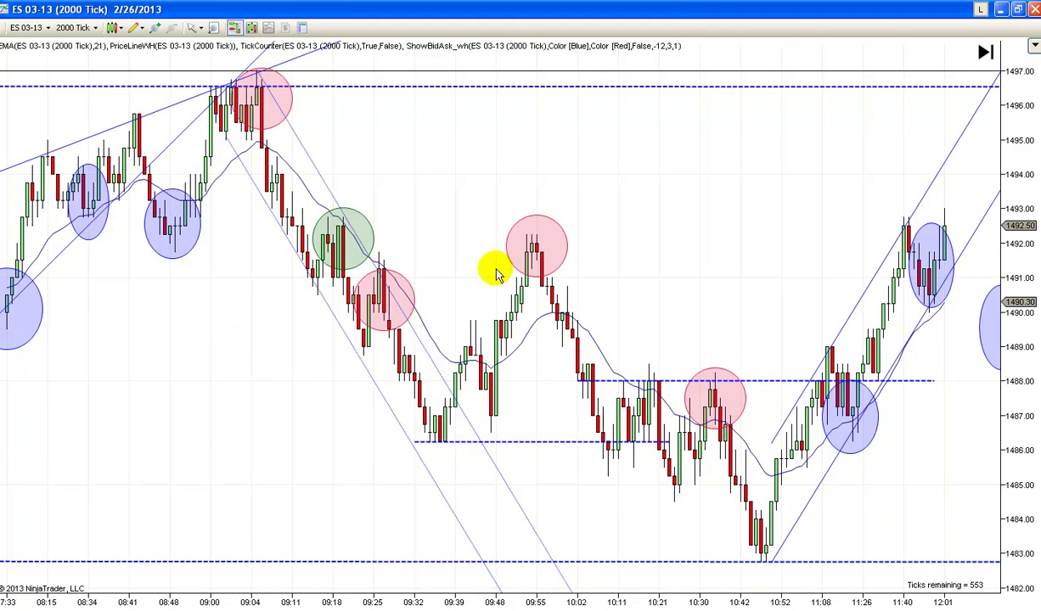